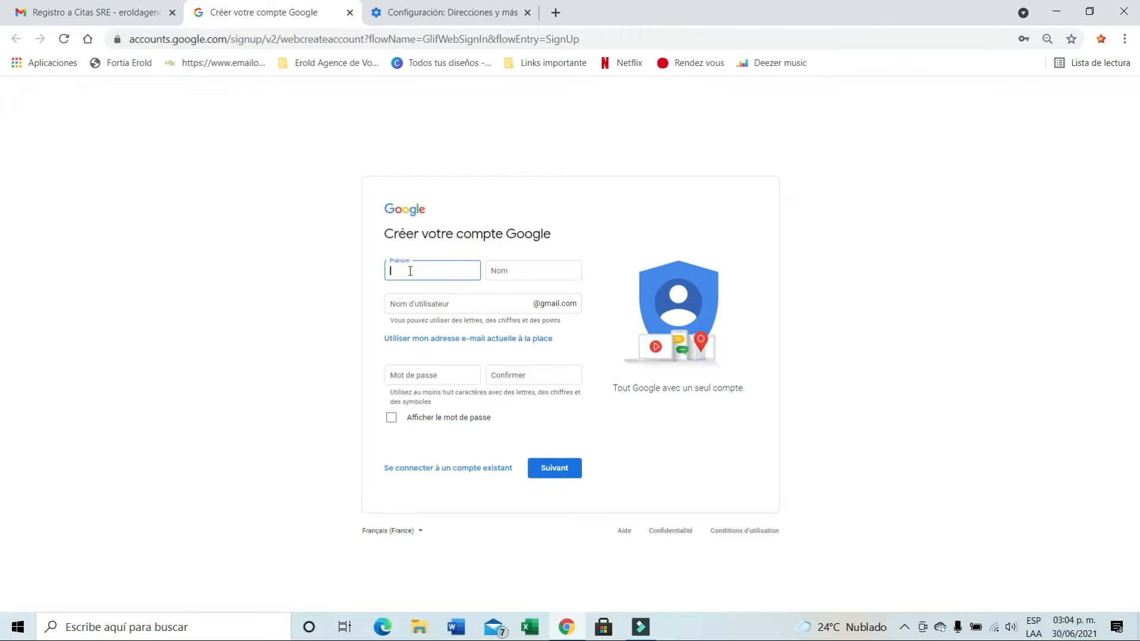
# Enter the first name and last name for the new Google account.
pyautogui.press('Tab')
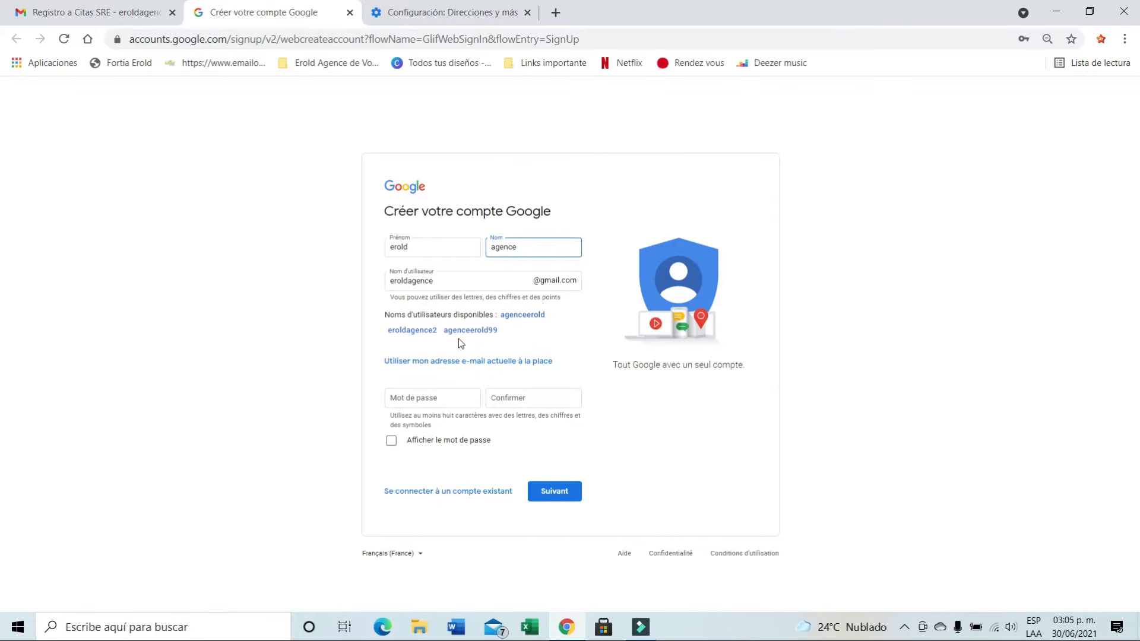
# Take a suggested username and accept Google's terms of service.
pyautogui.click(419, 337)
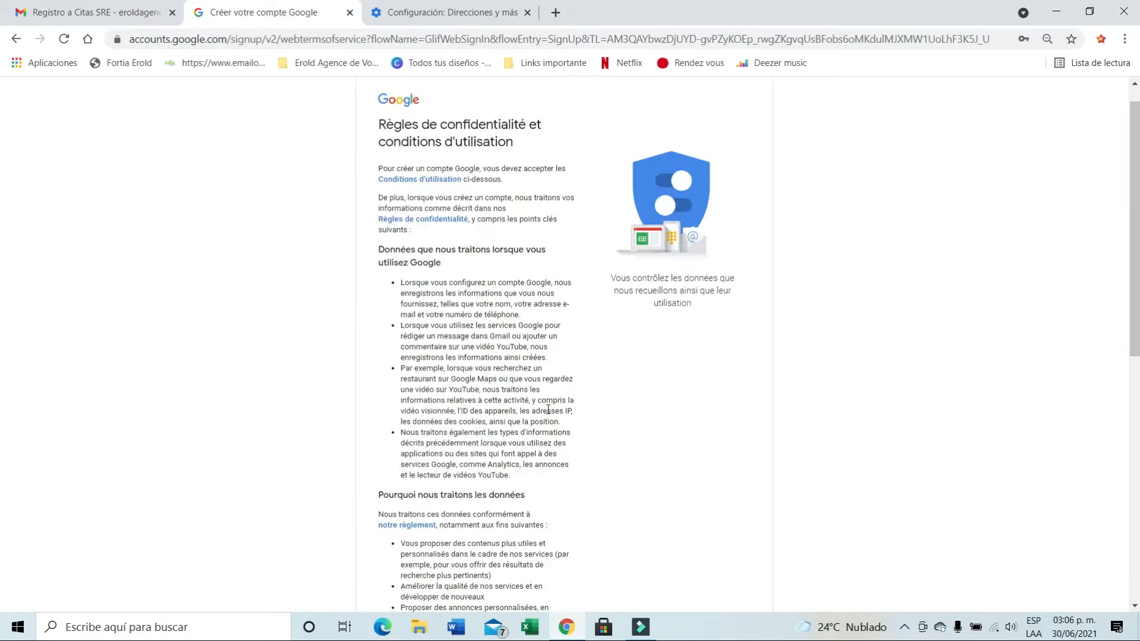
pyautogui.scroll(-9, 548, 409)
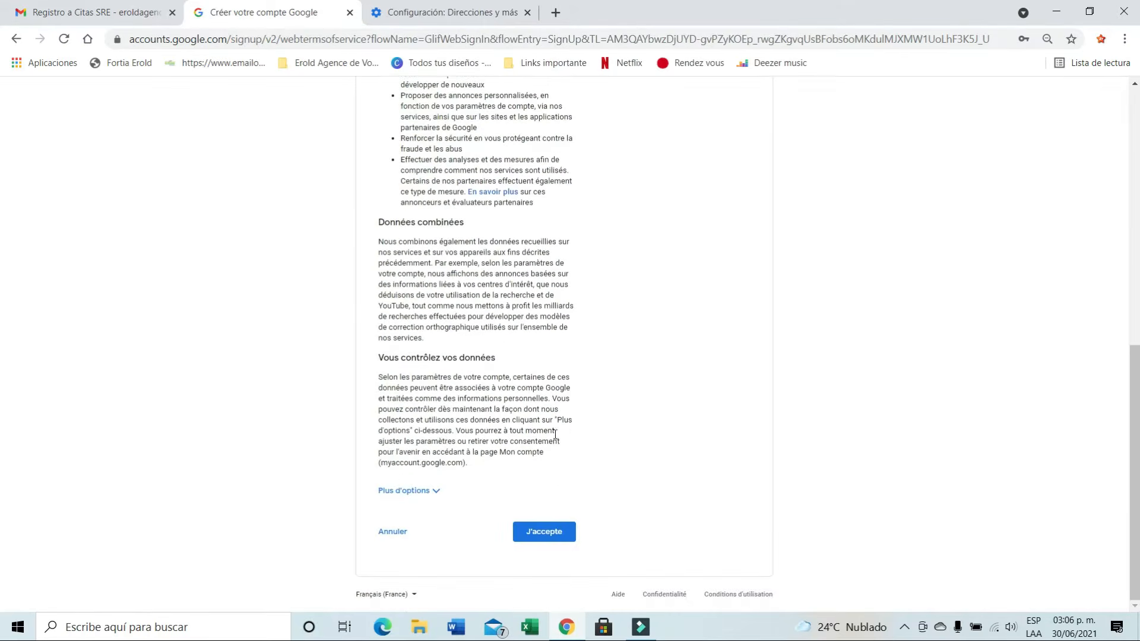
pyautogui.click(542, 533)
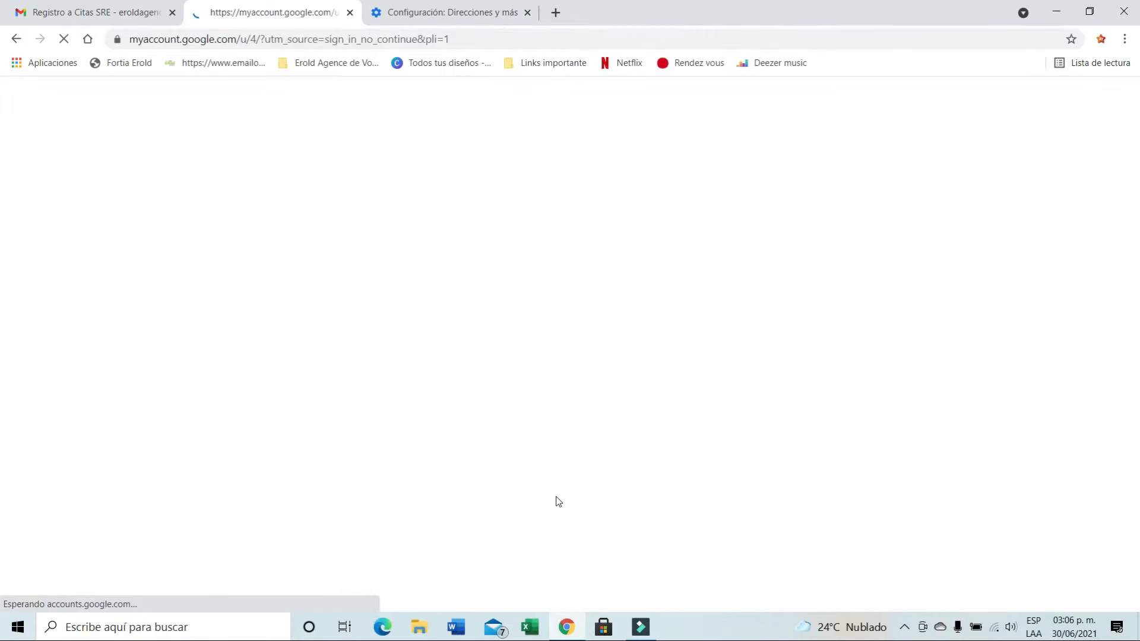
# Open Gmail from the Google apps grid to view the new account's inbox.
pyautogui.scroll(-9, 636, 389)
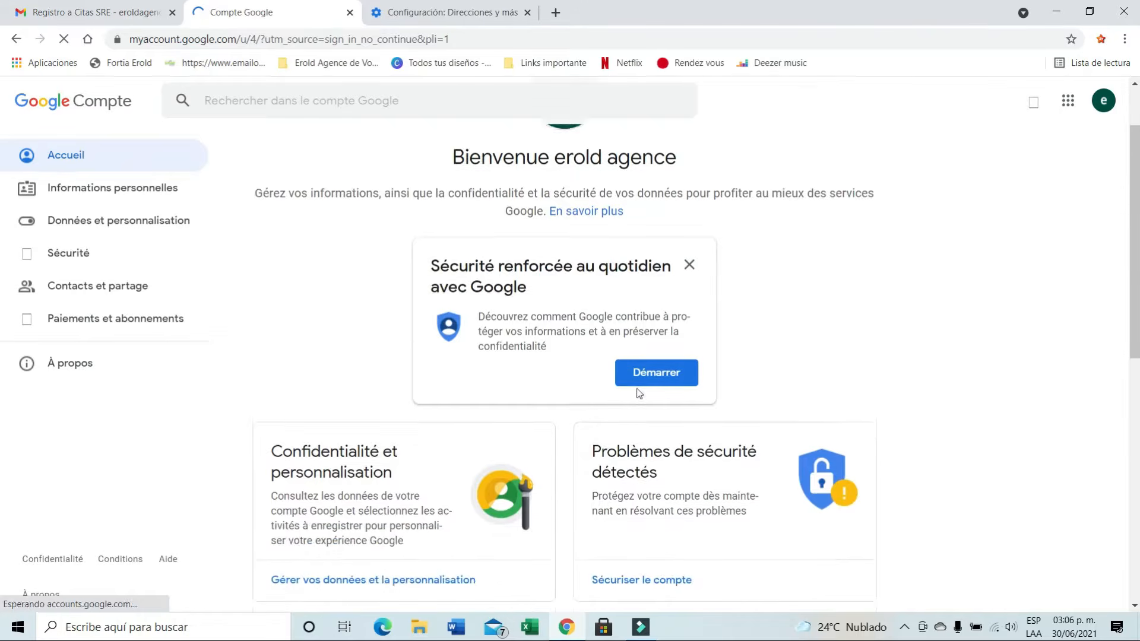
pyautogui.scroll(3, 638, 392)
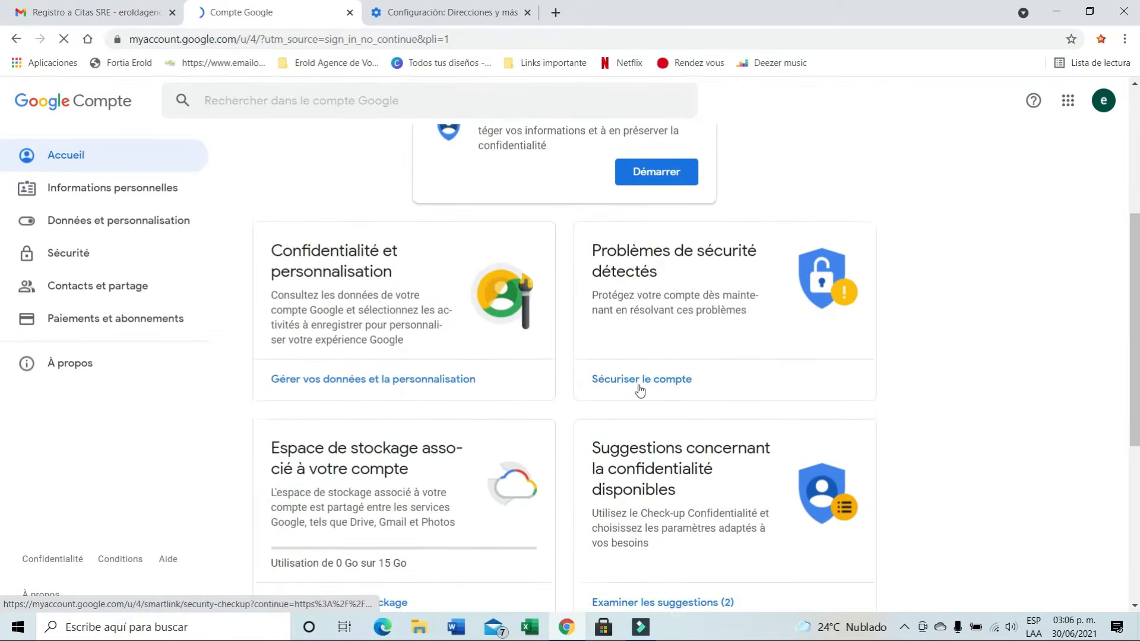
pyautogui.scroll(-3, 639, 391)
pyautogui.scroll(1, 642, 390)
pyautogui.scroll(9, 640, 389)
pyautogui.click(1063, 104)
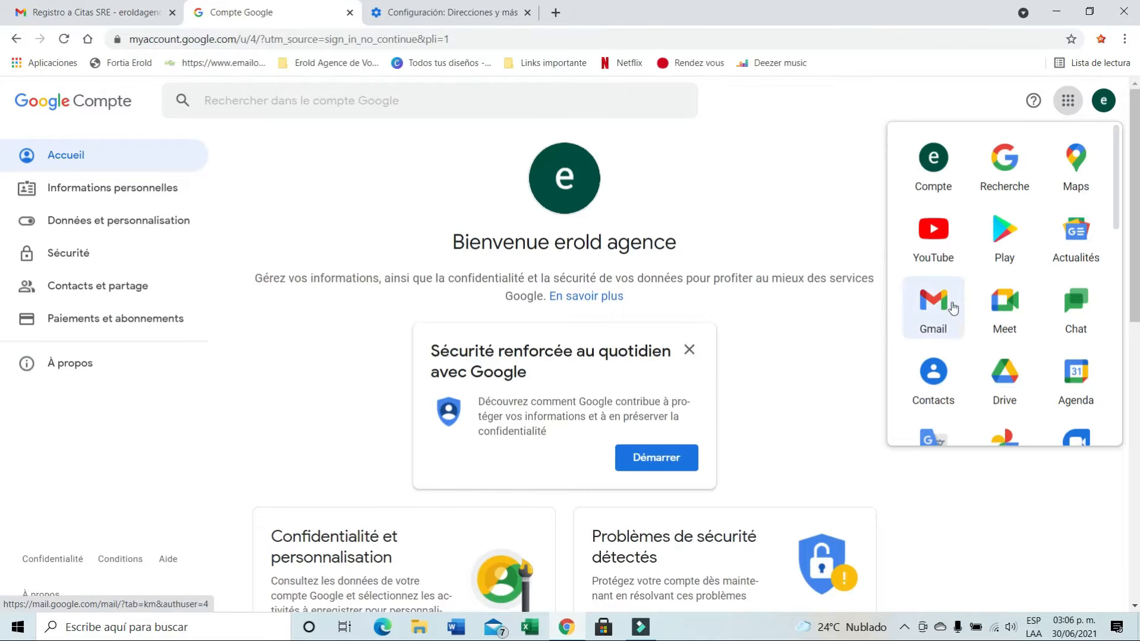
pyautogui.click(948, 305)
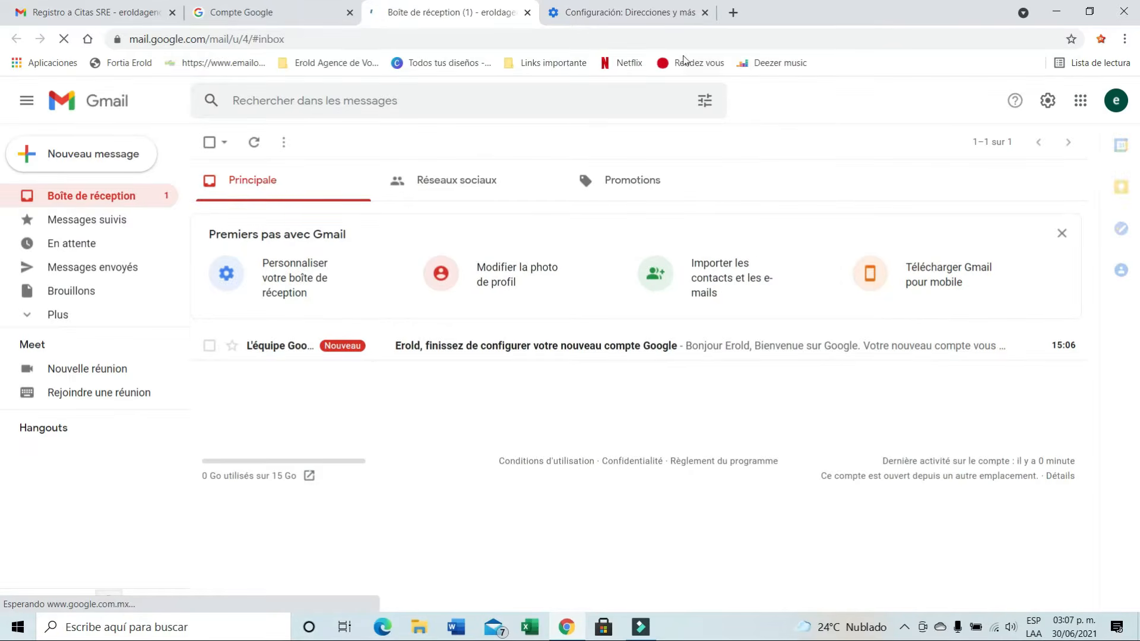
# Load the Mexitel appointments site from the Rendez vous bookmark in a new tab.
pyautogui.click(731, 16)
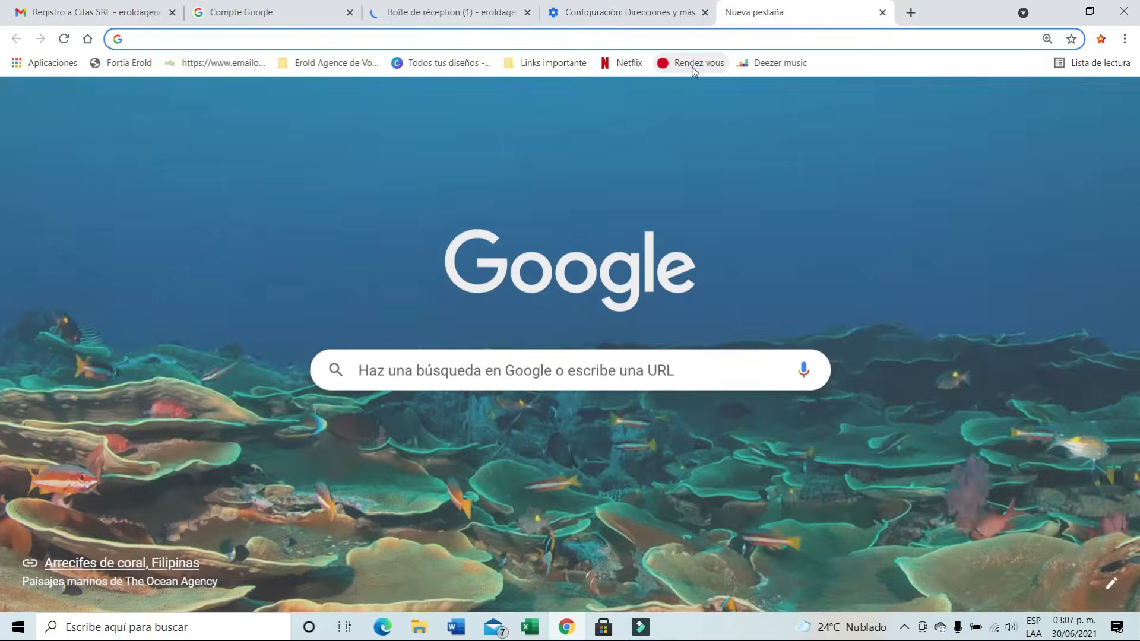
pyautogui.click(694, 70)
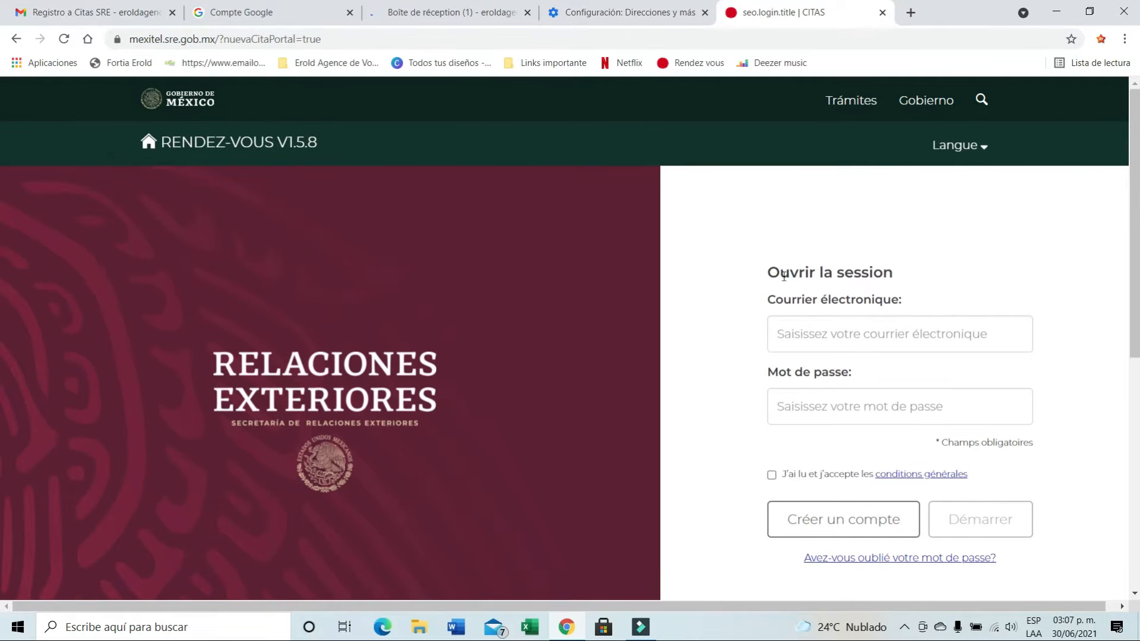
# Skip signing in and open Mexitel's 'Créer un compte' registration form.
pyautogui.click(813, 324)
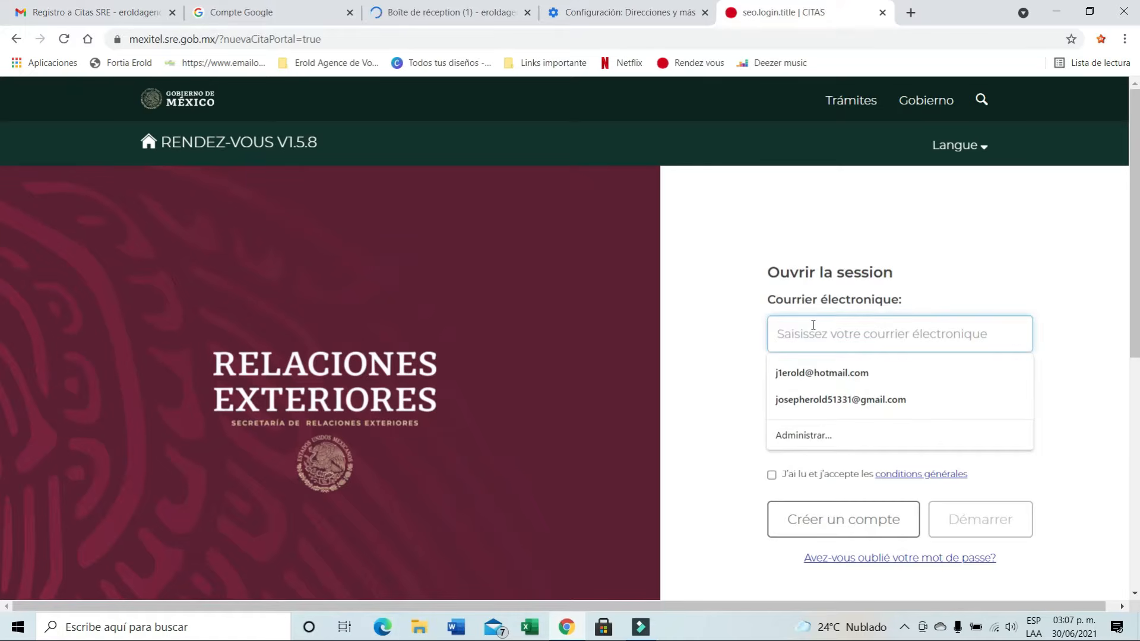
pyautogui.click(1061, 420)
pyautogui.click(918, 407)
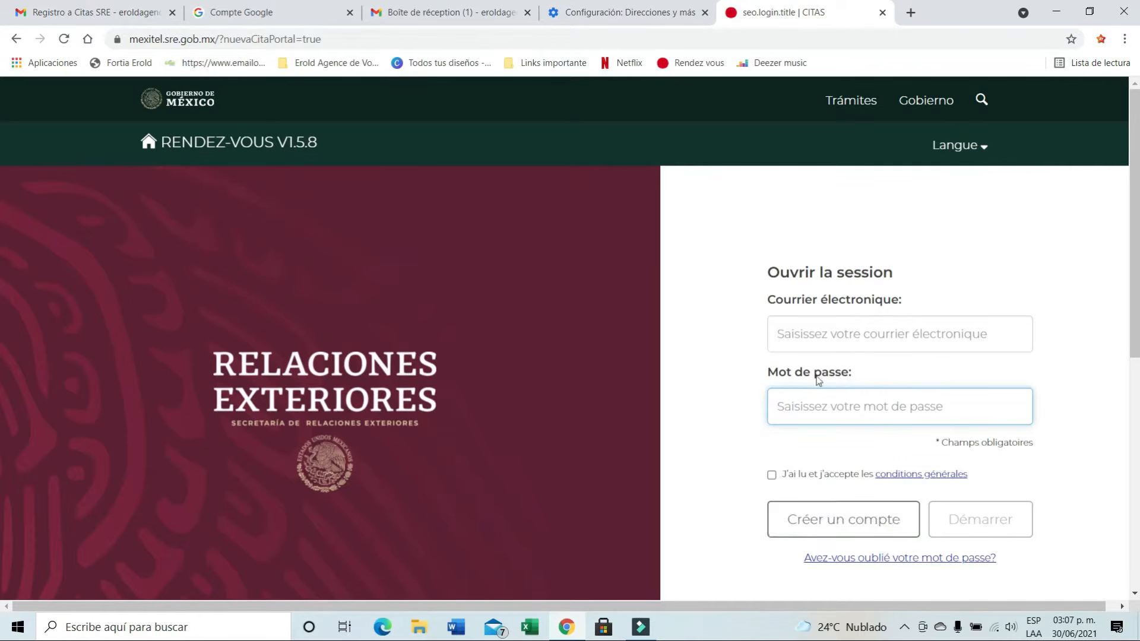
pyautogui.click(828, 525)
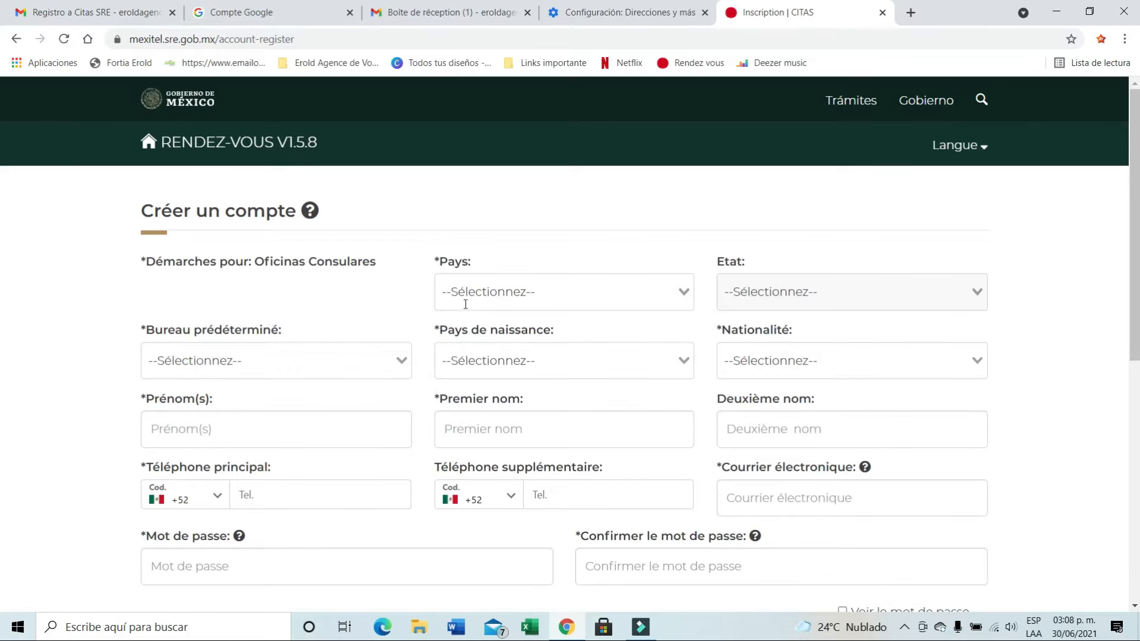
# Set Pays to Haití and Bureau prédéterminé to PUERTO PRINCIPE.
pyautogui.click(685, 291)
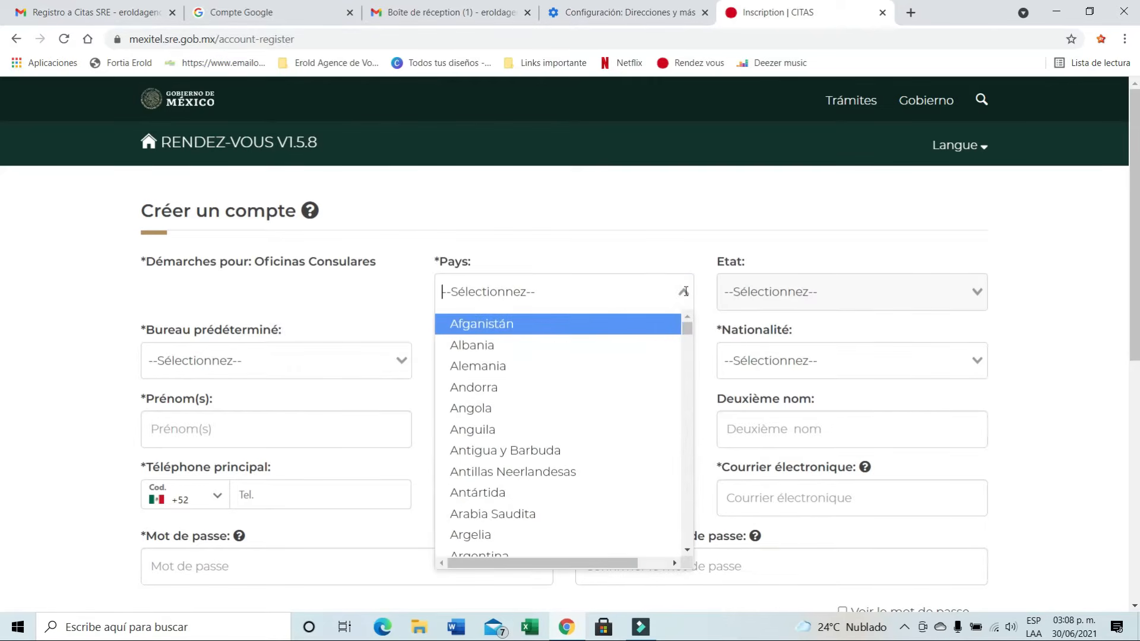
pyautogui.write('h')
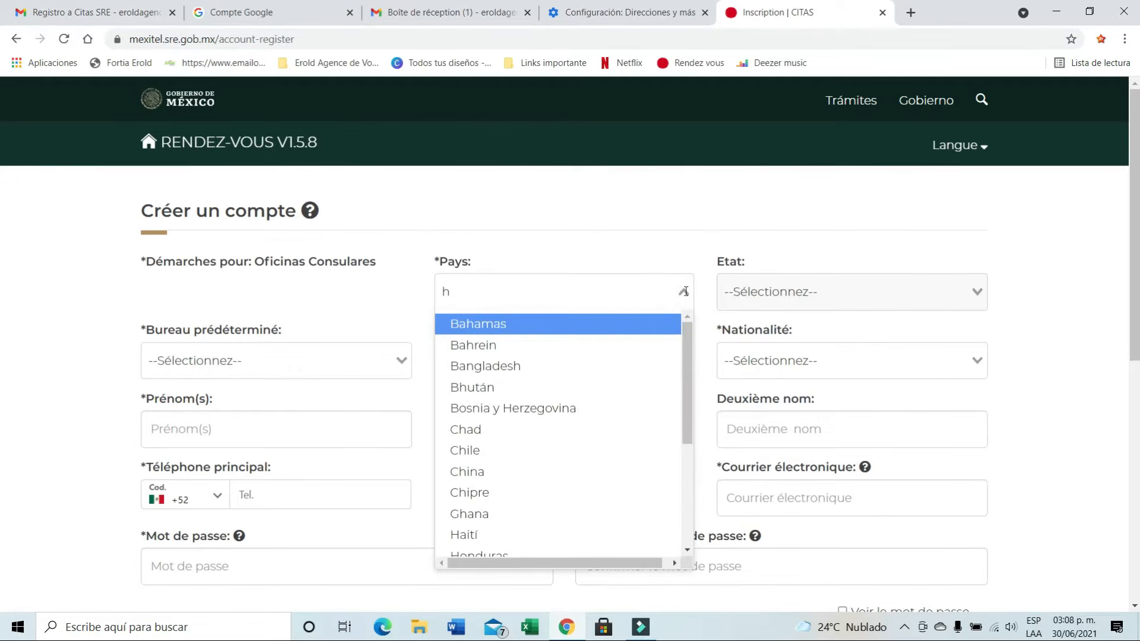
pyautogui.write('ai')
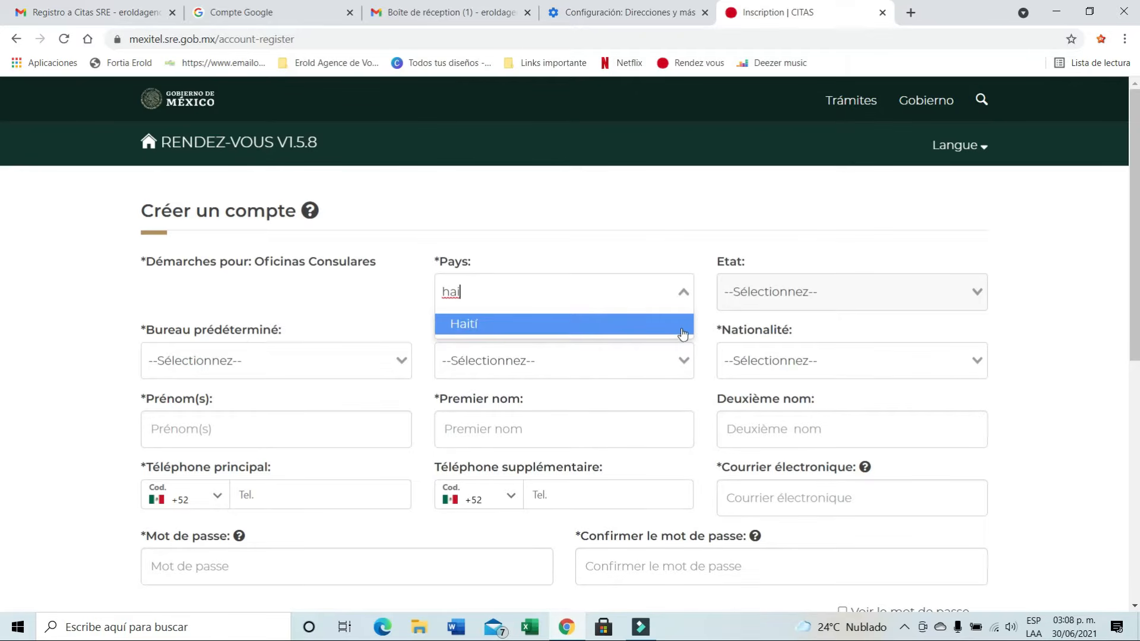
pyautogui.click(682, 332)
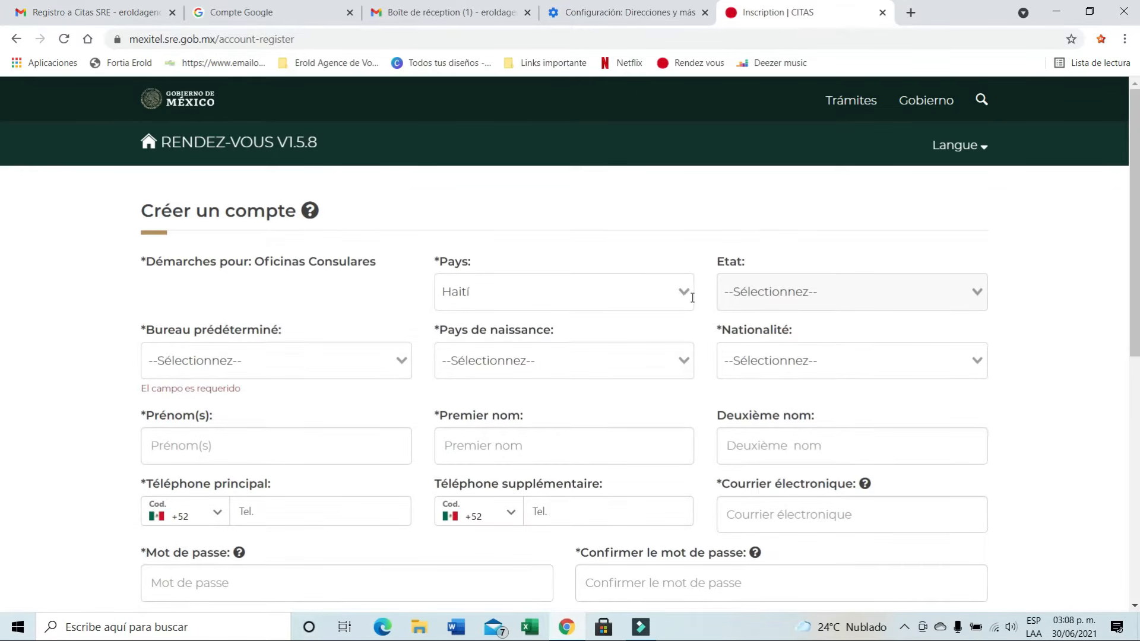
pyautogui.click(403, 360)
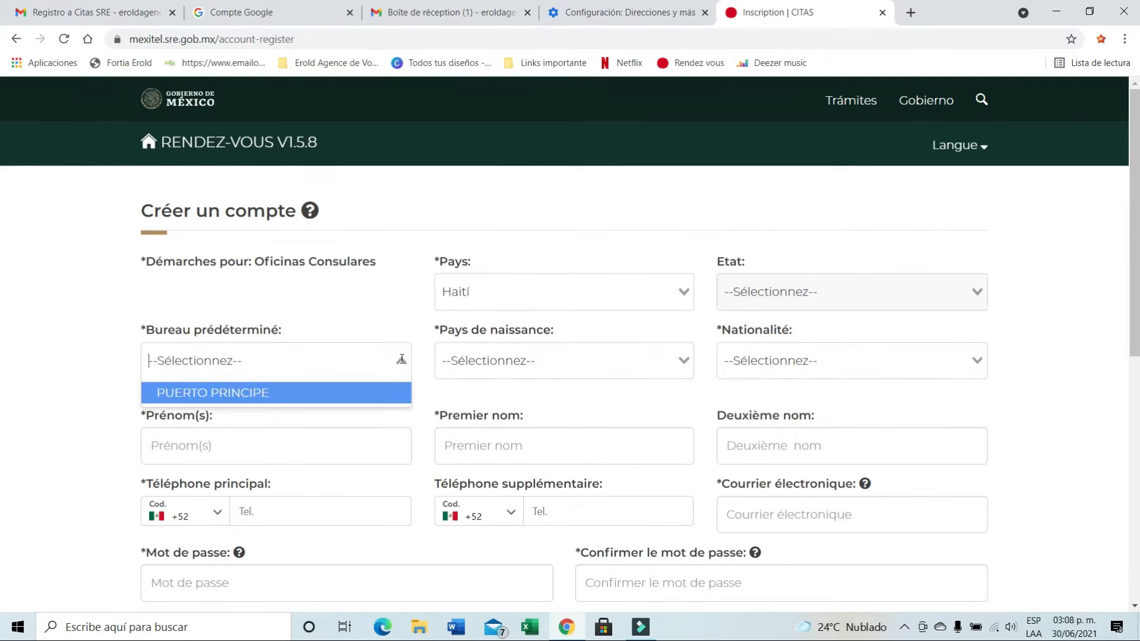
pyautogui.click(366, 393)
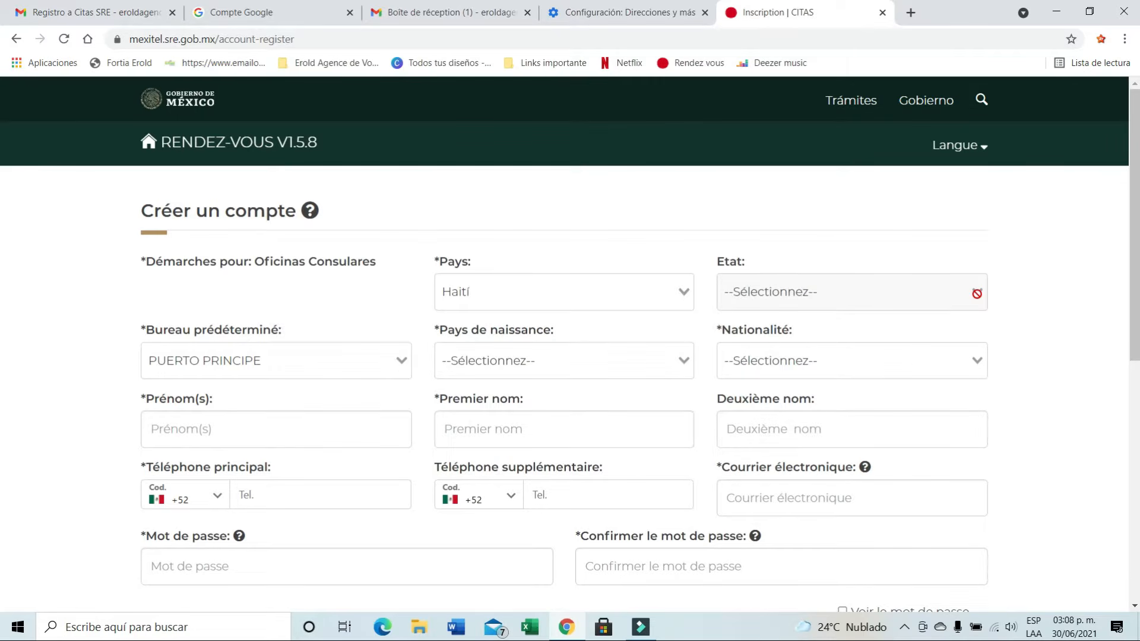
# Set Pays de naissance to Haití and Nationalité to Haitiana.
pyautogui.click(687, 365)
pyautogui.write('h')
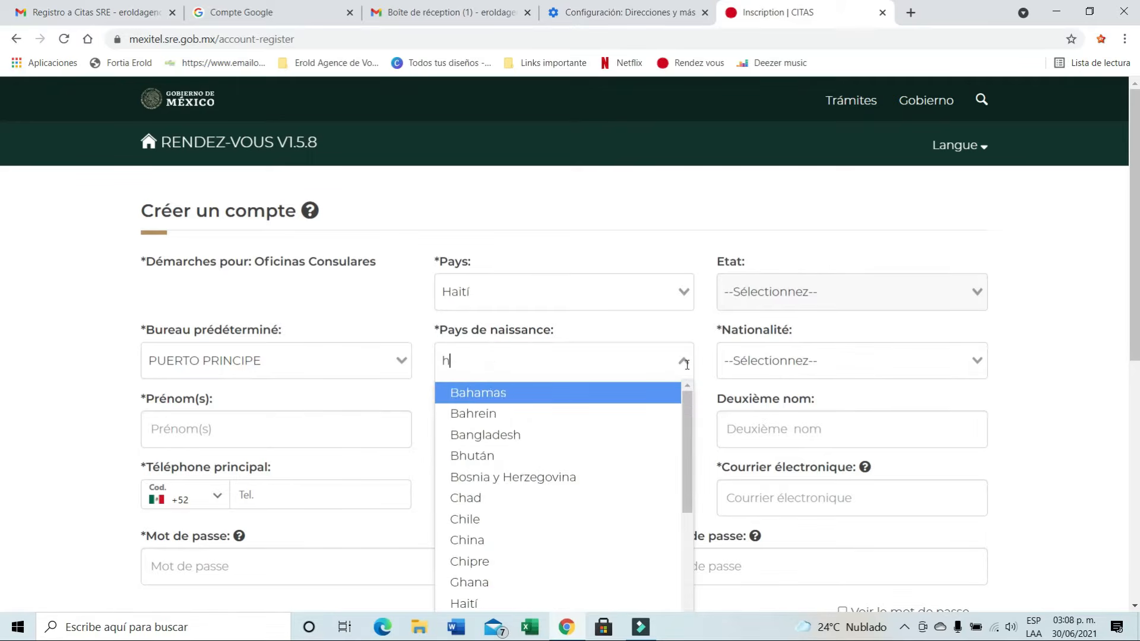
pyautogui.write('a')
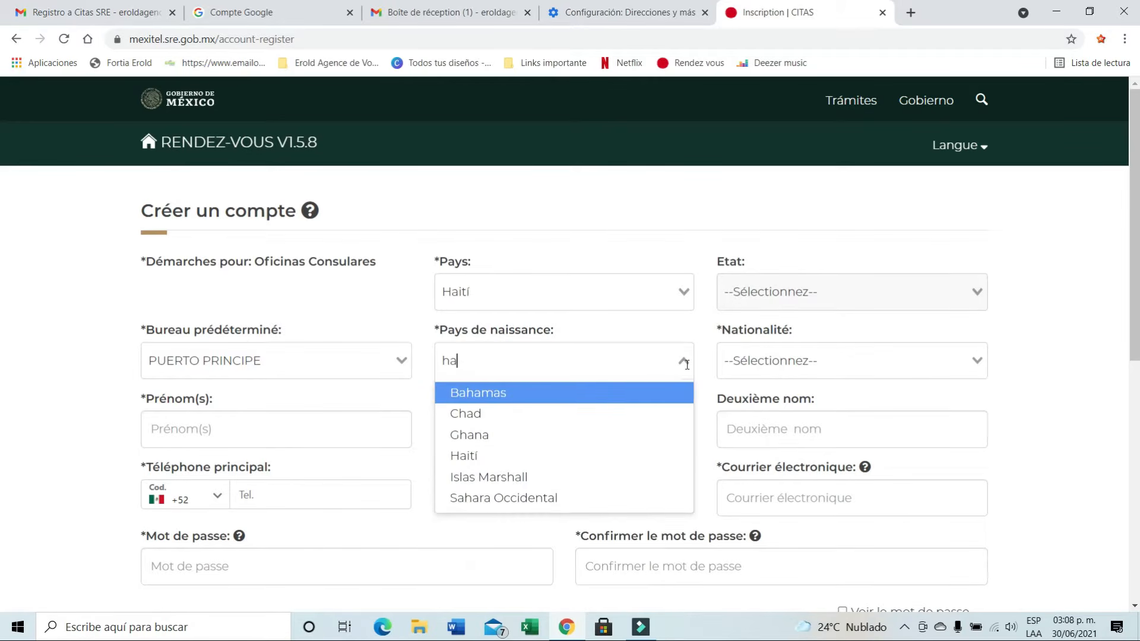
pyautogui.click(542, 457)
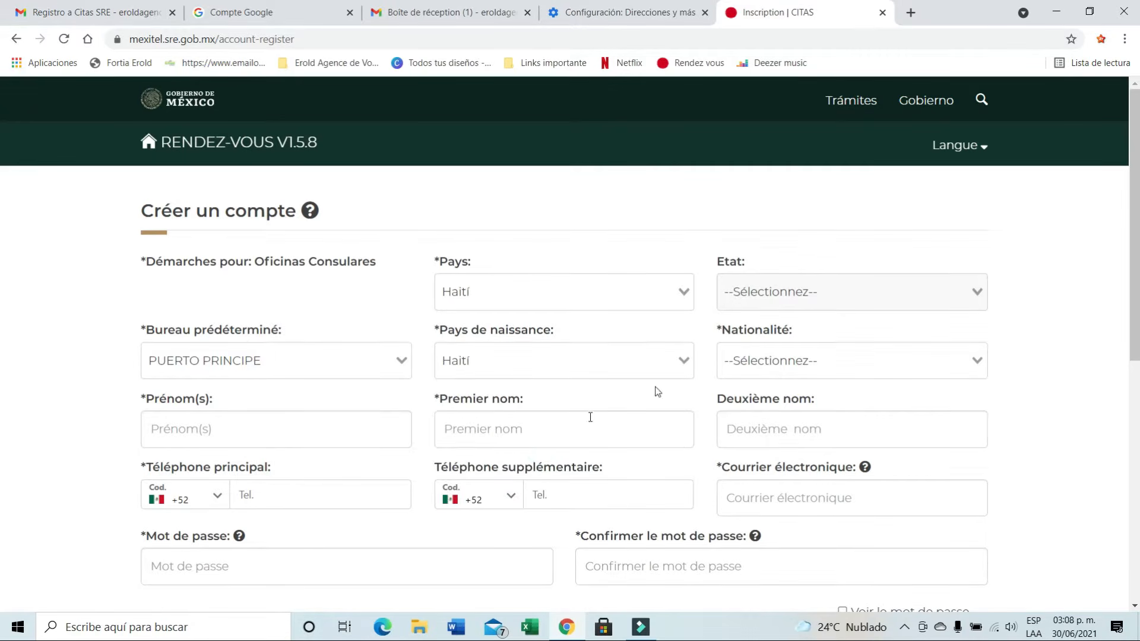
pyautogui.click(980, 363)
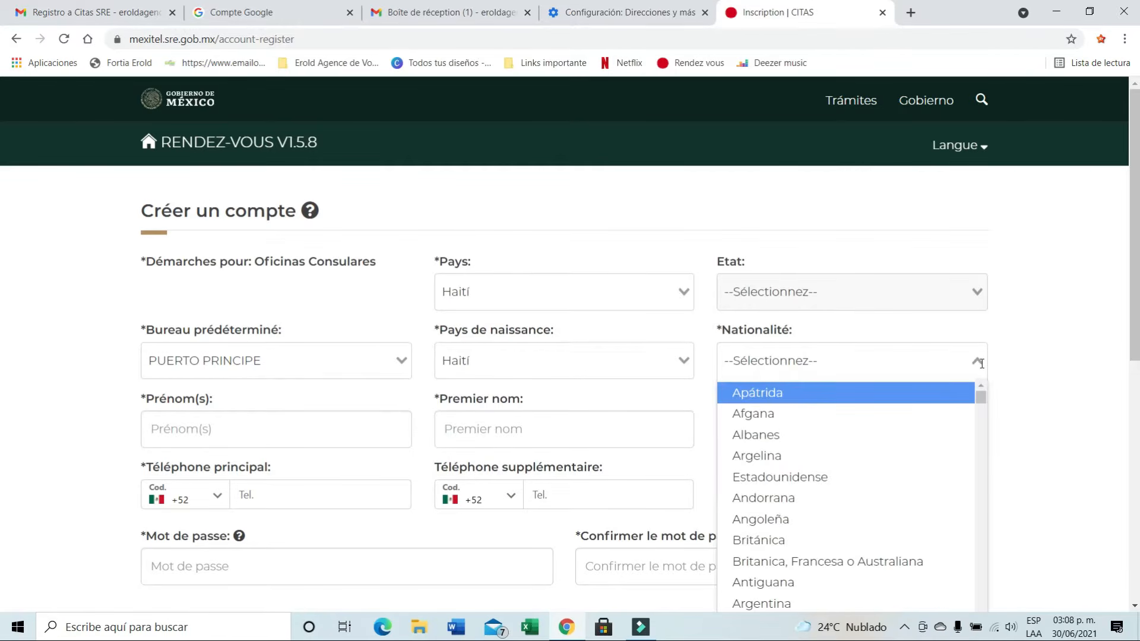
pyautogui.write('ha')
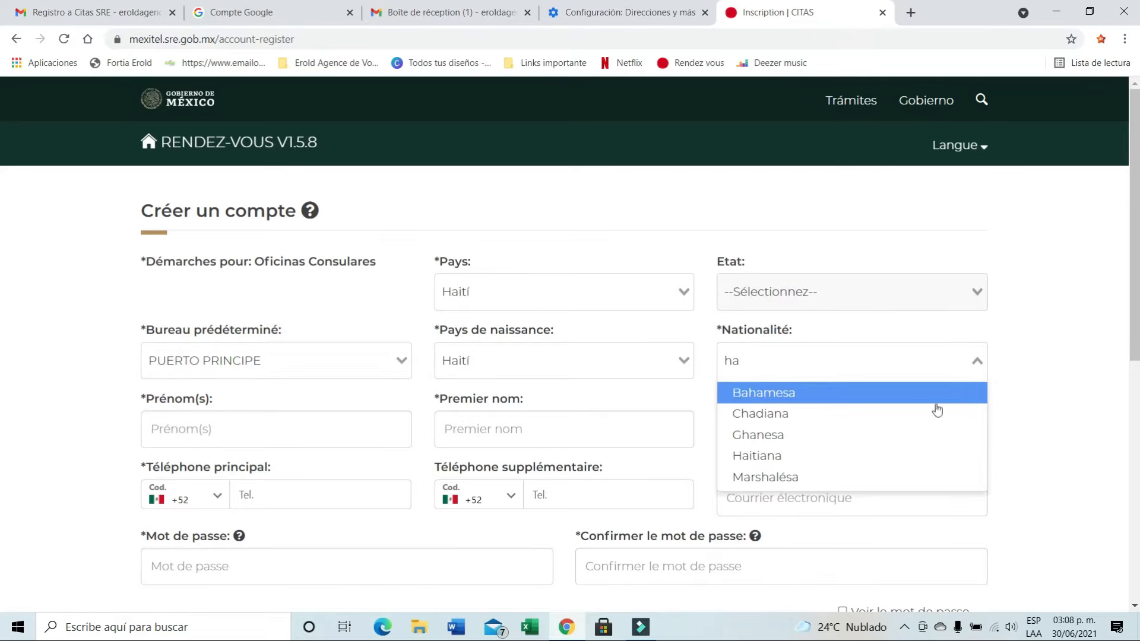
pyautogui.click(823, 463)
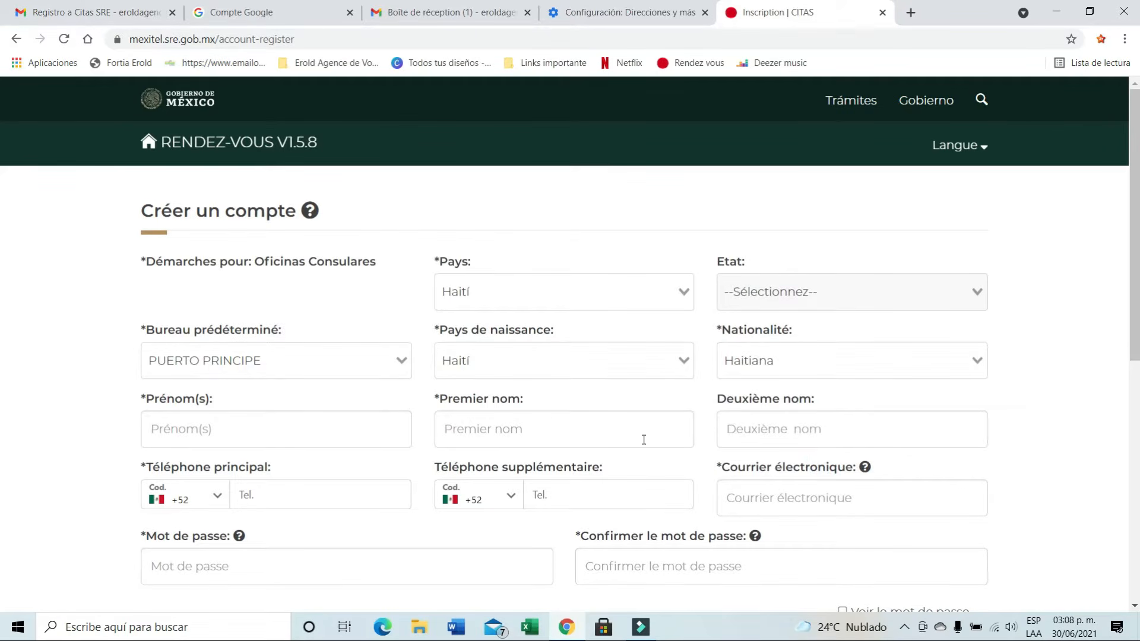
# Enter the applicant's first name and first surname in capitals.
pyautogui.click(400, 432)
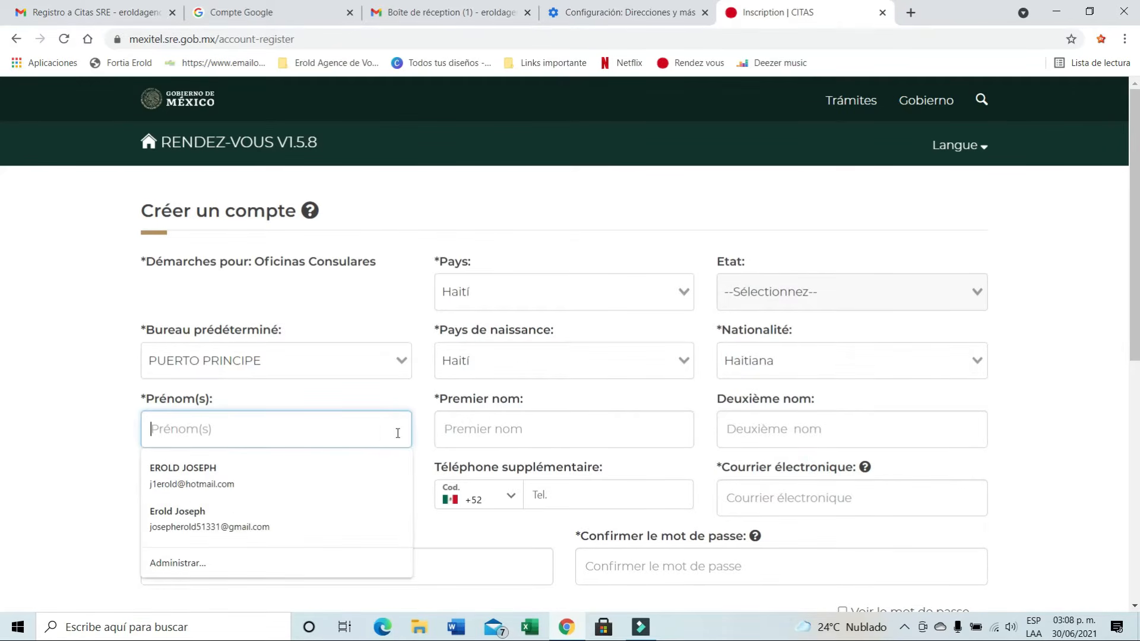
pyautogui.press('Tab')
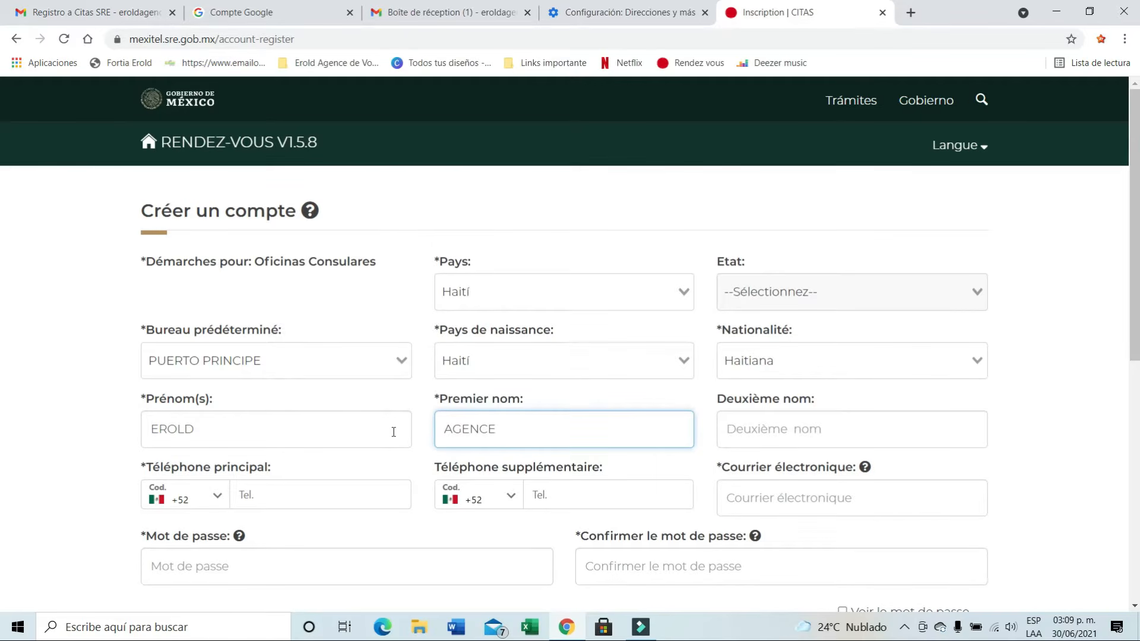
pyautogui.click(743, 429)
pyautogui.click(708, 462)
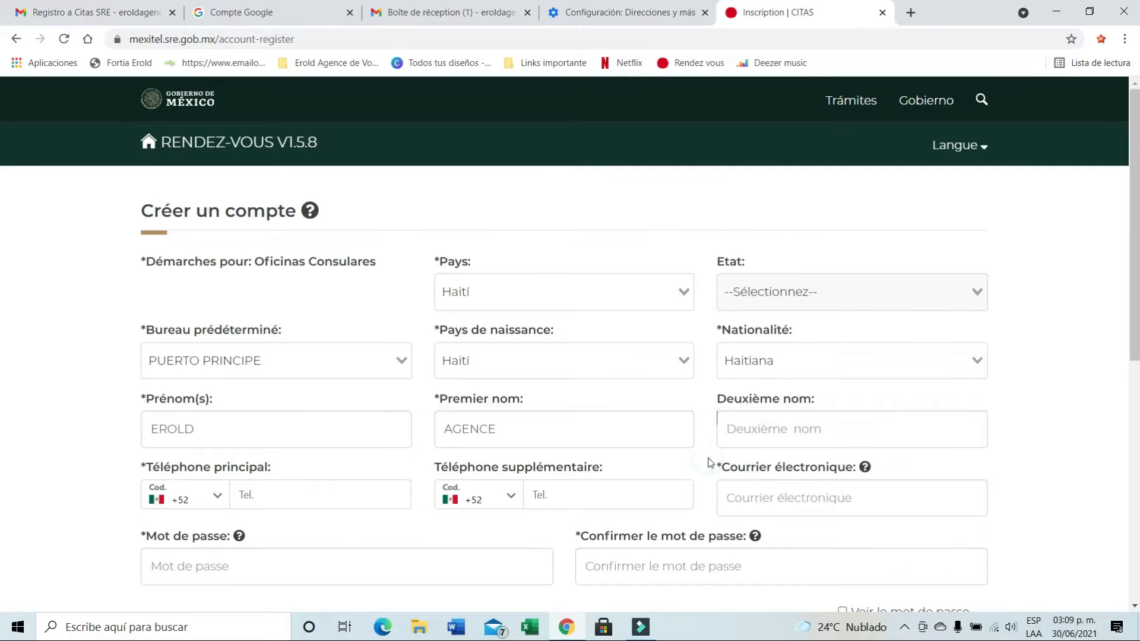
# Fill the main phone with the saved number, leaving the supplementary phone empty.
pyautogui.click(262, 500)
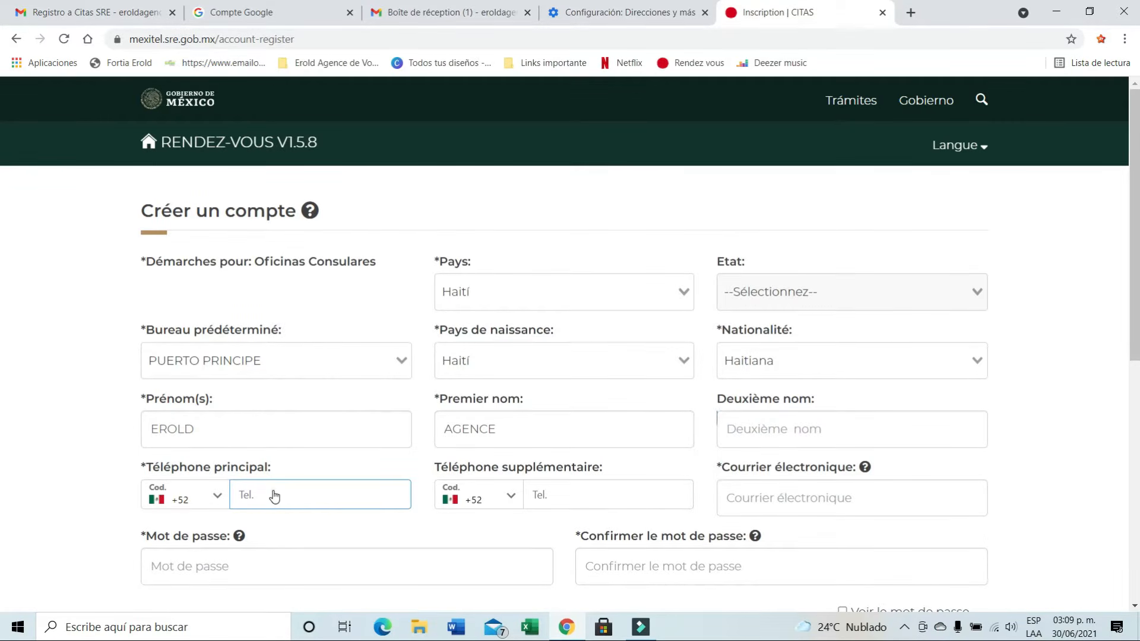
pyautogui.click(273, 496)
pyautogui.click(273, 429)
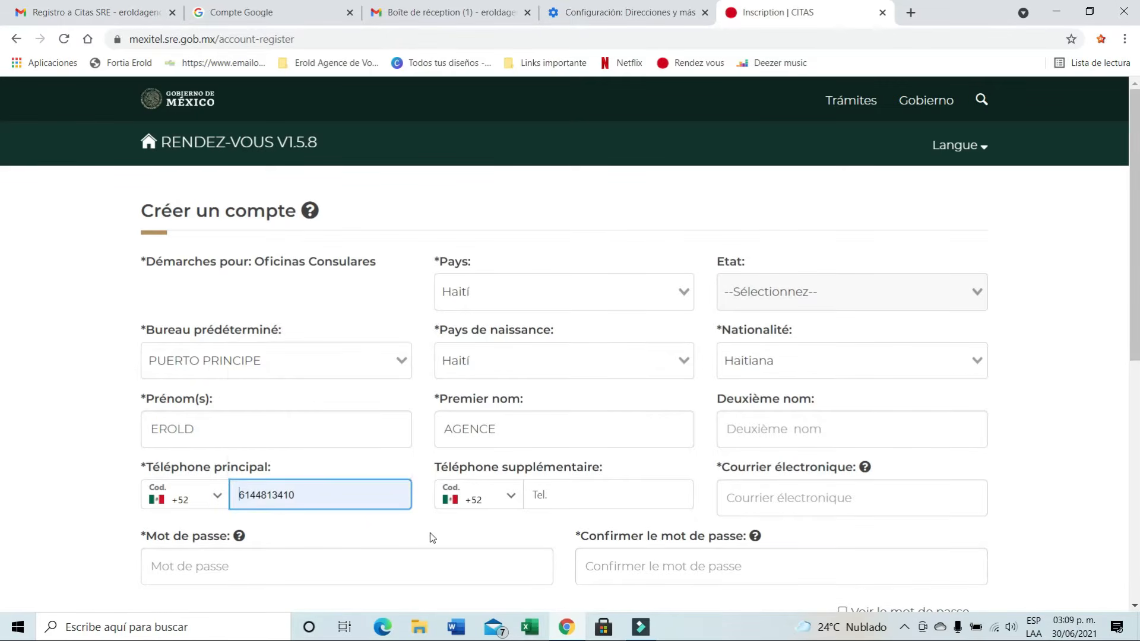
pyautogui.click(557, 496)
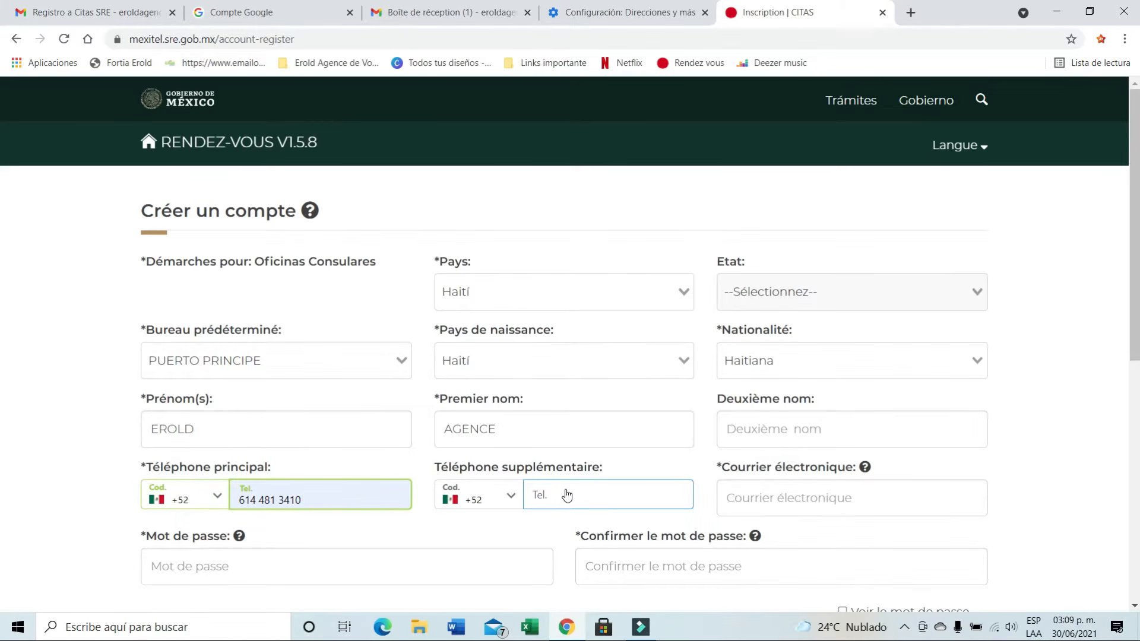
pyautogui.click(569, 496)
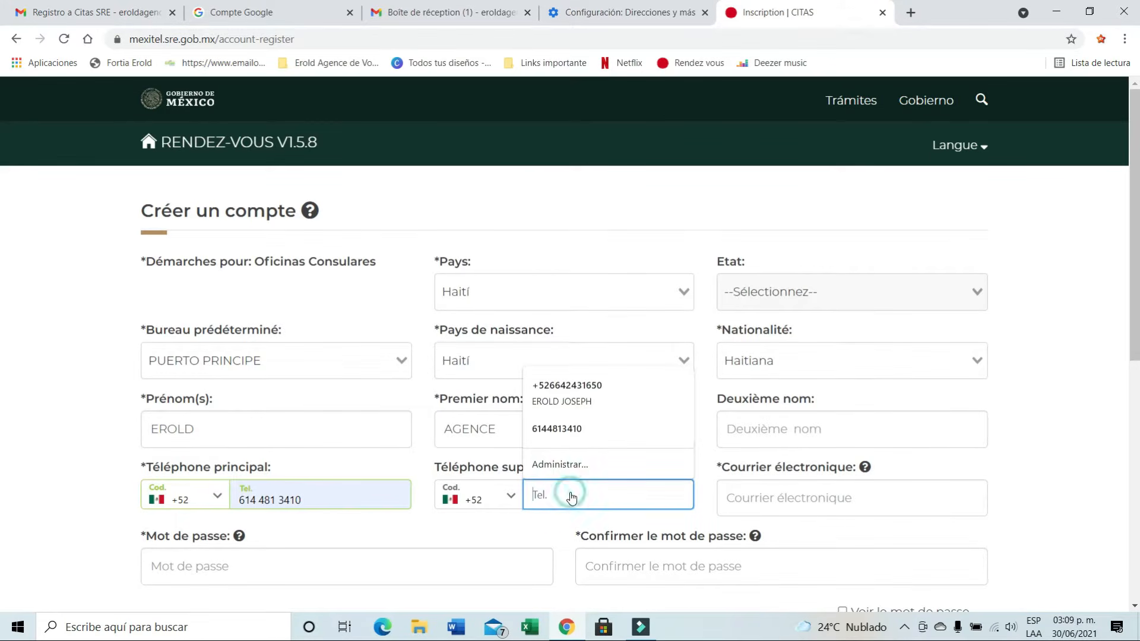
pyautogui.click(544, 524)
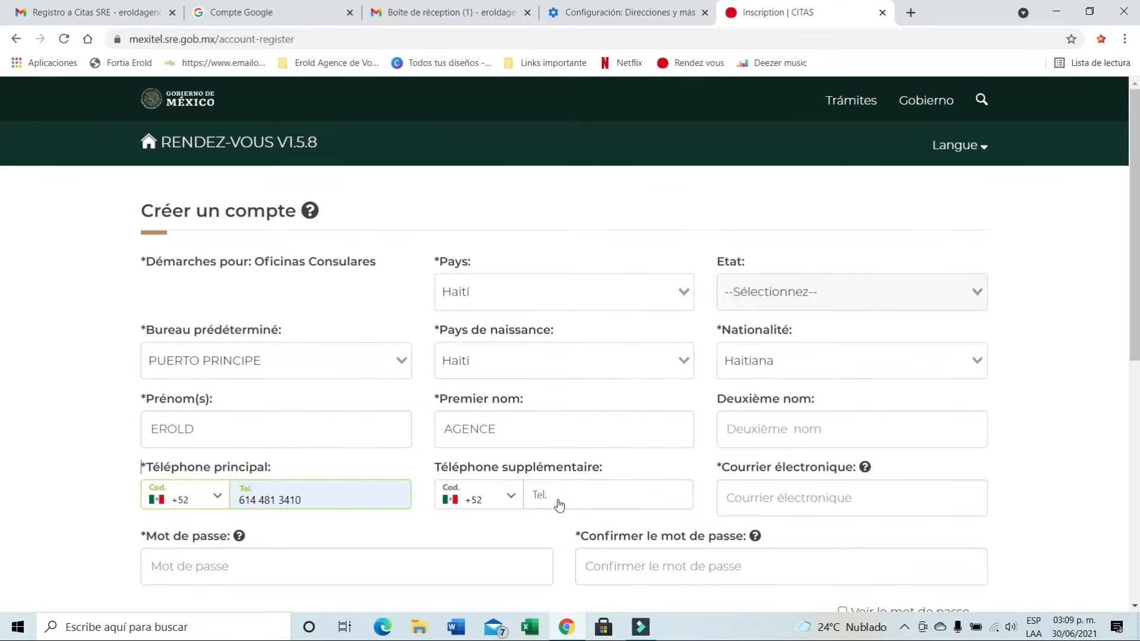
# Enter the new Gmail address as the account's Courrier électronique.
pyautogui.click(743, 497)
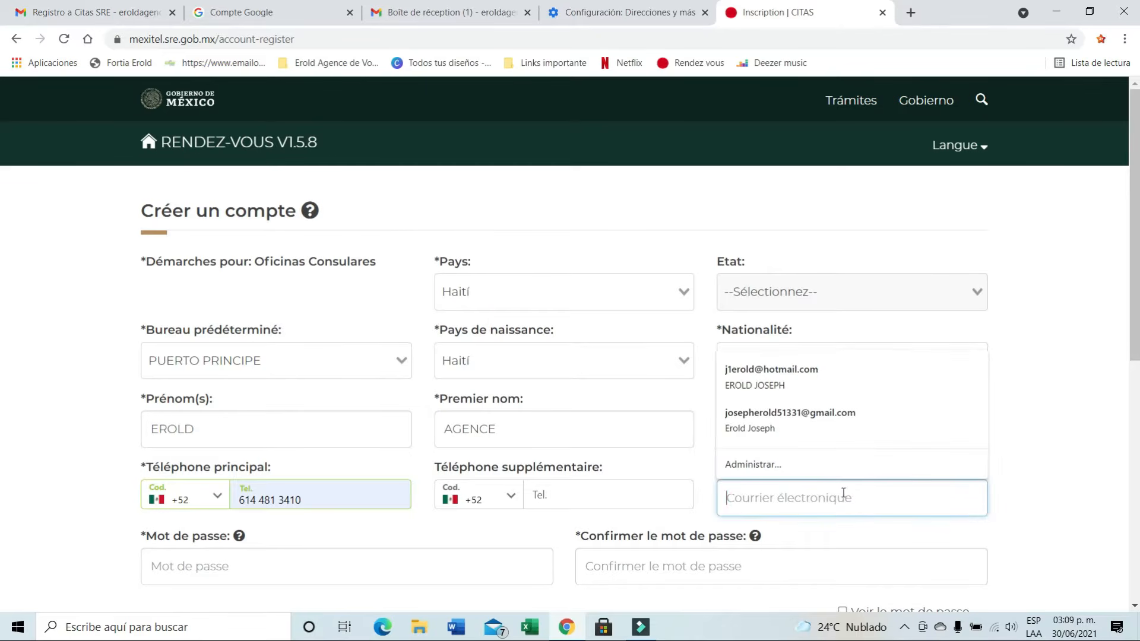
pyautogui.click(822, 537)
pyautogui.click(794, 502)
pyautogui.click(458, 22)
pyautogui.click(395, 480)
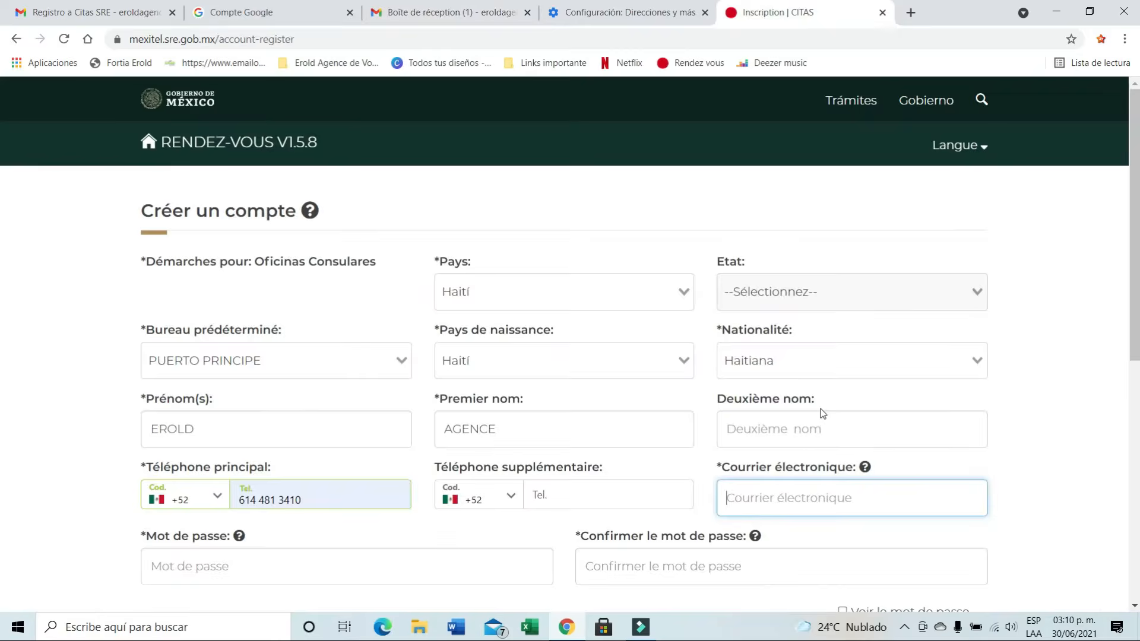
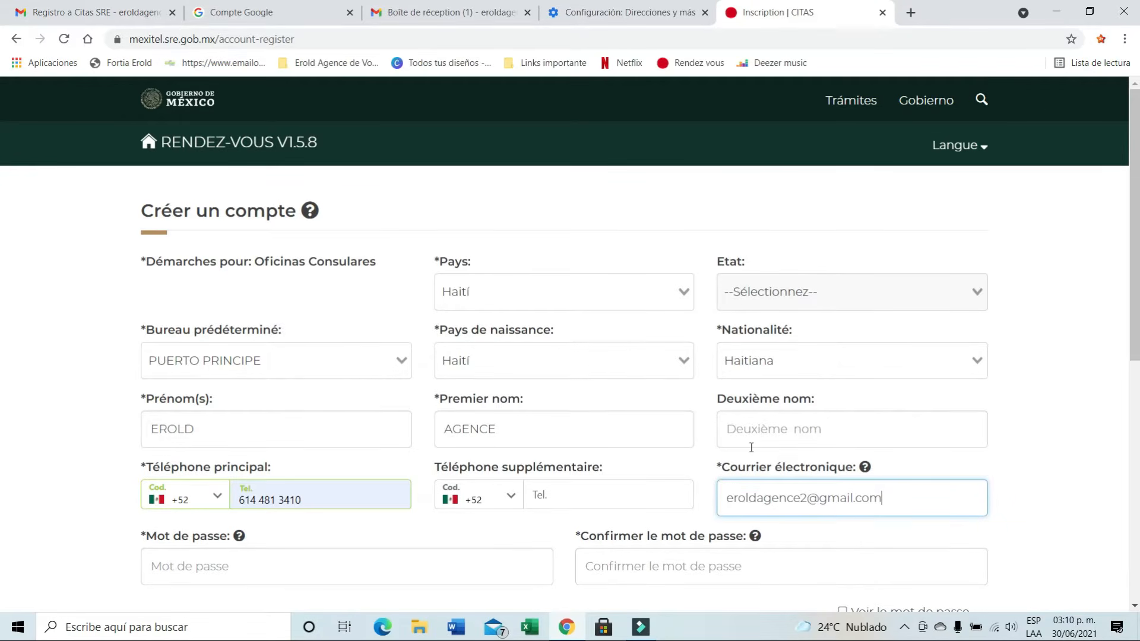
pyautogui.scroll(-2, 483, 547)
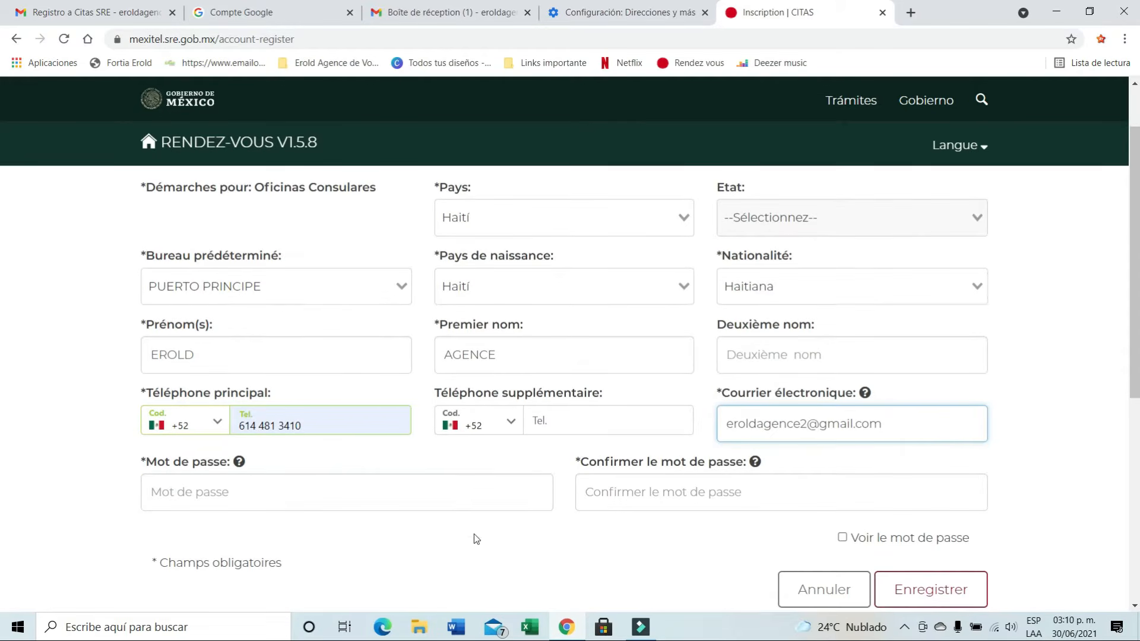
# Enter the account password in both password fields and show them in plain text.
pyautogui.click(455, 503)
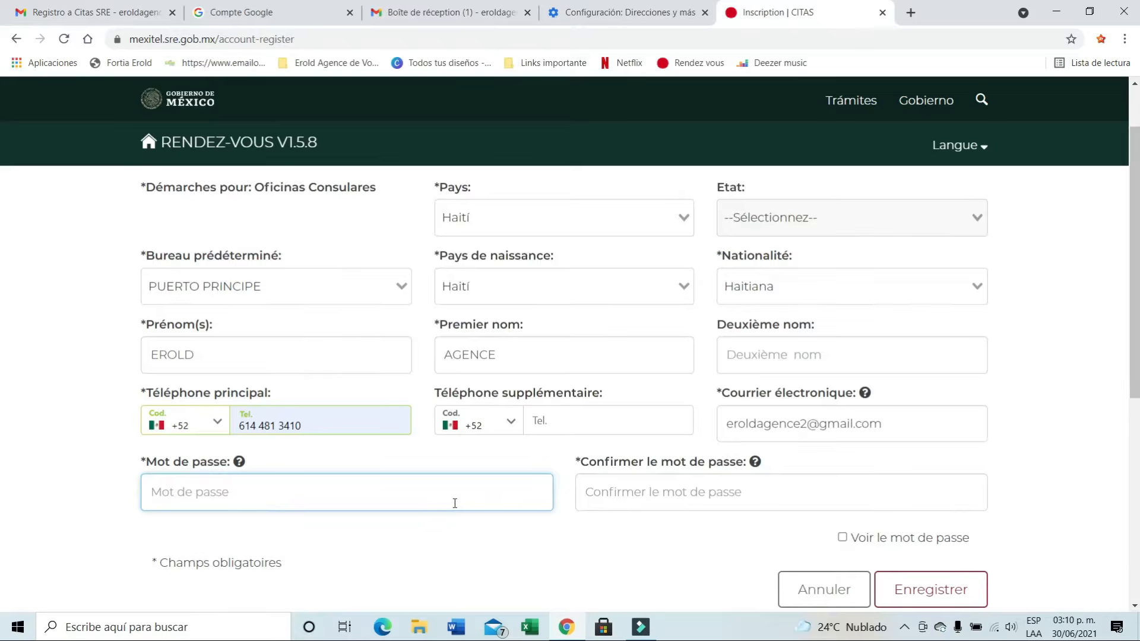
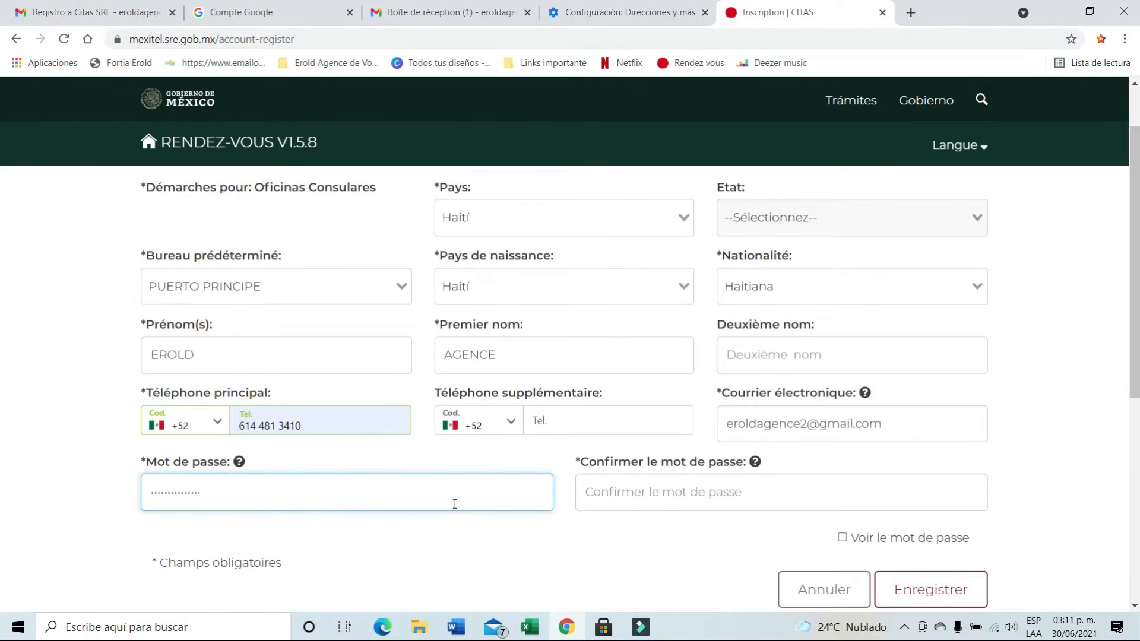
pyautogui.click(695, 493)
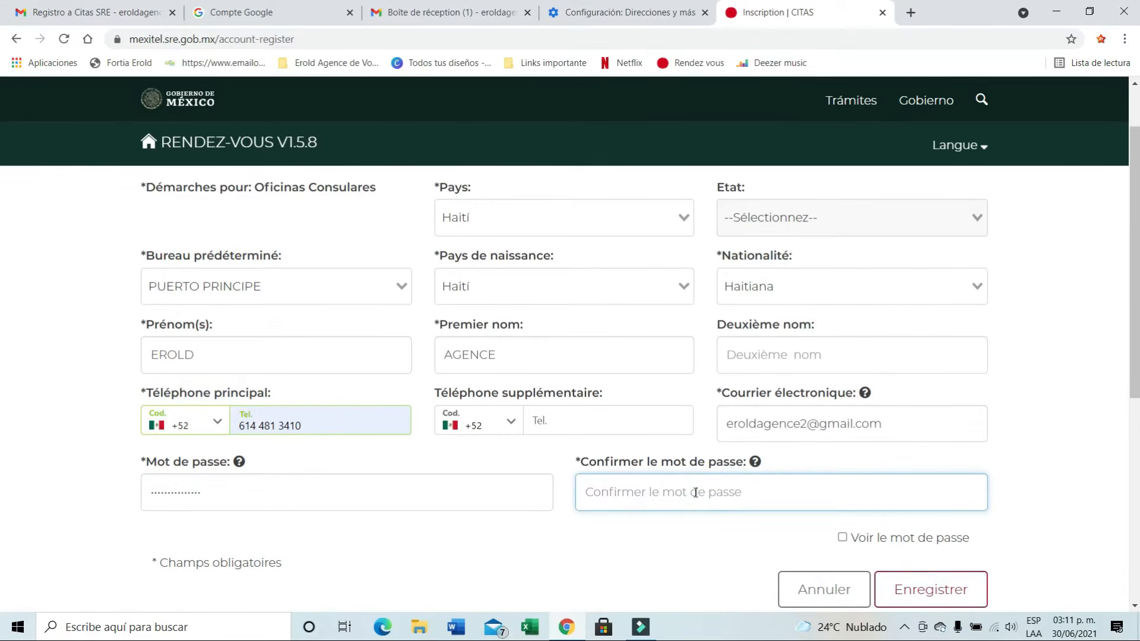
pyautogui.write('•••••')
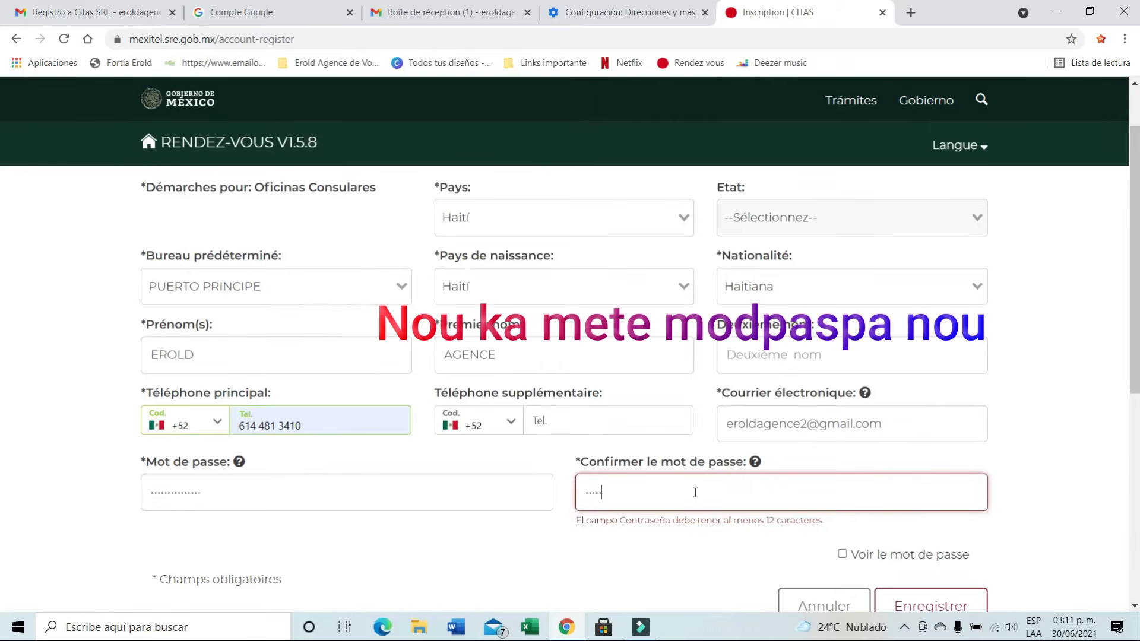
pyautogui.write('•••••••')
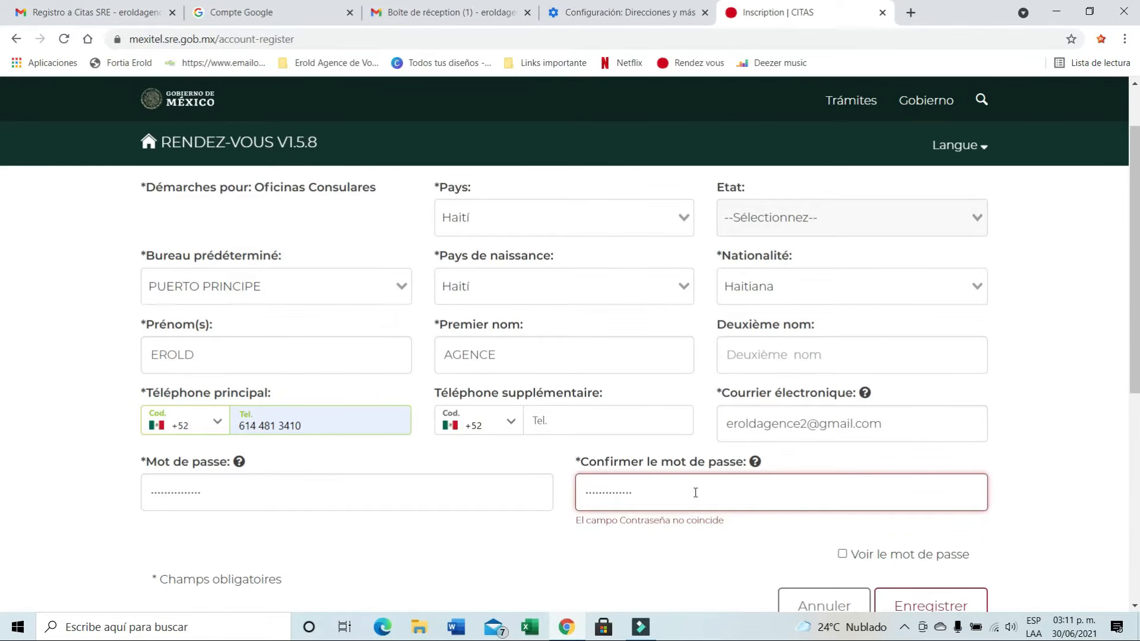
pyautogui.write('•')
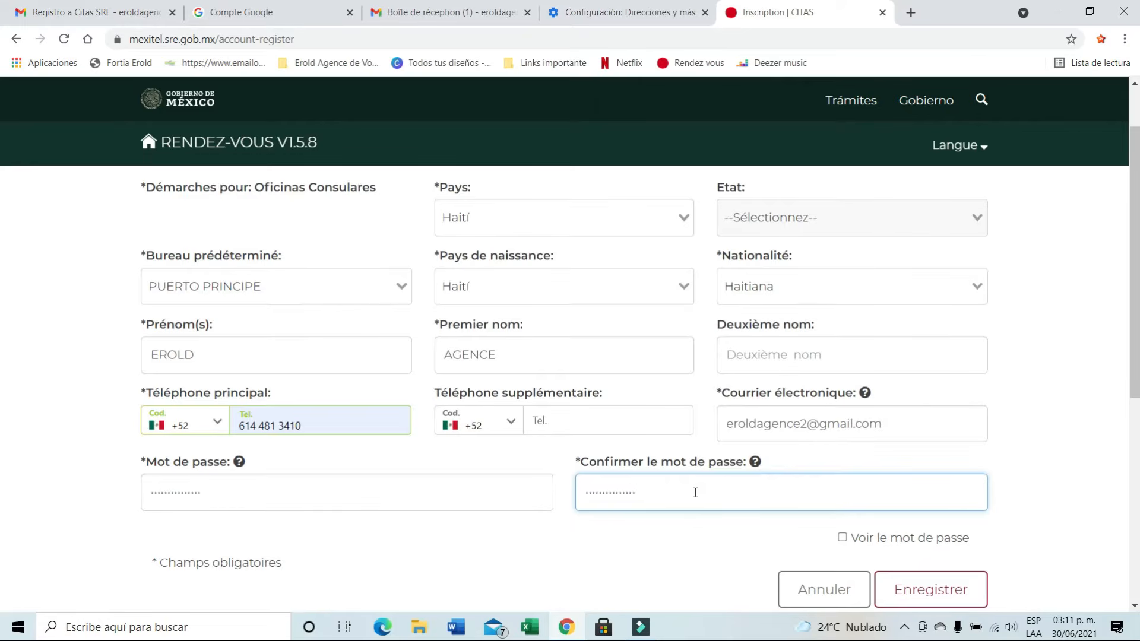
pyautogui.click(842, 537)
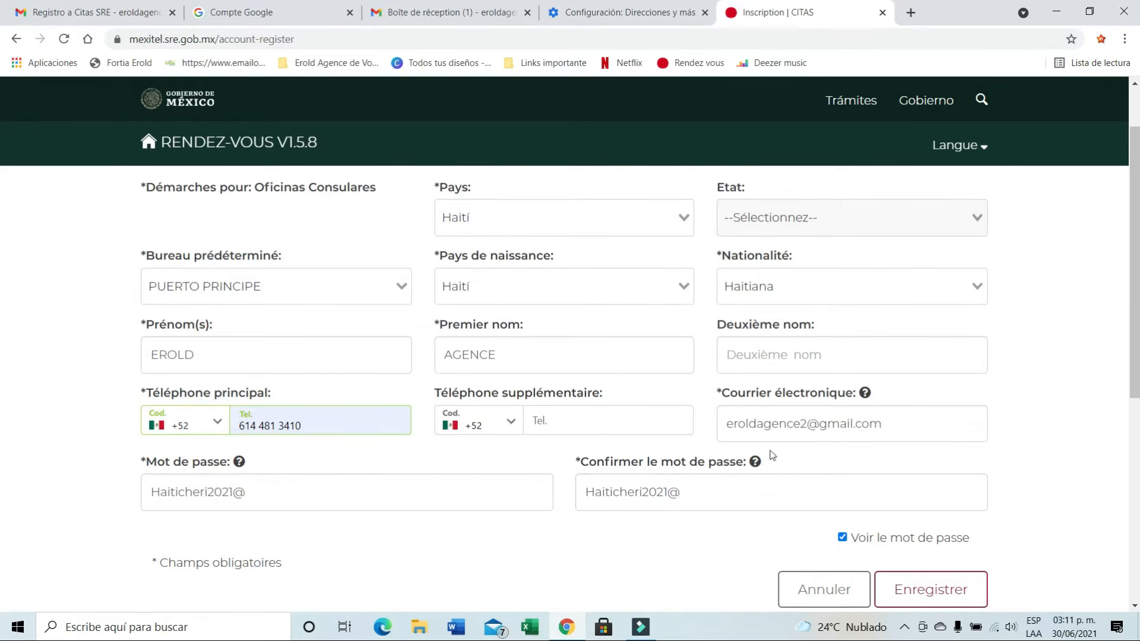
pyautogui.scroll(-4, 793, 465)
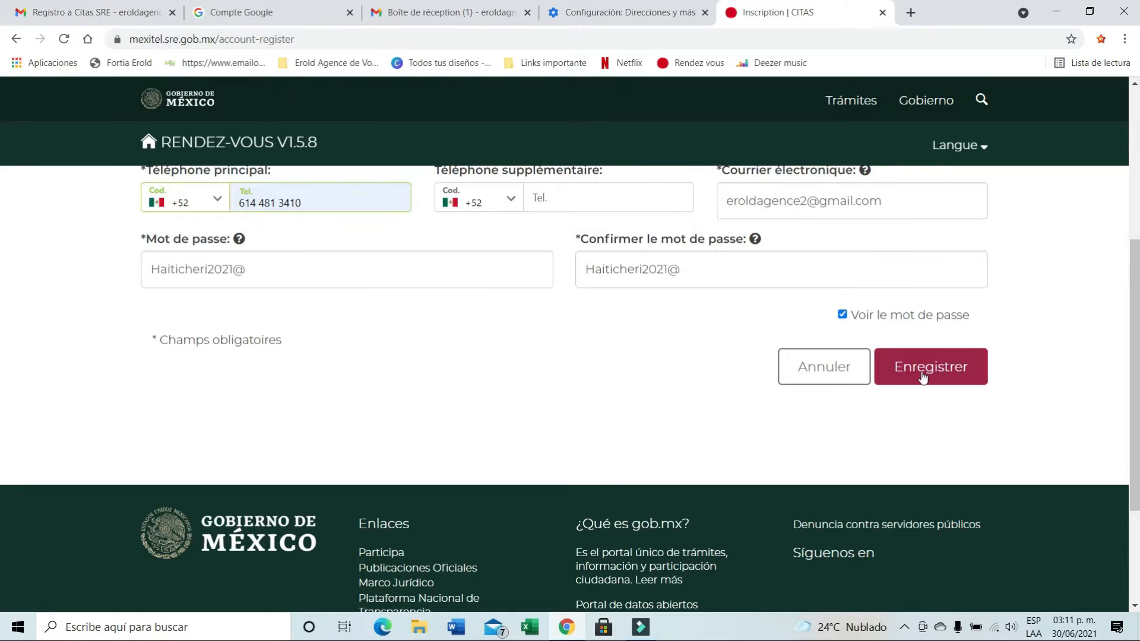
# Submit the Mexitel registration and switch to Gmail for the registration email.
pyautogui.click(923, 378)
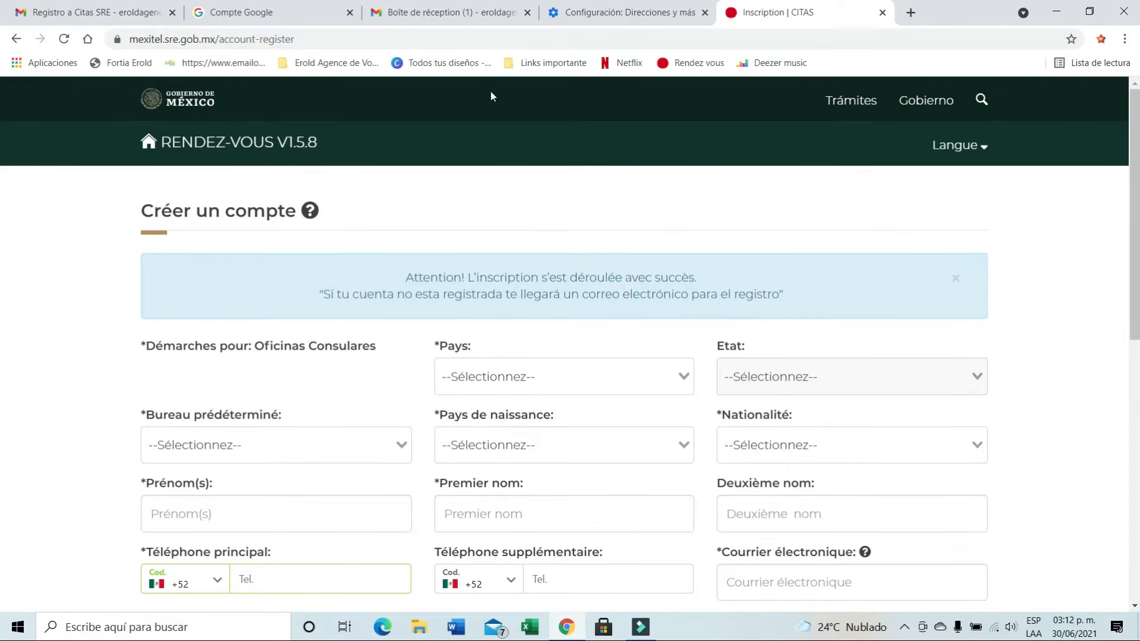
pyautogui.click(471, 12)
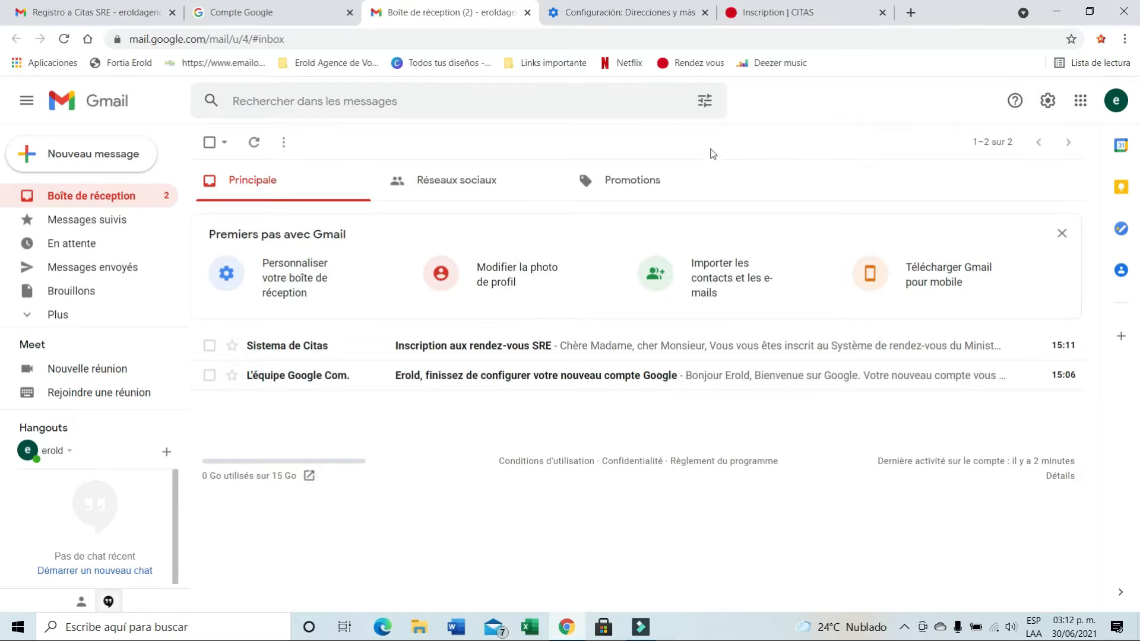
# Open the 'Inscription aux rendez-vous SRE' email and follow its account validation link.
pyautogui.click(123, 193)
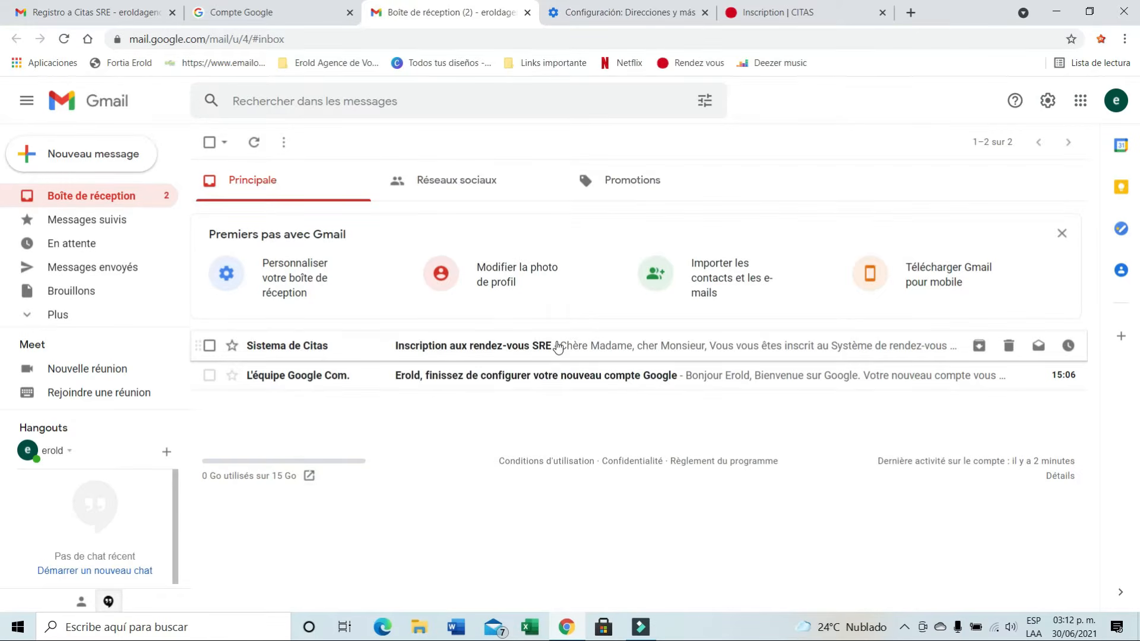
pyautogui.click(619, 347)
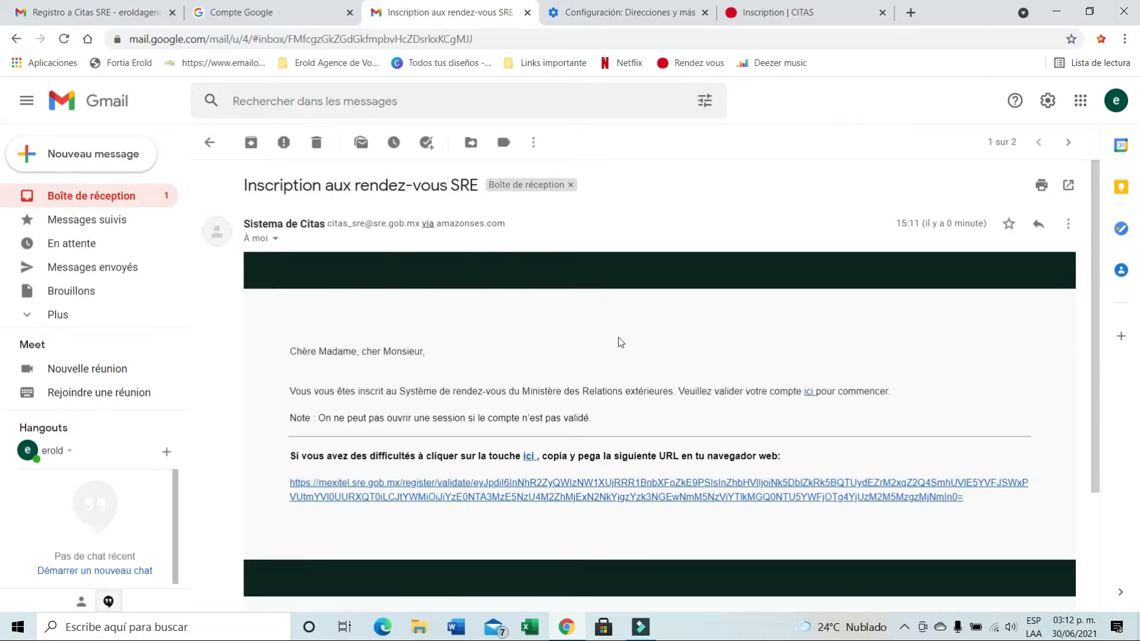
pyautogui.scroll(-2, 621, 343)
pyautogui.scroll(-1, 621, 340)
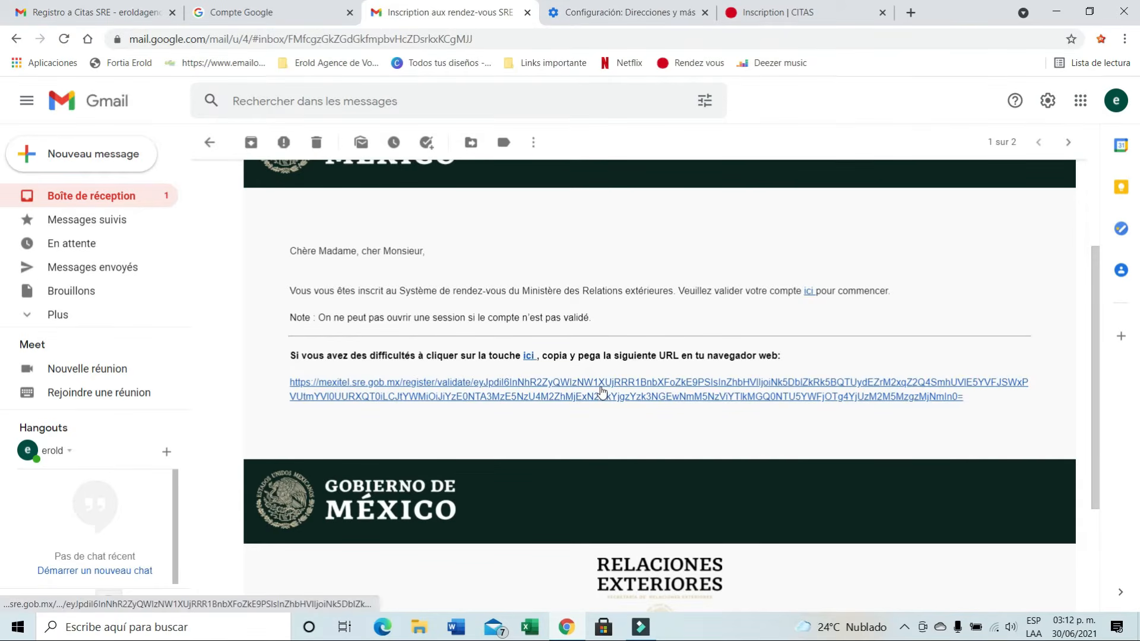
pyautogui.click(601, 389)
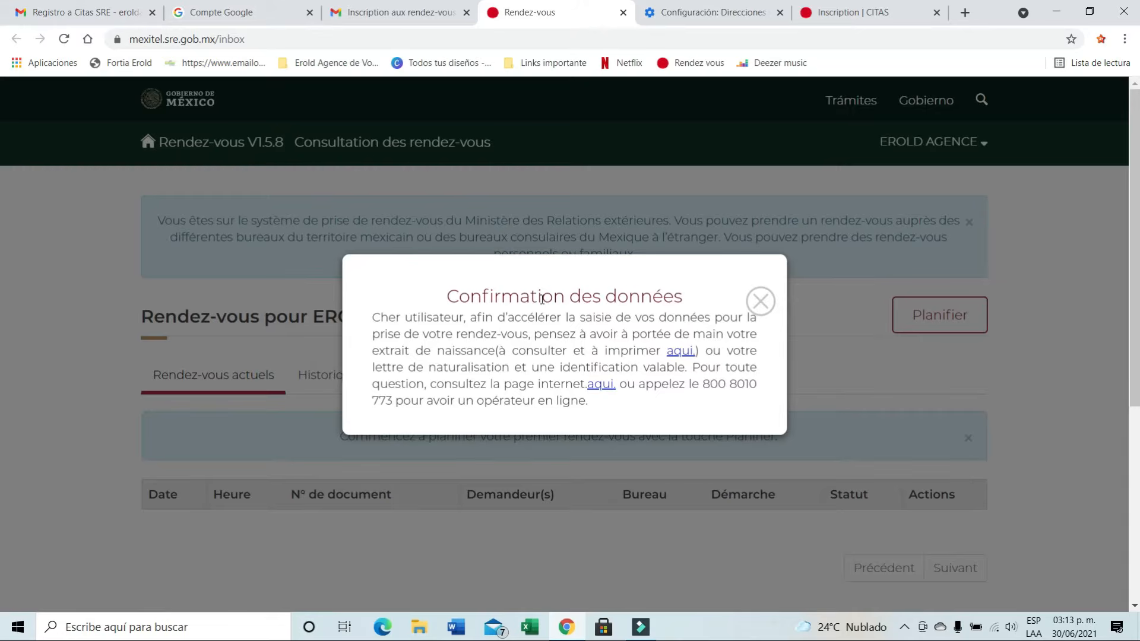
# Close the Confirmation des données notice and look over the appointments page.
pyautogui.click(753, 301)
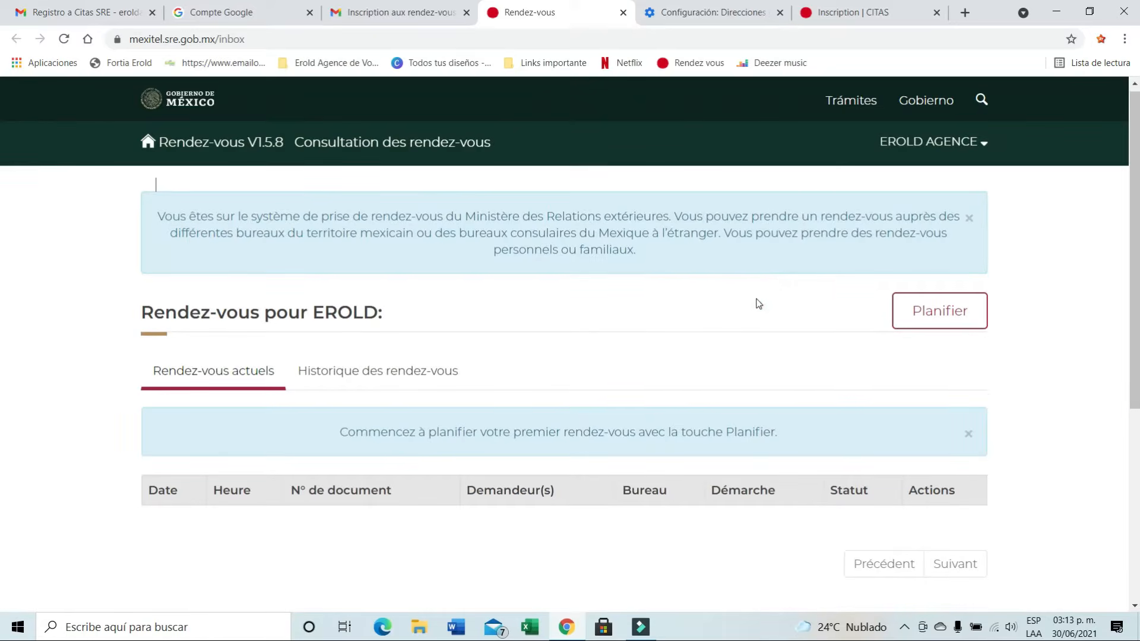
pyautogui.scroll(-2, 759, 304)
pyautogui.scroll(2, 760, 304)
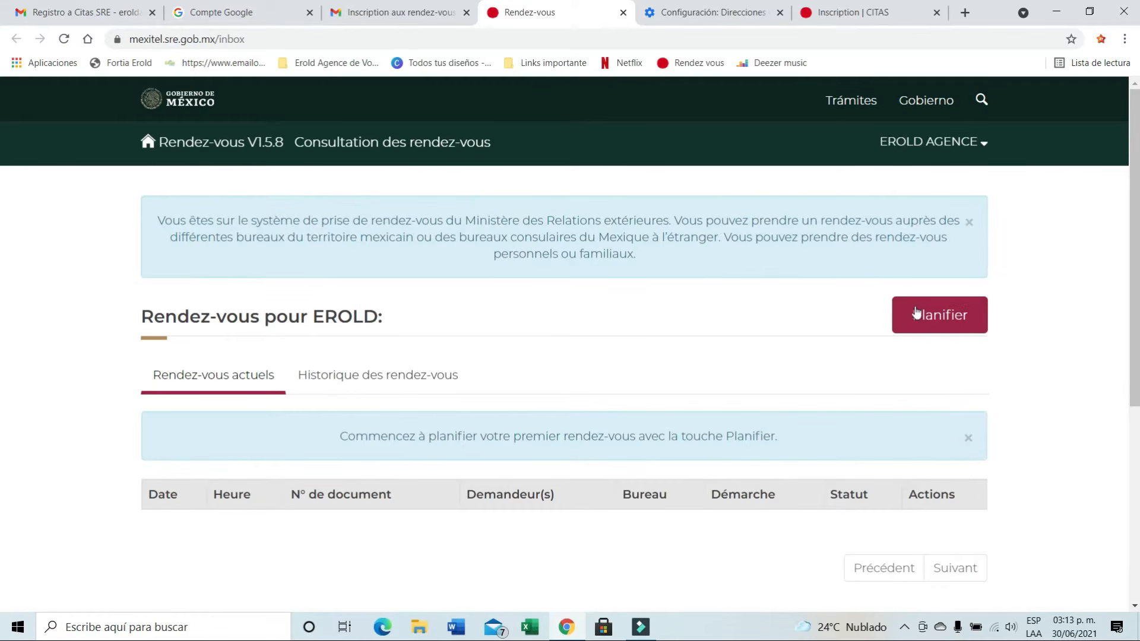
pyautogui.scroll(-1, 896, 347)
pyautogui.scroll(-2, 892, 344)
pyautogui.scroll(3, 872, 357)
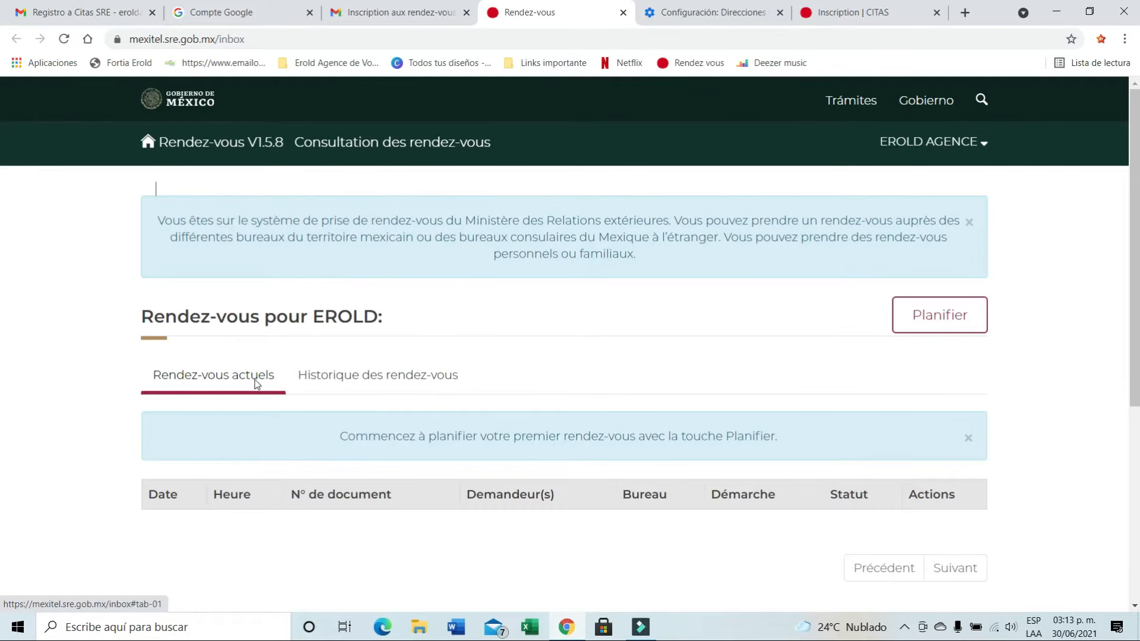
pyautogui.scroll(-1, 393, 469)
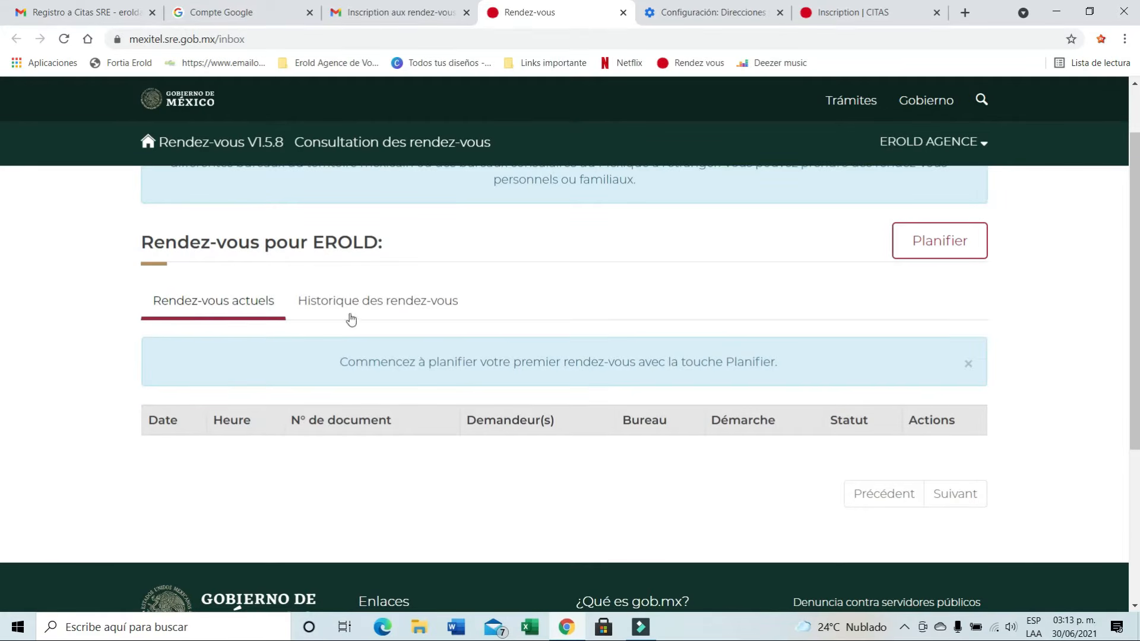
# Check the appointment history, then start planning a new appointment from Rendez-vous actuels.
pyautogui.click(411, 302)
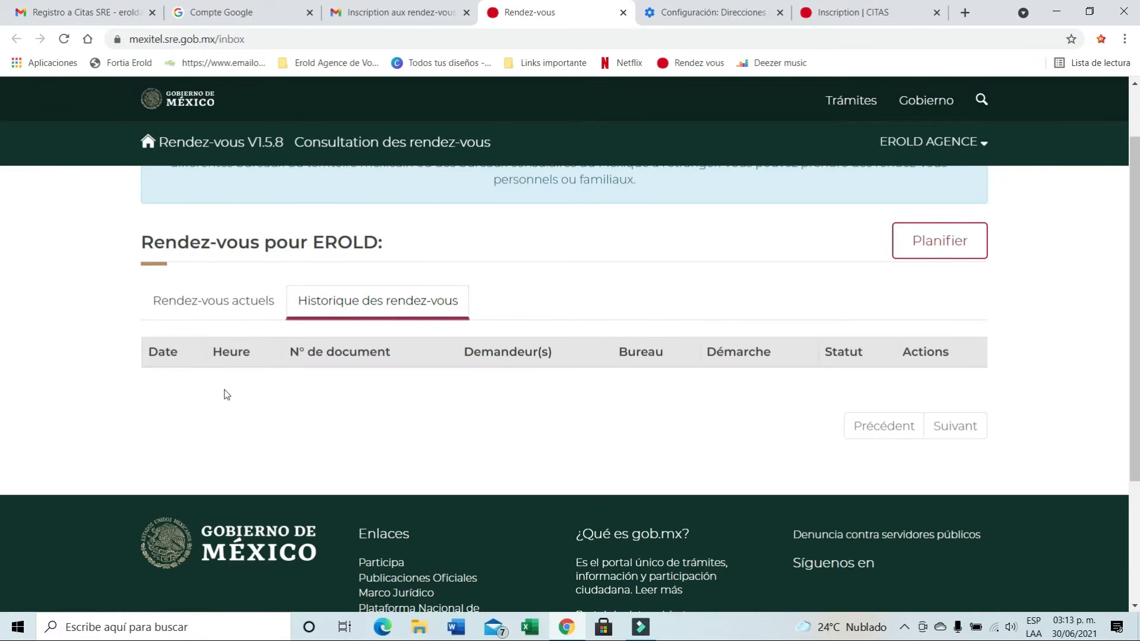
pyautogui.click(191, 308)
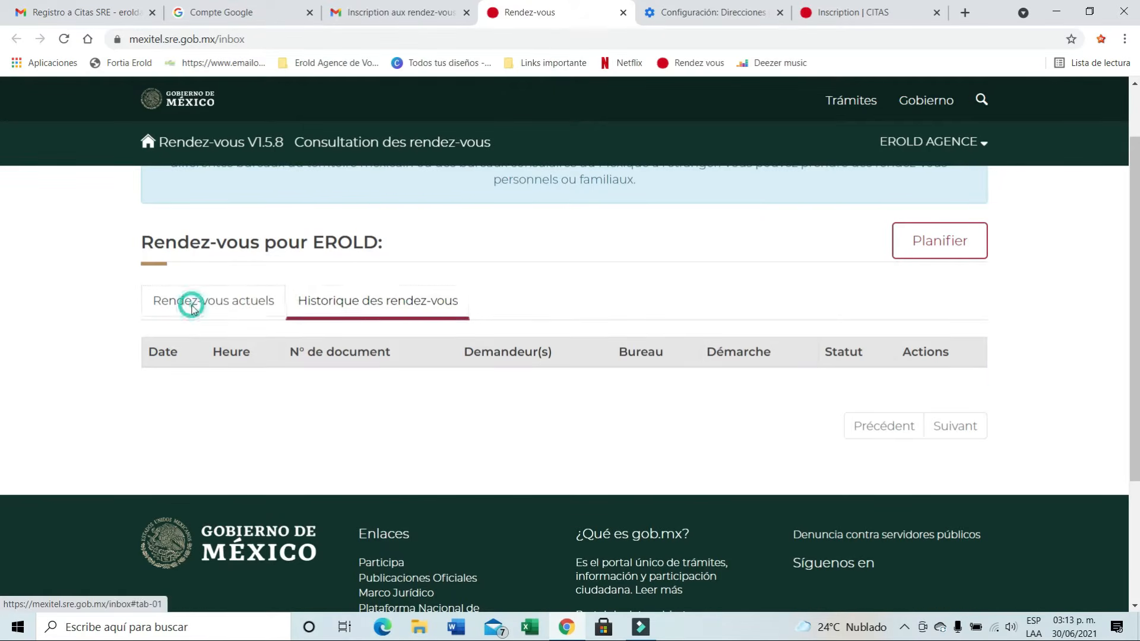
pyautogui.scroll(1, 711, 318)
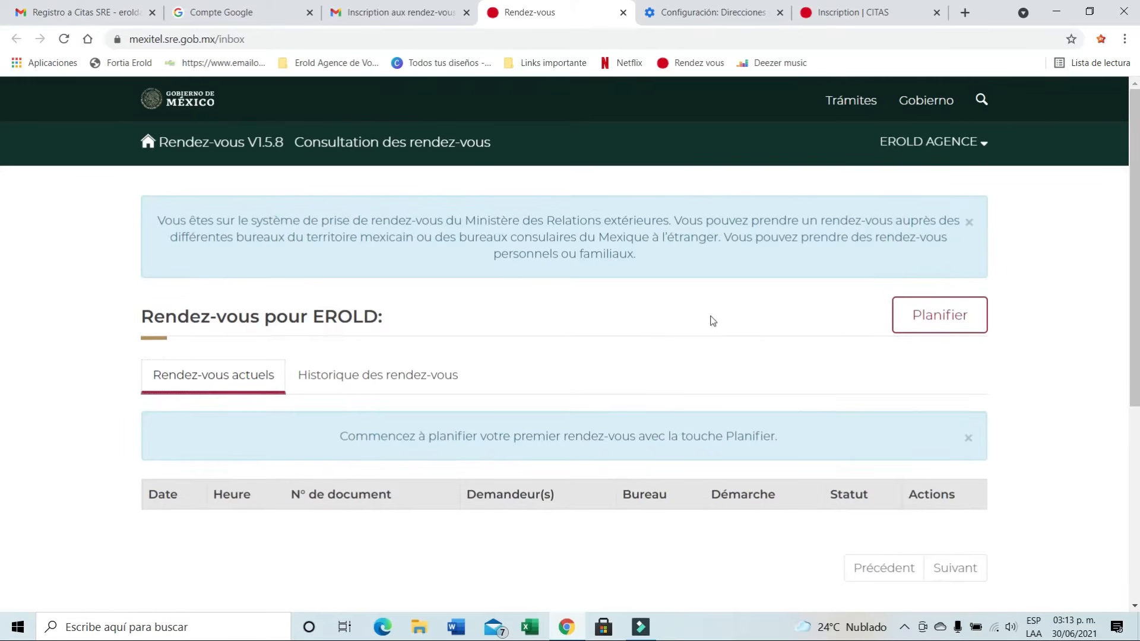
pyautogui.click(923, 323)
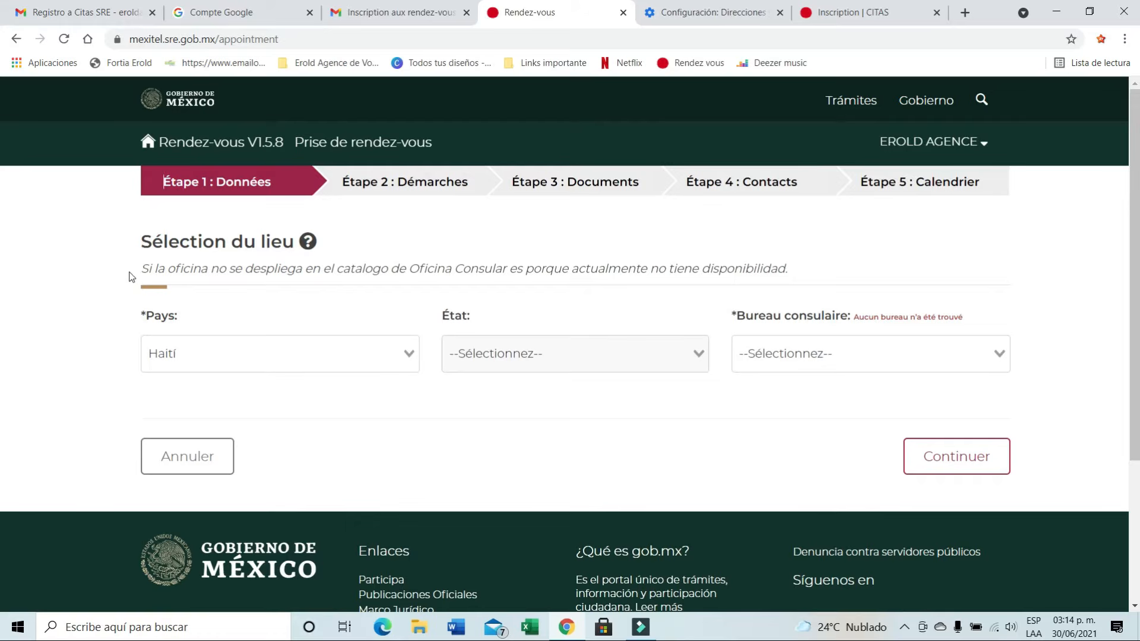
pyautogui.moveTo(140, 265); pyautogui.dragTo(673, 268)
pyautogui.click(799, 251)
pyautogui.tripleClick(808, 266)
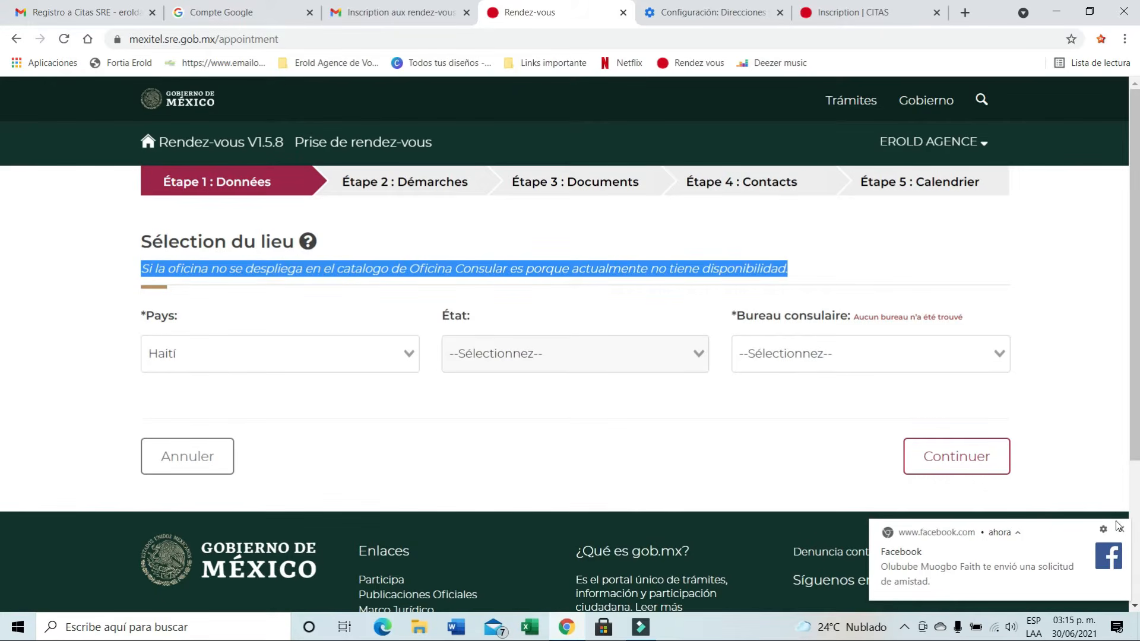
pyautogui.click(1120, 529)
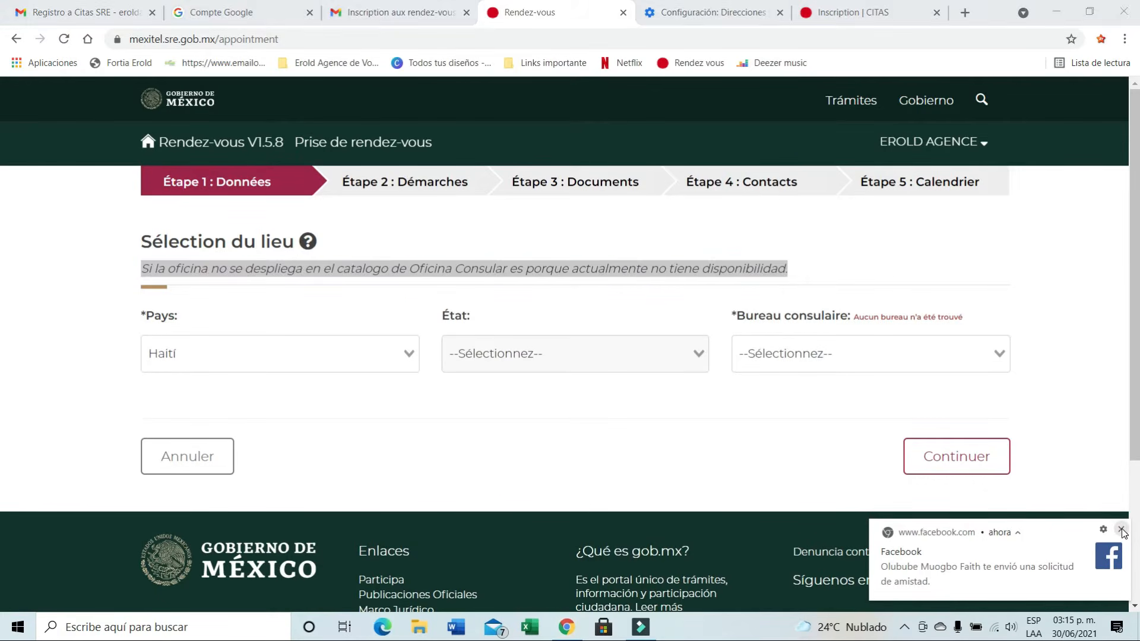
pyautogui.click(771, 422)
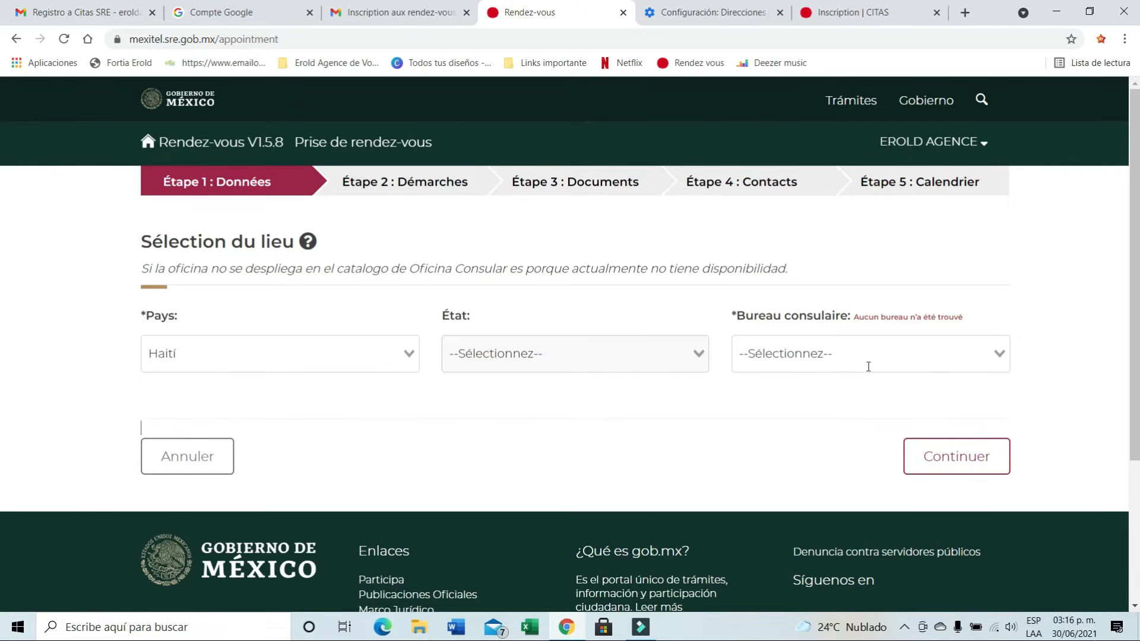
# Set the country to Brasil.
pyautogui.click(404, 360)
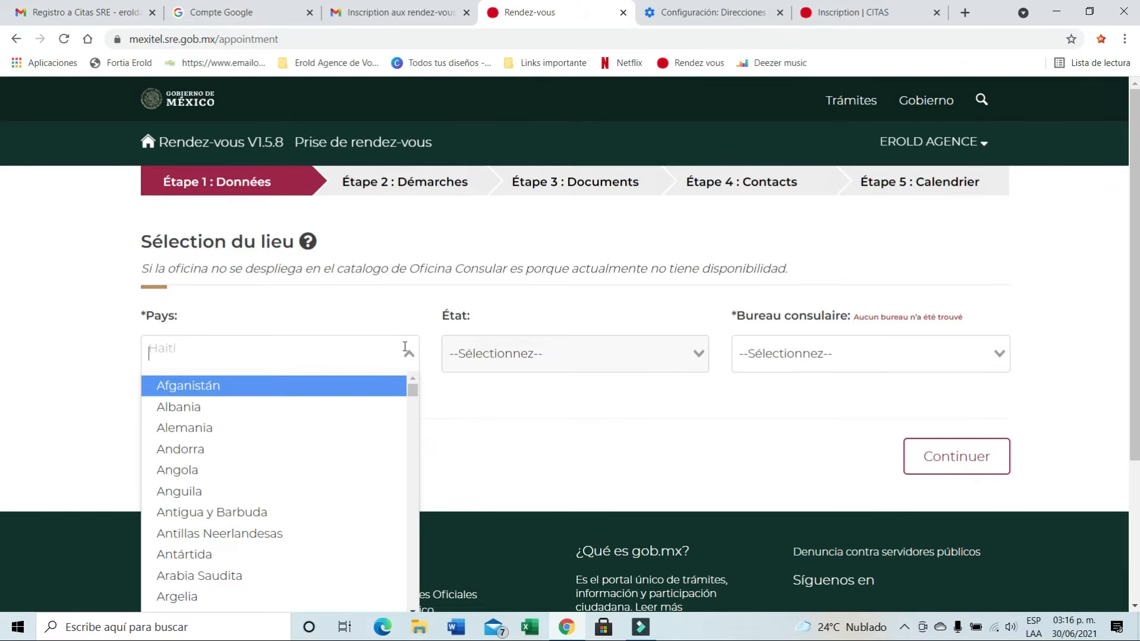
pyautogui.write('bras')
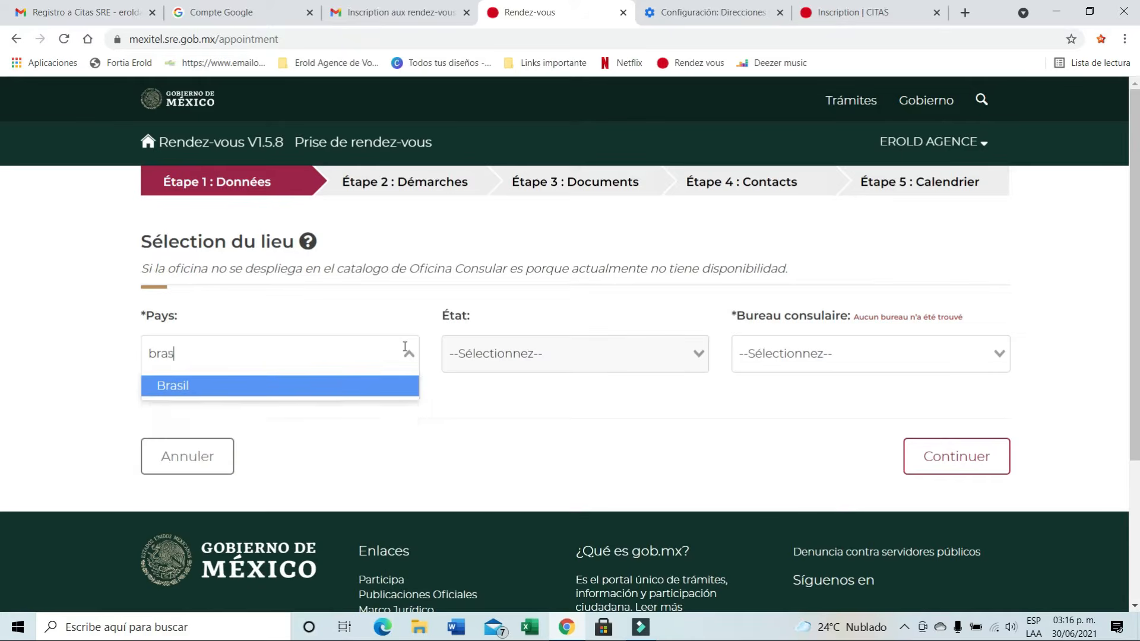
pyautogui.click(352, 391)
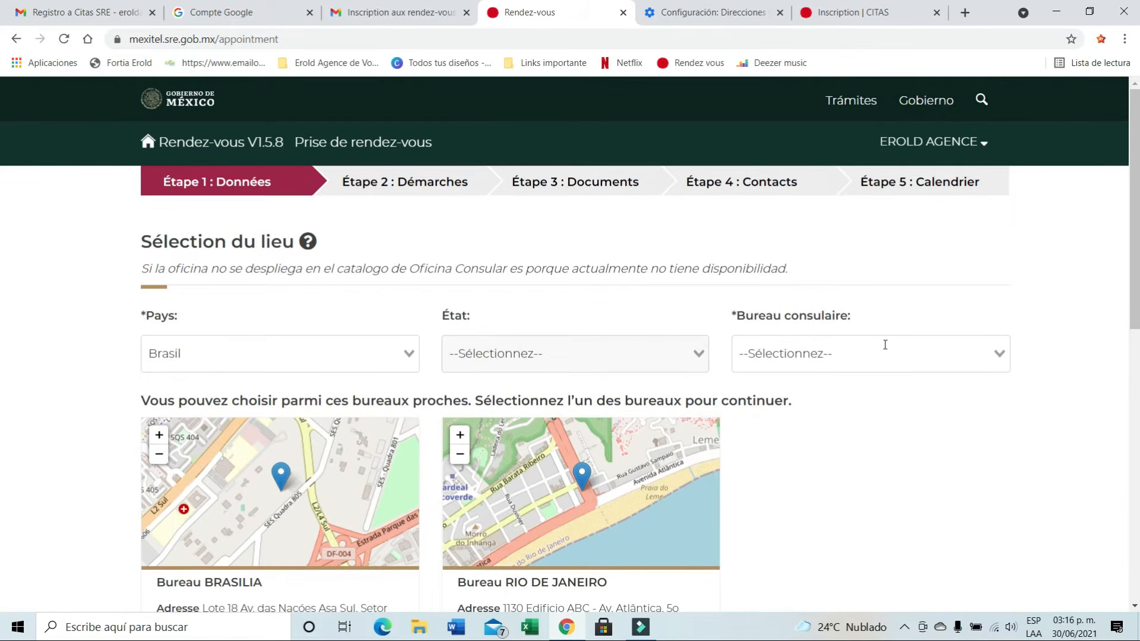
# Select and confirm the RIO DE JANEIRO consular office.
pyautogui.click(998, 356)
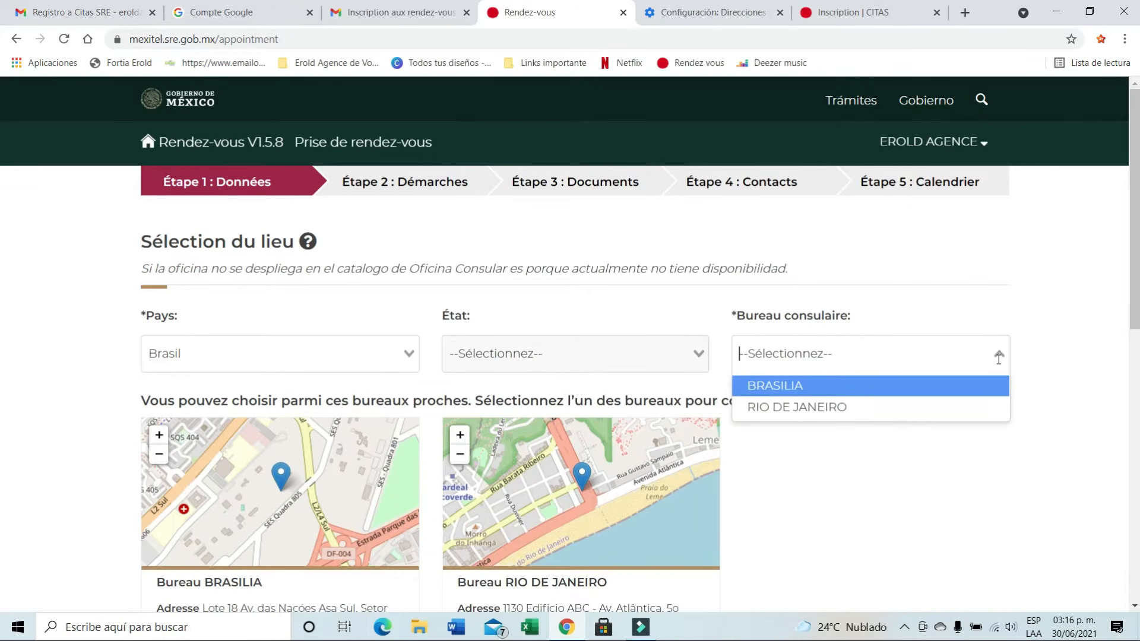
pyautogui.click(946, 408)
pyautogui.scroll(-3, 943, 402)
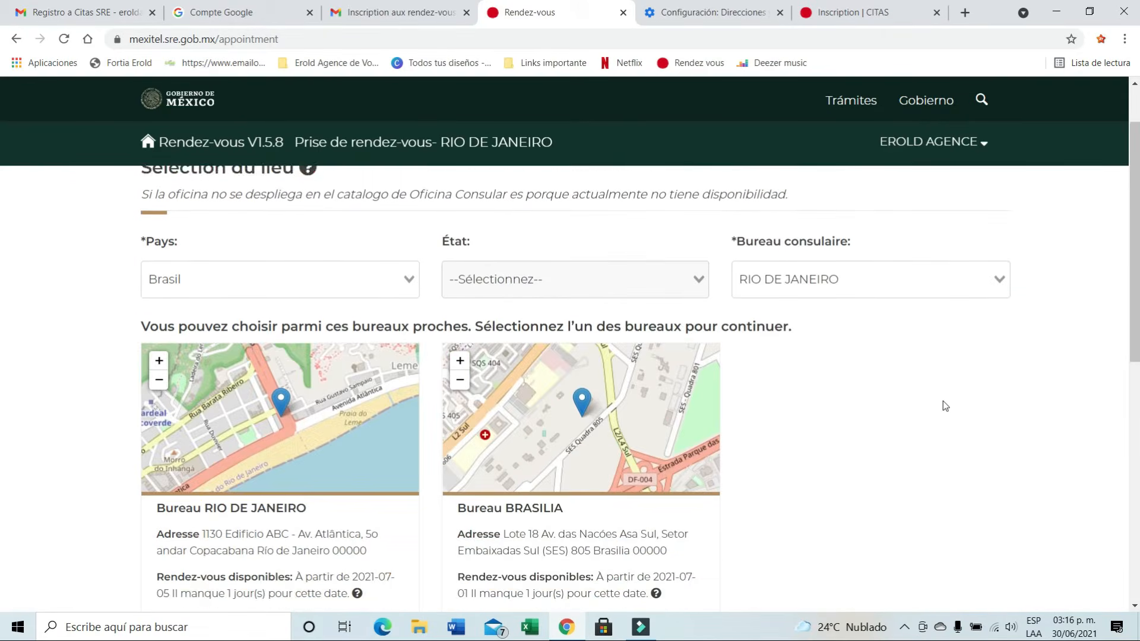
pyautogui.scroll(-2, 918, 400)
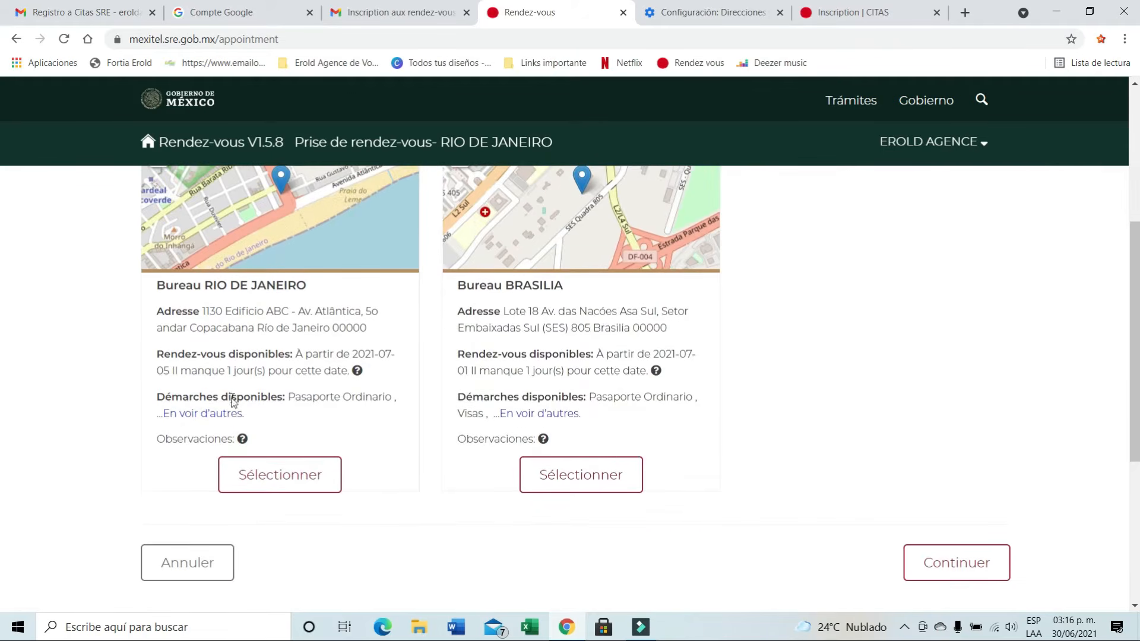
pyautogui.scroll(1, 232, 398)
pyautogui.scroll(-1, 253, 381)
pyautogui.click(270, 475)
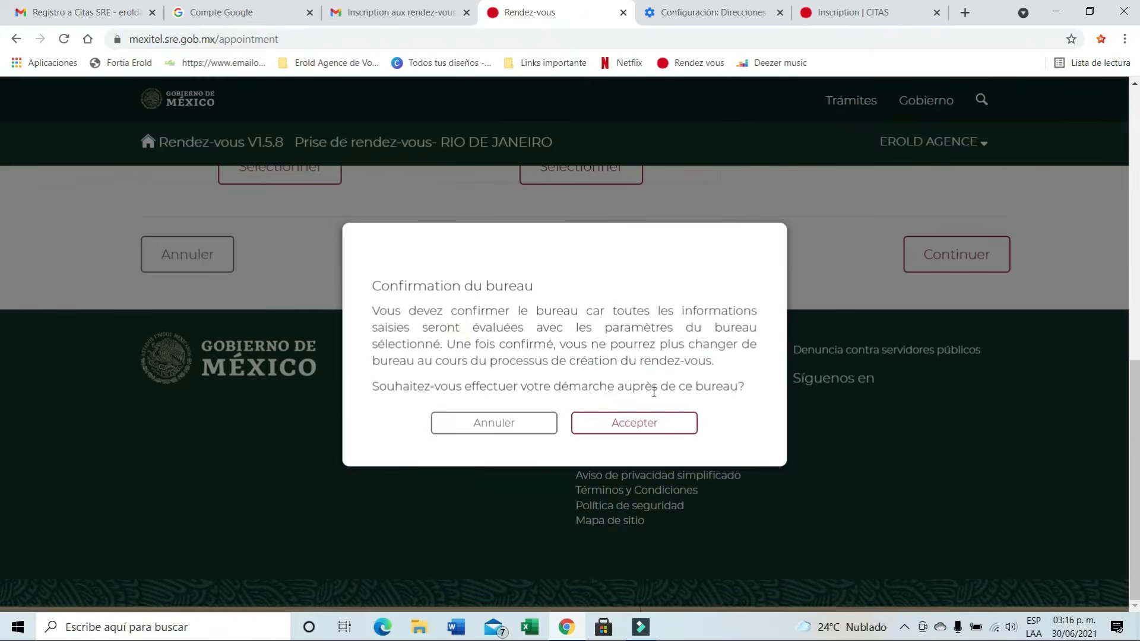
pyautogui.click(642, 423)
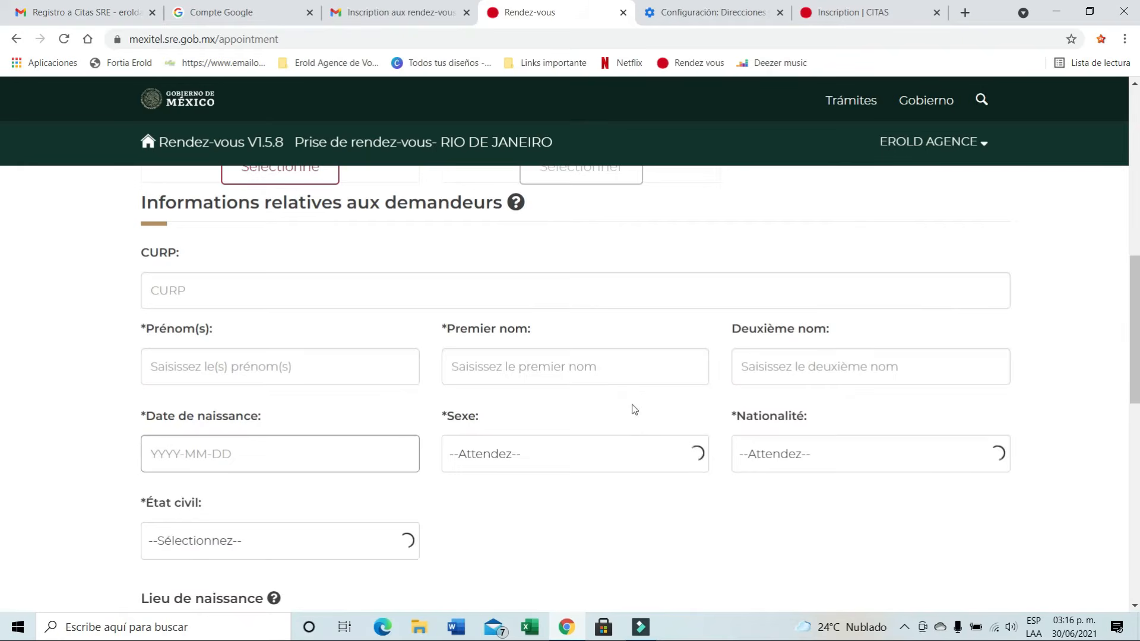
# Enter the applicant's first names and surname.
pyautogui.scroll(1, 630, 395)
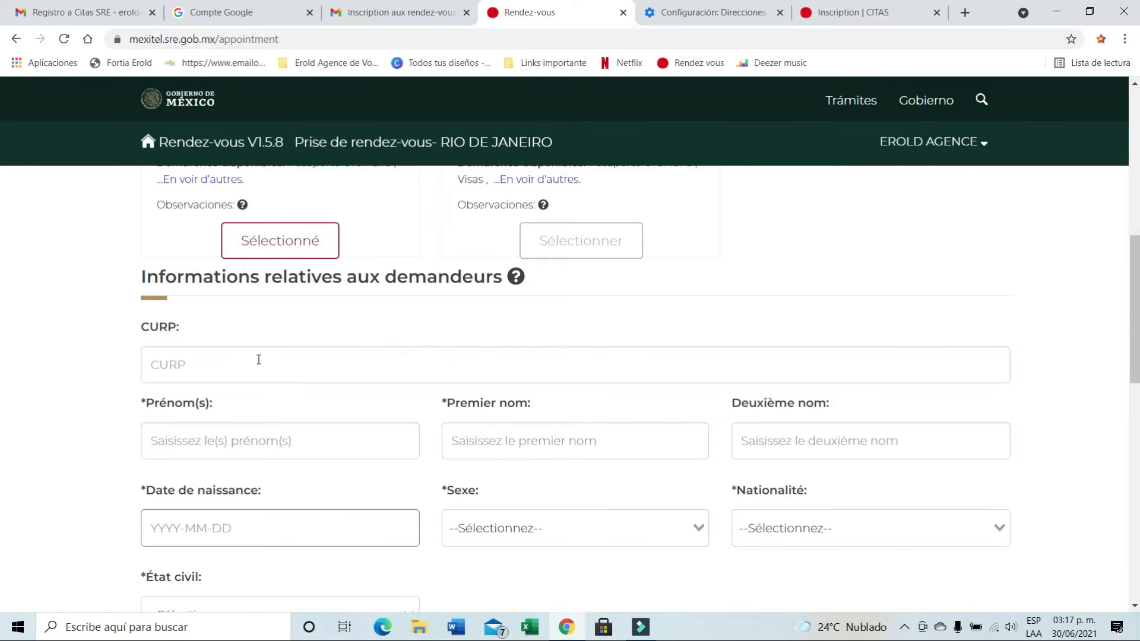
pyautogui.click(270, 440)
pyautogui.click(475, 445)
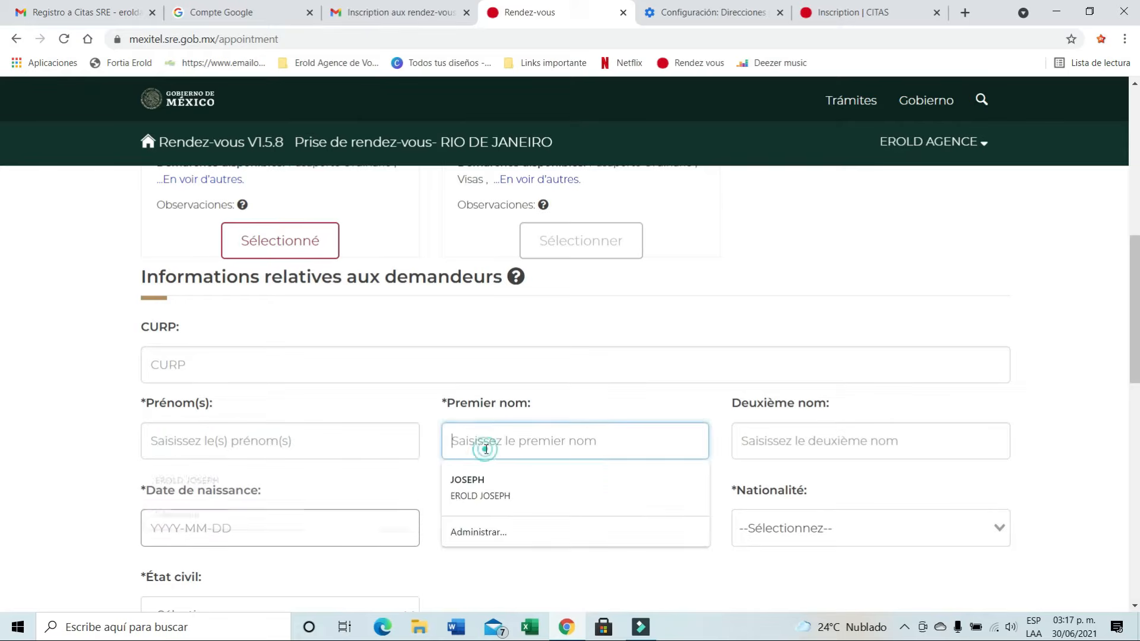
pyautogui.click(444, 411)
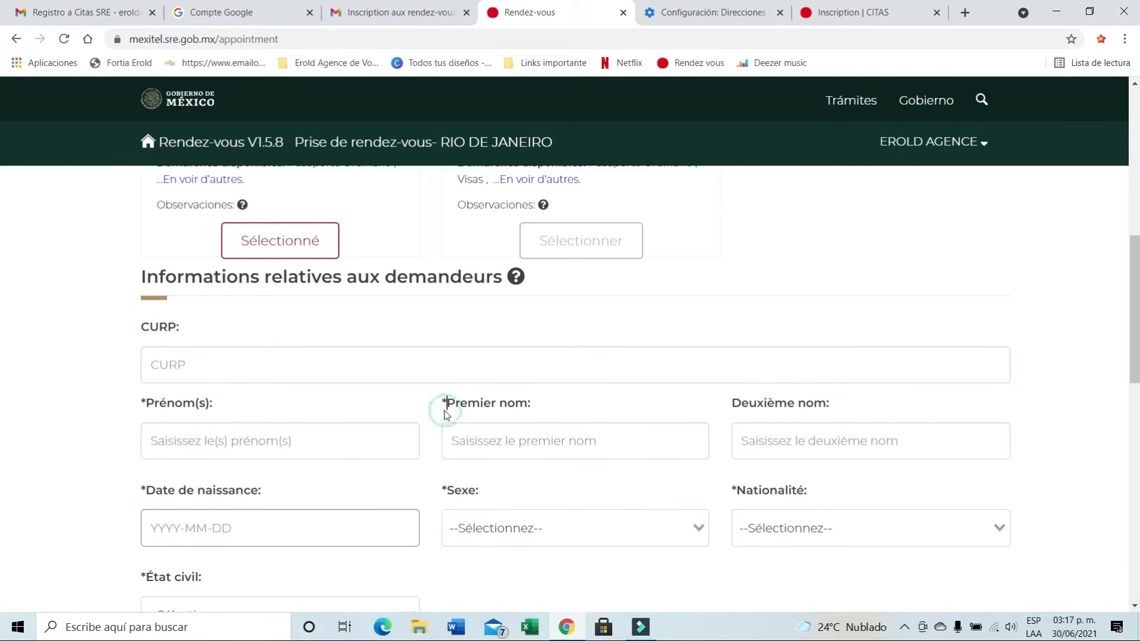
pyautogui.click(307, 438)
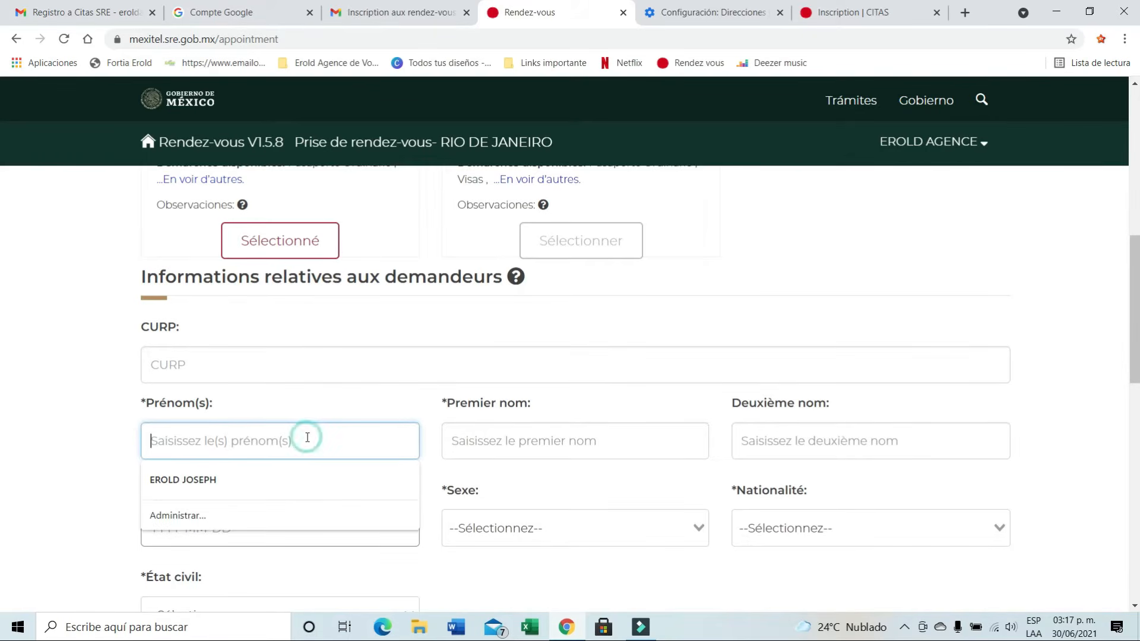
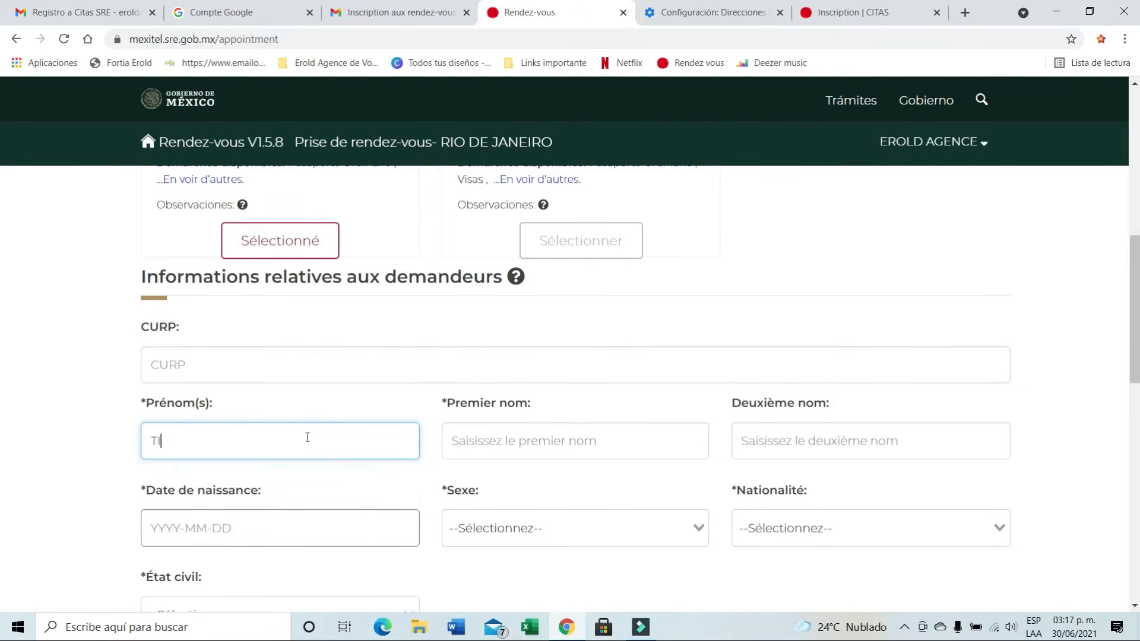
pyautogui.press('Tab')
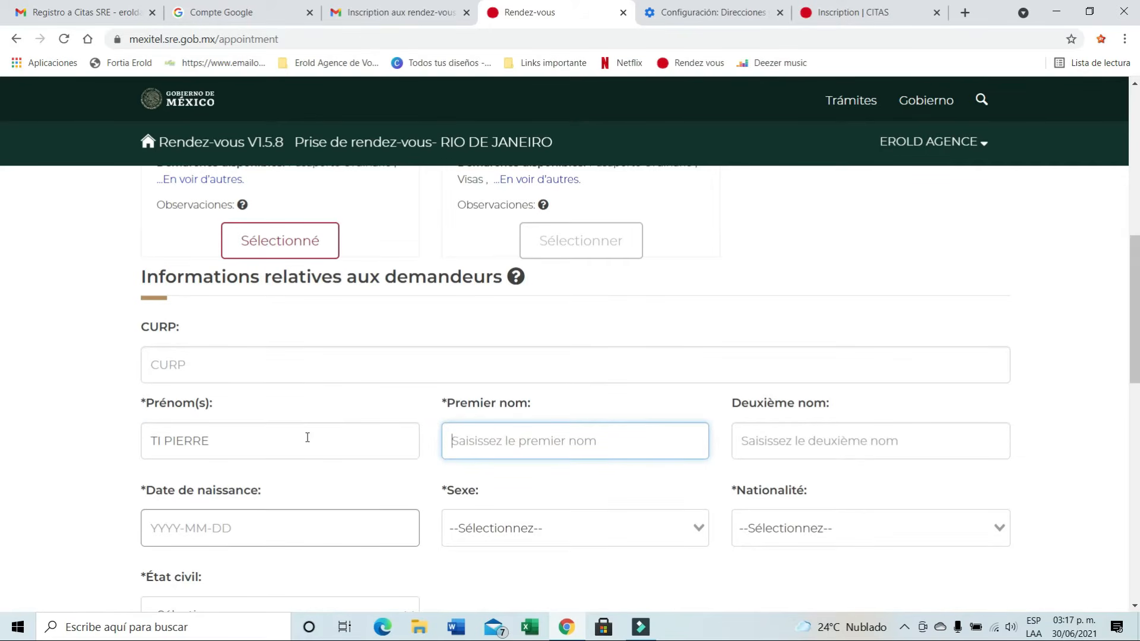
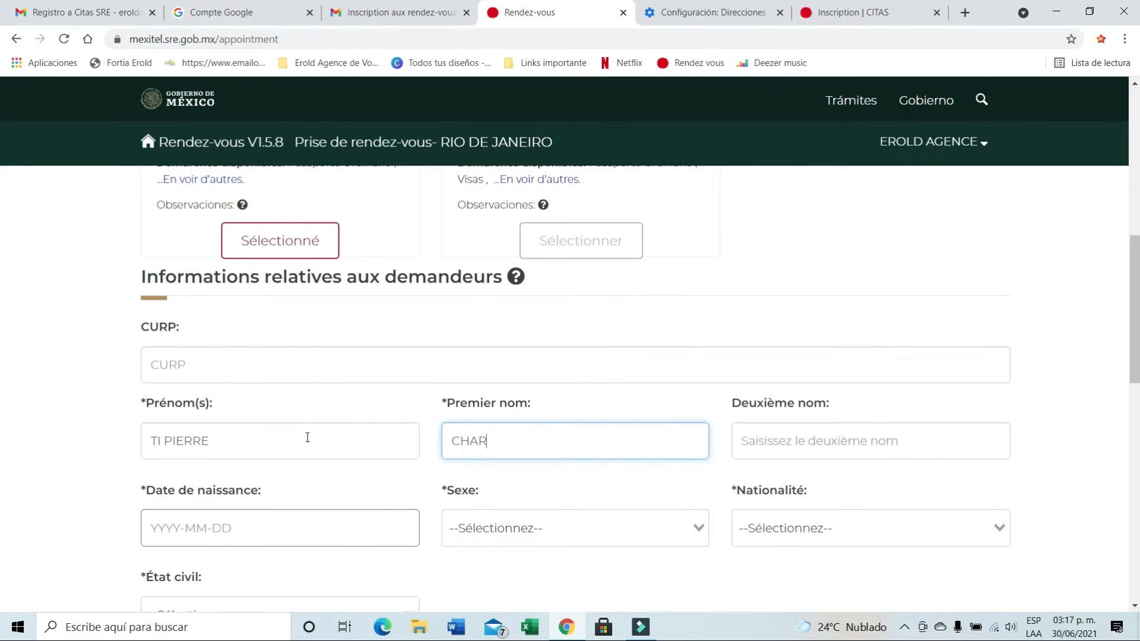
pyautogui.click(546, 477)
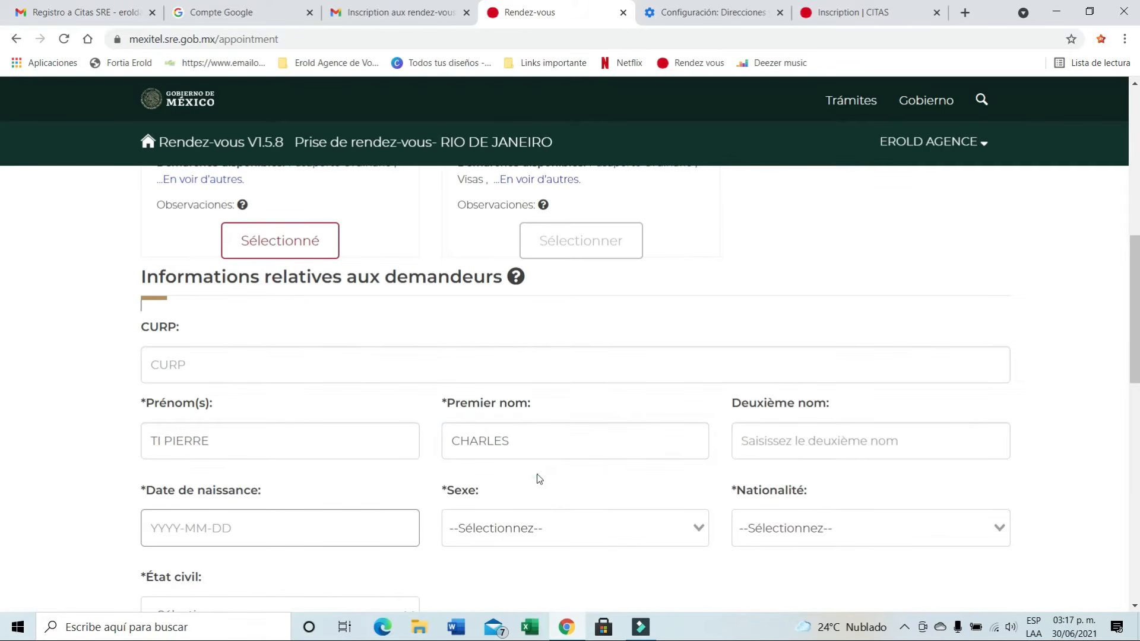
# Set the birth date to 19 June 1985 and sex to Masculino.
pyautogui.click(226, 534)
pyautogui.click(321, 304)
pyautogui.scroll(5, 309, 336)
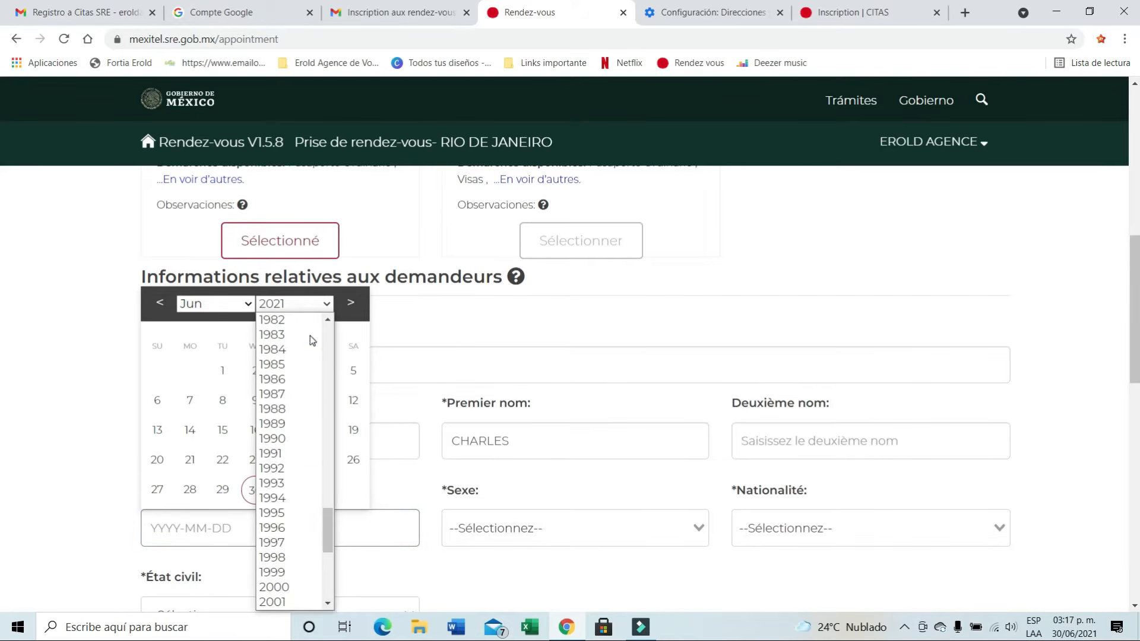
pyautogui.click(300, 368)
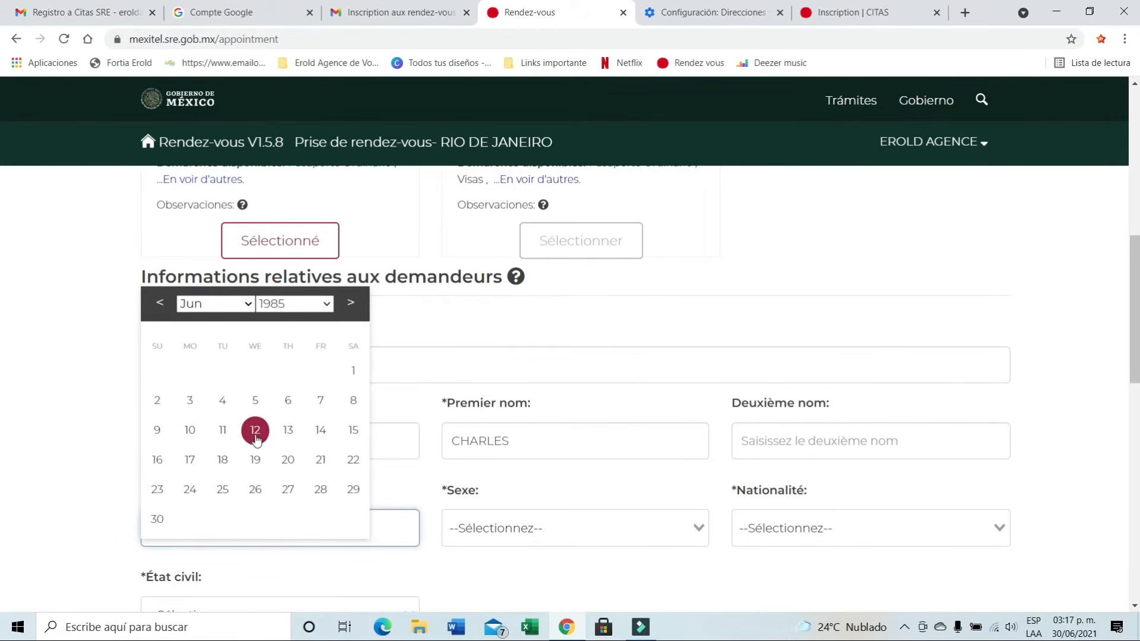
pyautogui.click(255, 460)
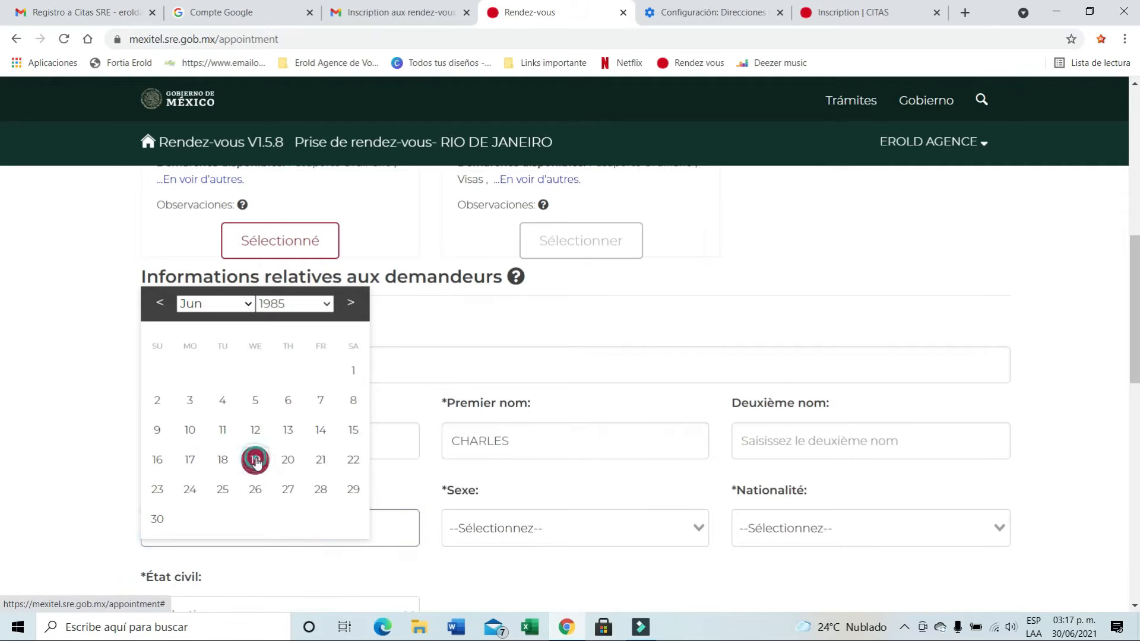
pyautogui.click(466, 534)
pyautogui.click(467, 580)
# Set the applicant's nationality to Haitiana.
pyautogui.scroll(-1, 682, 520)
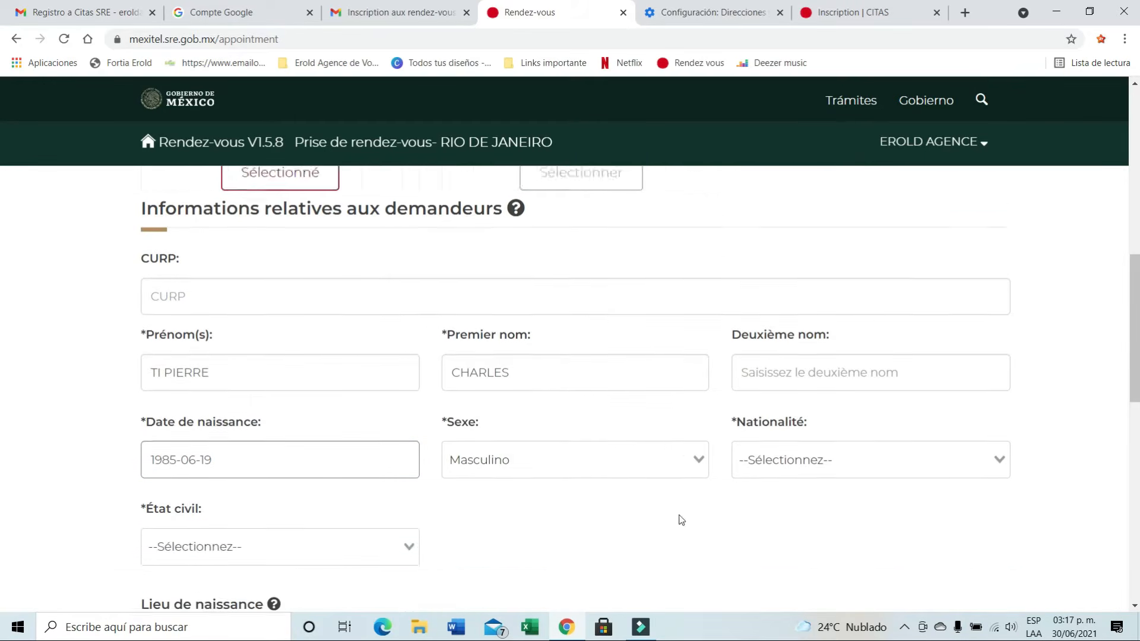
pyautogui.scroll(-1, 682, 520)
pyautogui.click(810, 382)
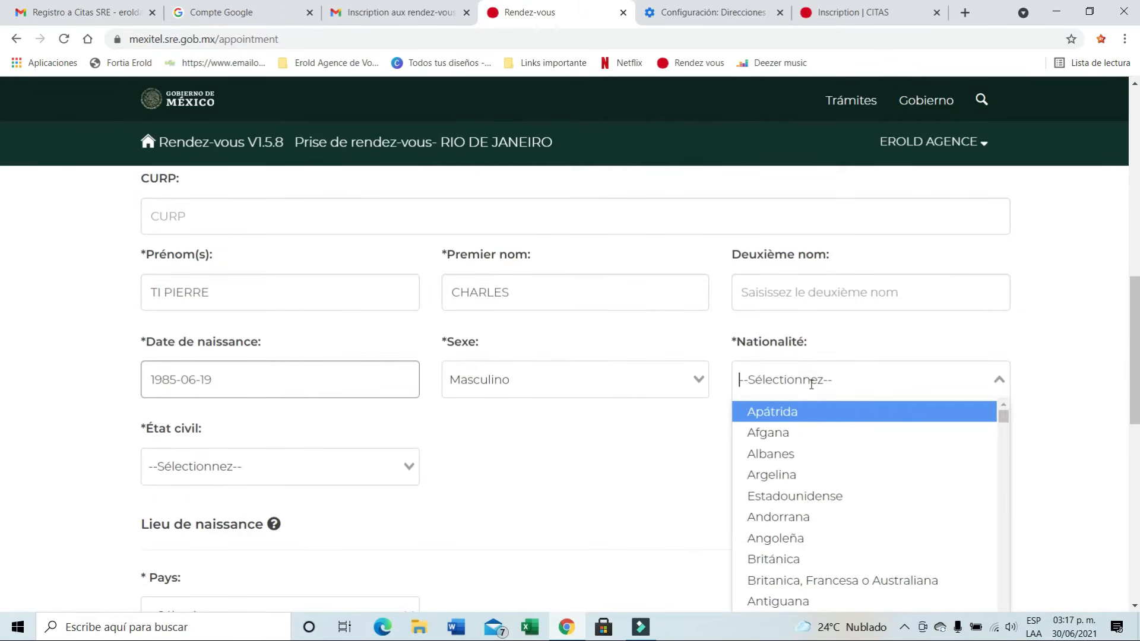
pyautogui.write('h')
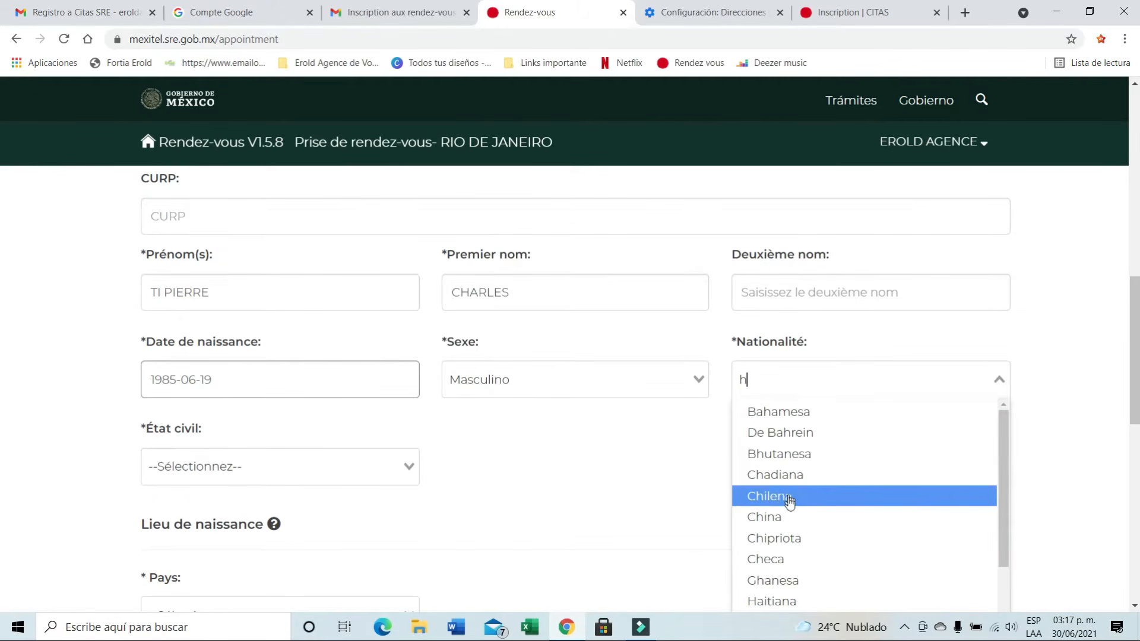
pyautogui.click(757, 601)
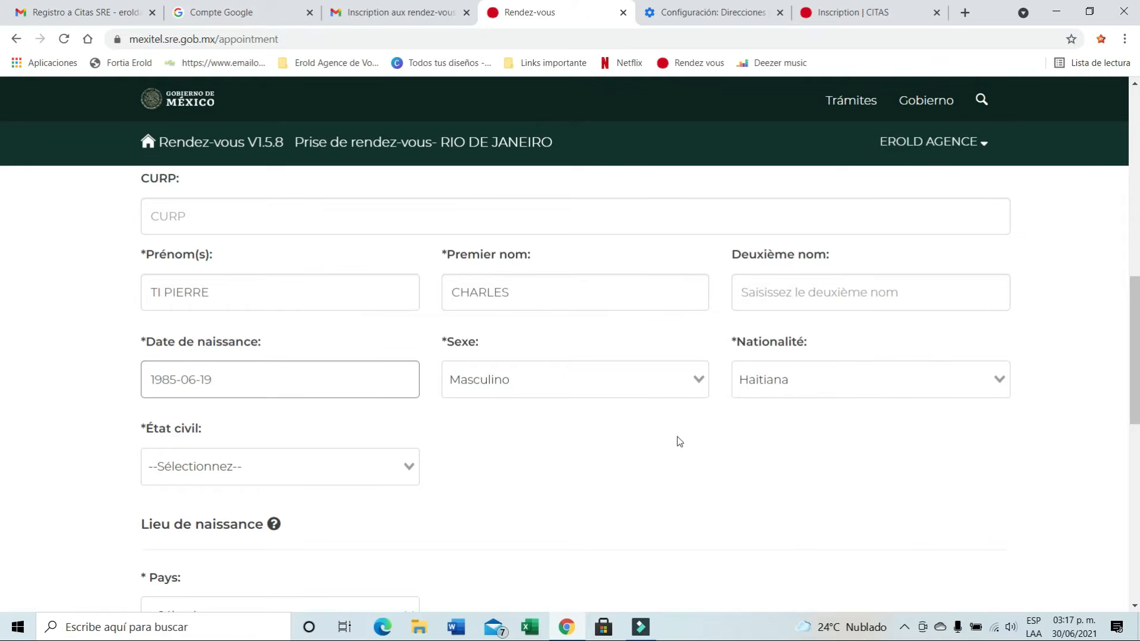
# Set marital status to Soltero(a), after briefly choosing Casado(a).
pyautogui.click(228, 467)
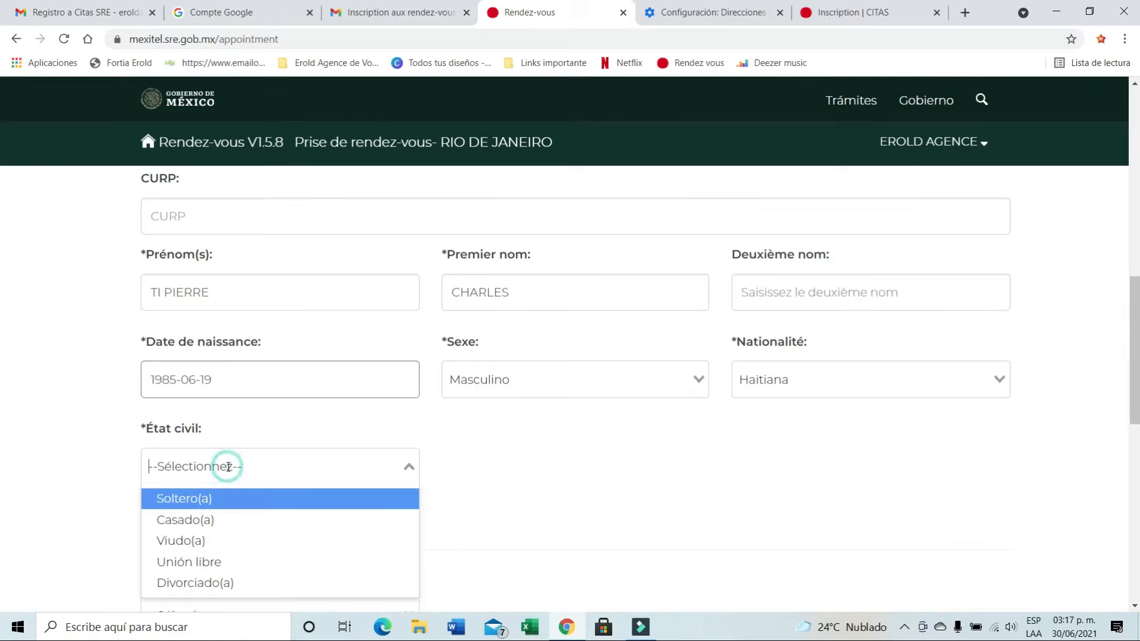
pyautogui.click(244, 524)
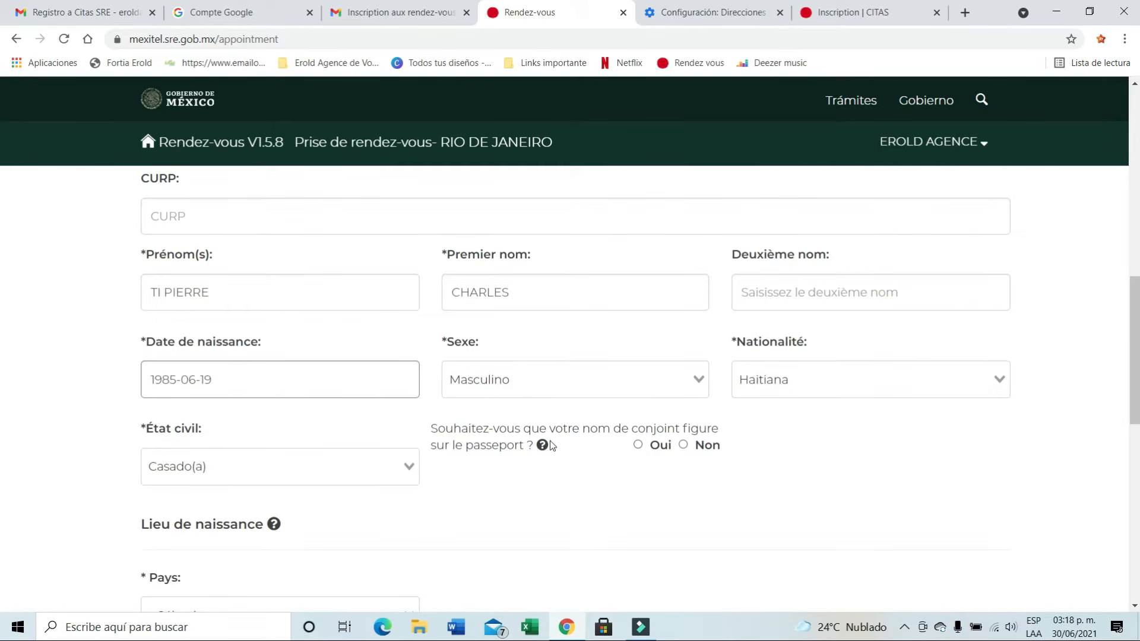
pyautogui.click(683, 447)
pyautogui.click(409, 465)
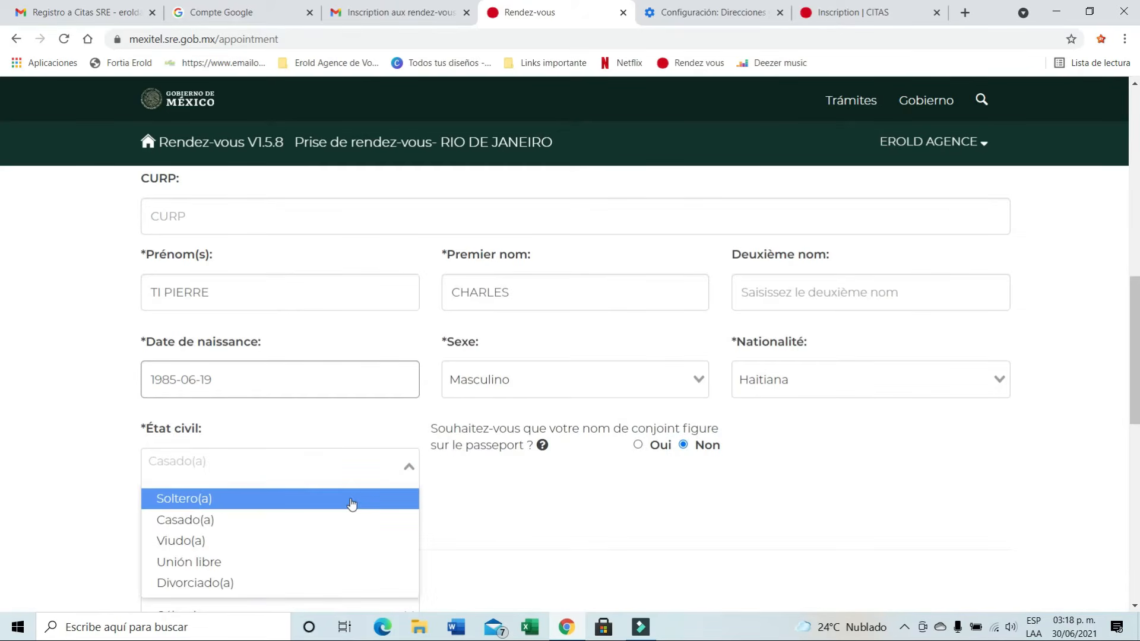
pyautogui.click(351, 500)
# Enter the birthplace as country Haití with commune DELMAS.
pyautogui.scroll(-1, 462, 454)
pyautogui.scroll(-2, 461, 455)
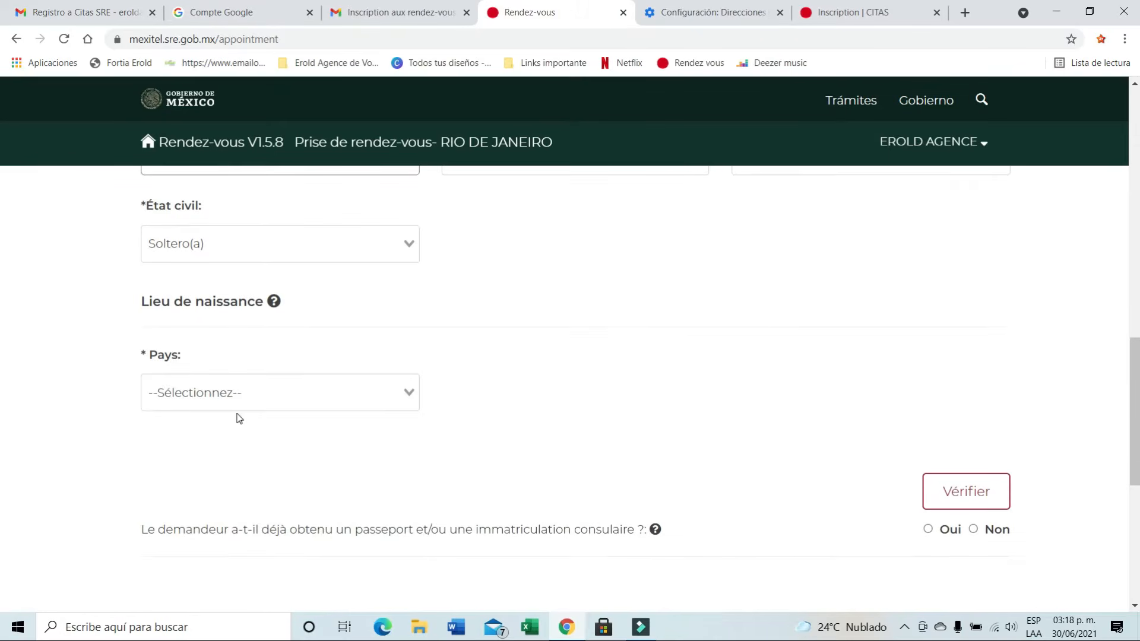
pyautogui.click(238, 400)
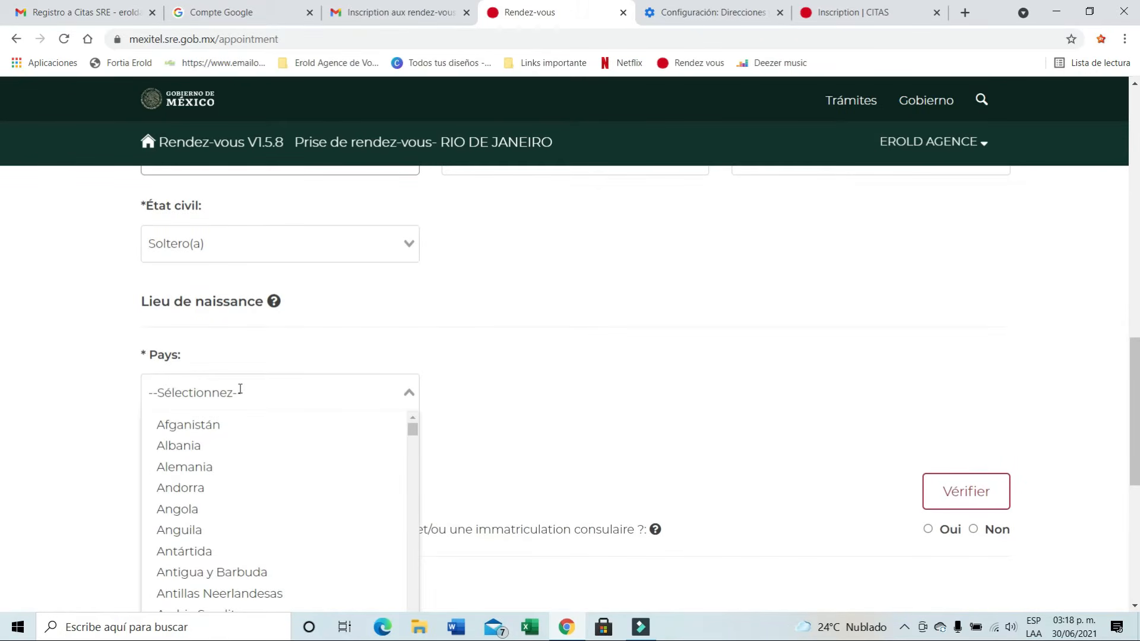
pyautogui.write('hait')
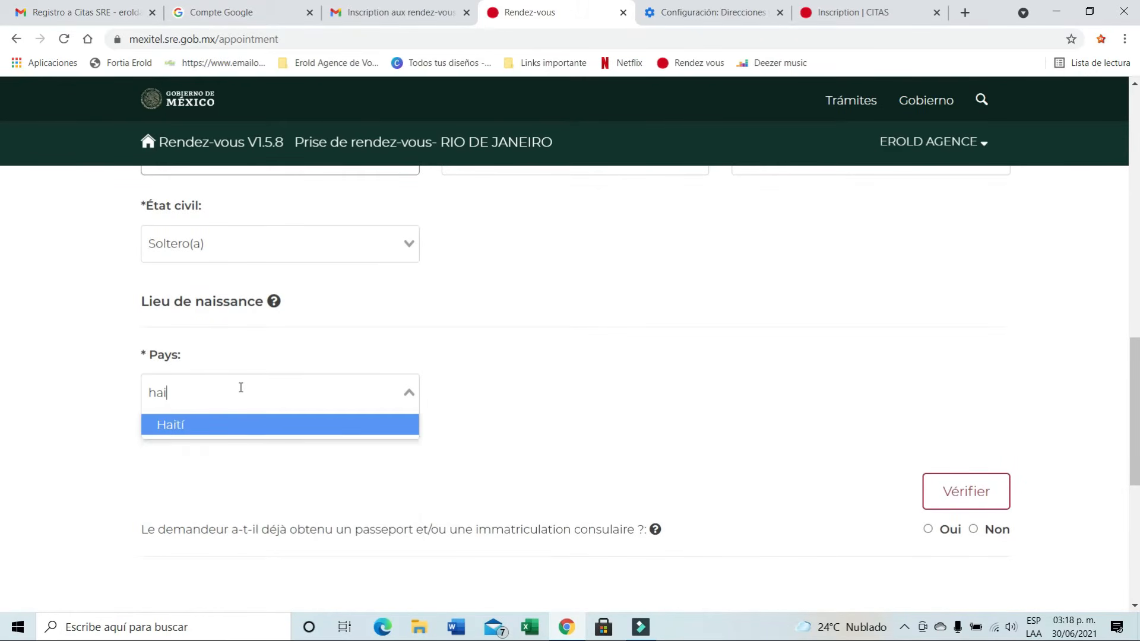
pyautogui.click(240, 428)
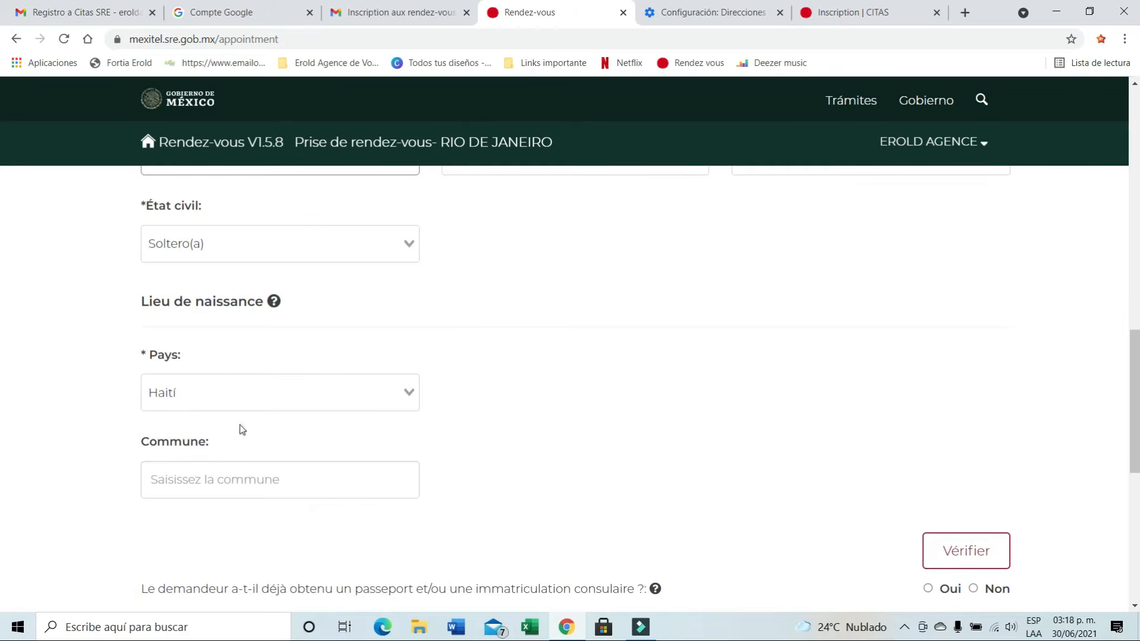
pyautogui.click(244, 482)
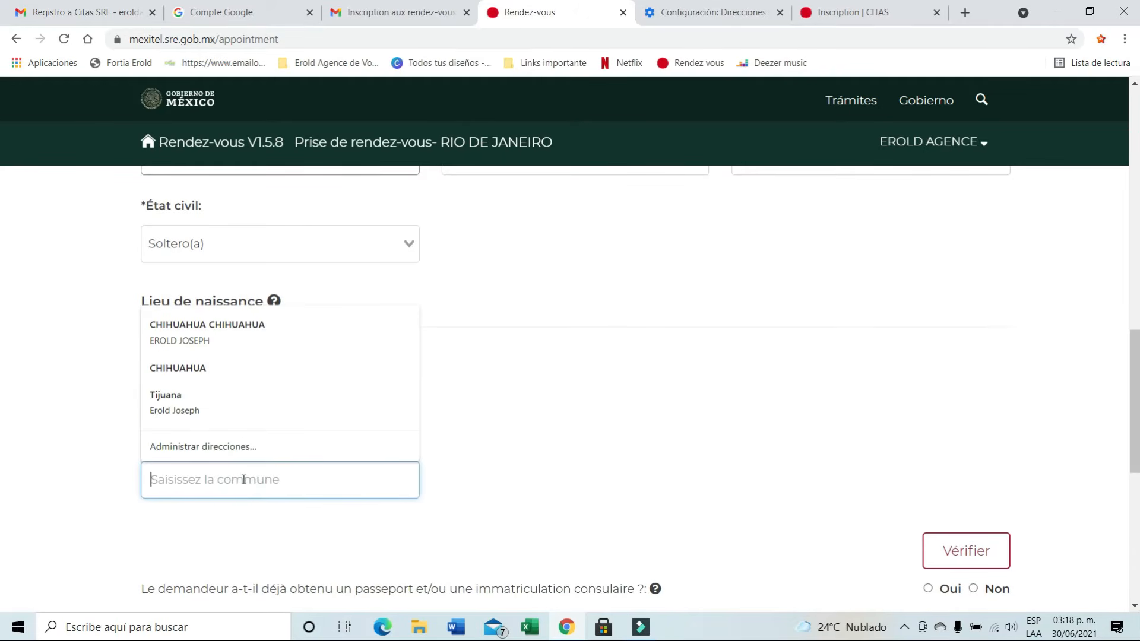
pyautogui.write('DELMAS')
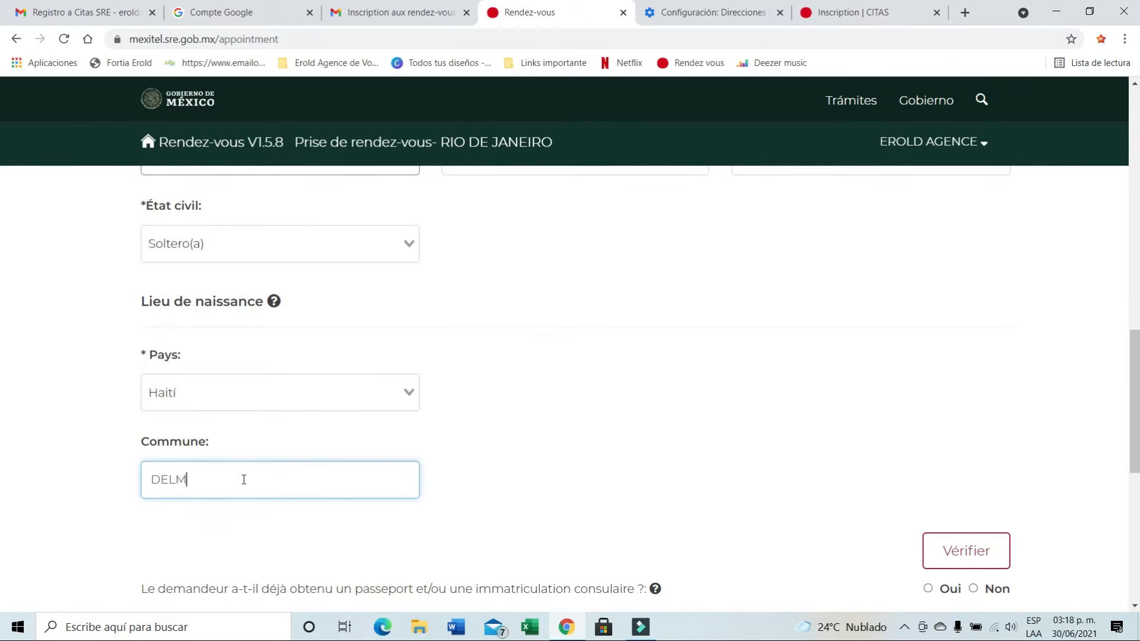
pyautogui.click(426, 429)
pyautogui.scroll(-3, 392, 416)
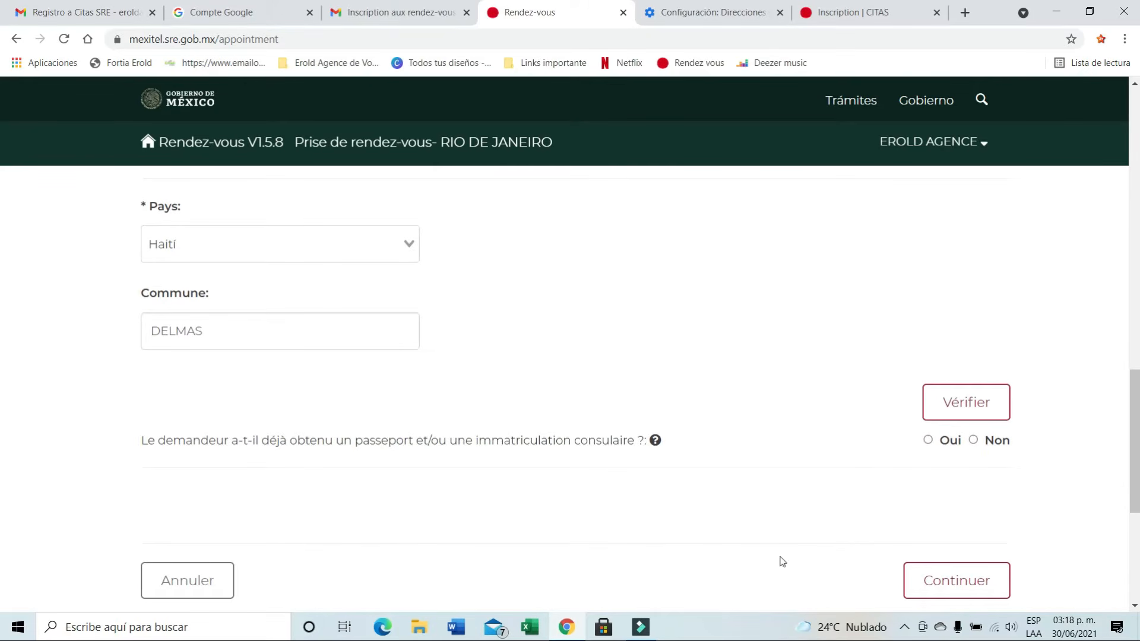
pyautogui.scroll(-1, 882, 481)
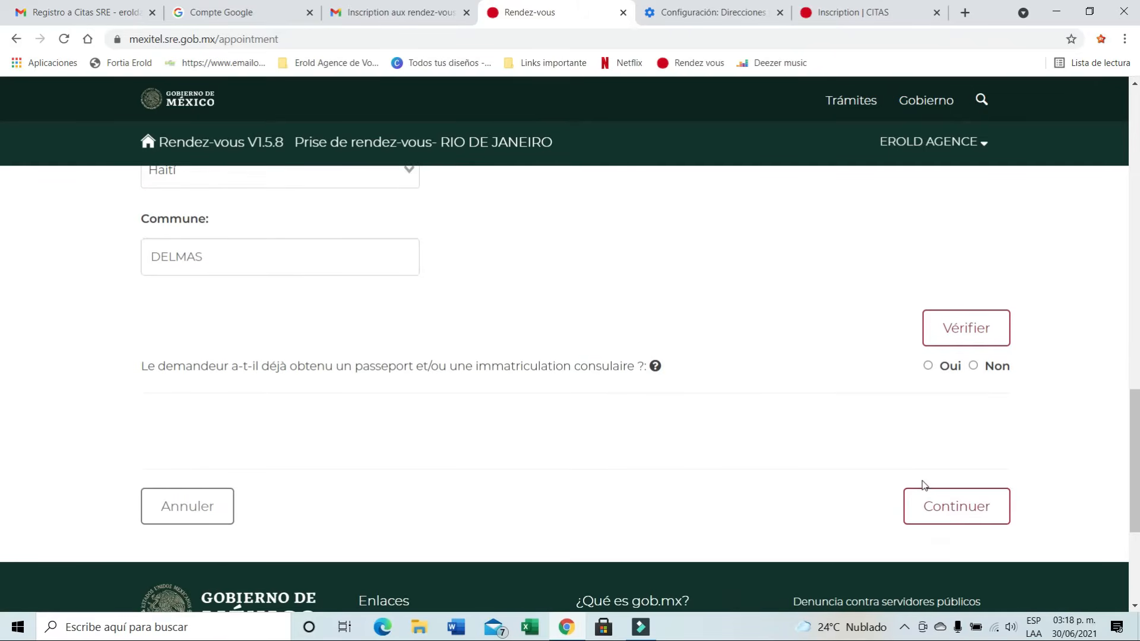
# Submit the applicant details to reach Étape 2 Sélection démarches.
pyautogui.click(967, 517)
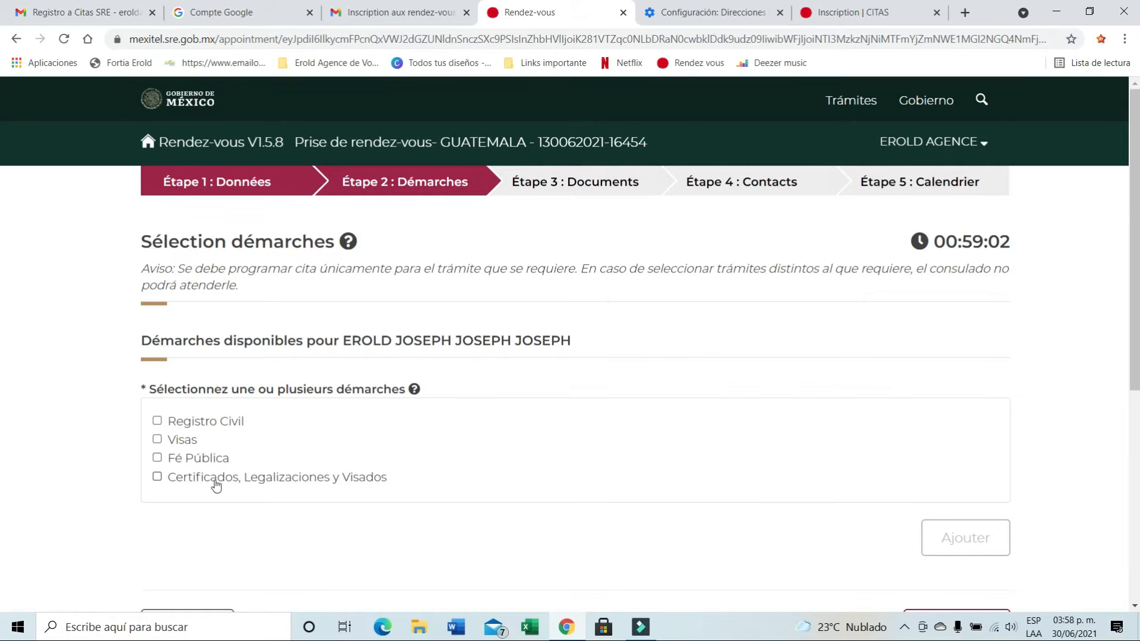
# Tick and add the Certificados, Legalizaciones y Visados procedure.
pyautogui.click(157, 478)
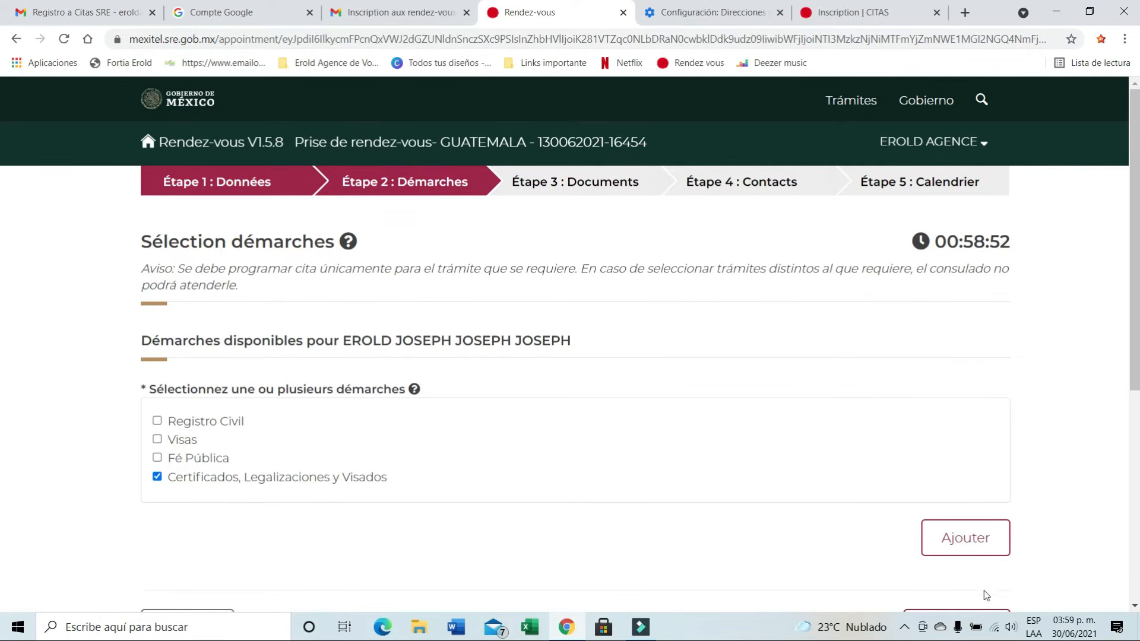
pyautogui.scroll(-1, 979, 585)
pyautogui.scroll(-1, 971, 577)
pyautogui.click(939, 474)
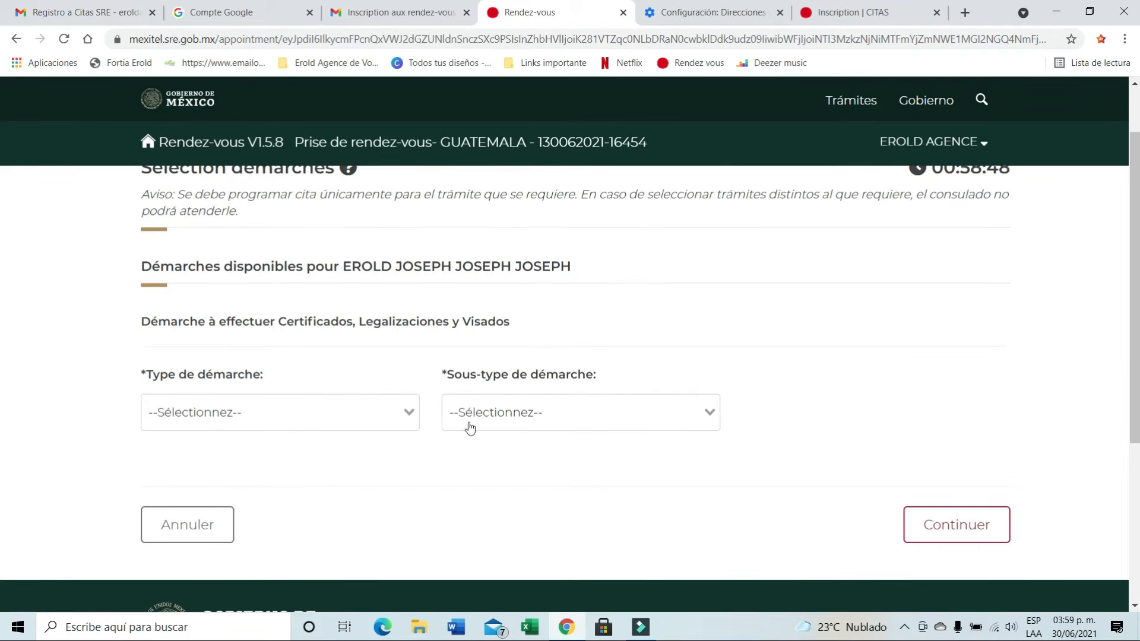
# Choose Legalizaciones with sub-type Legalización de Firmas y/o Sellos, then cancel it.
pyautogui.click(409, 413)
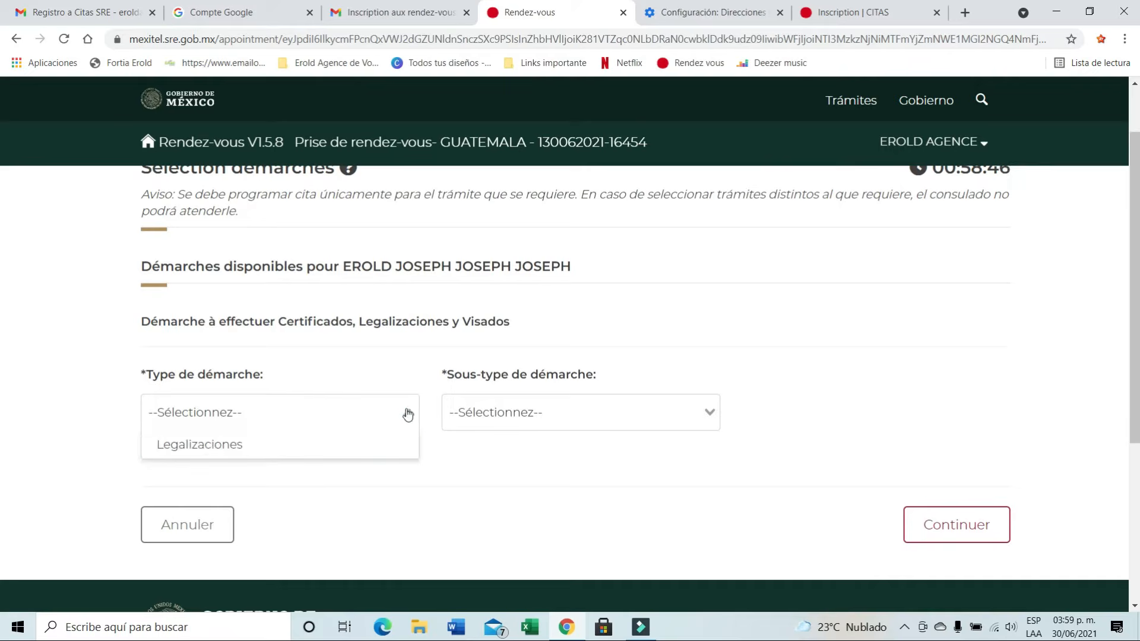
pyautogui.click(359, 446)
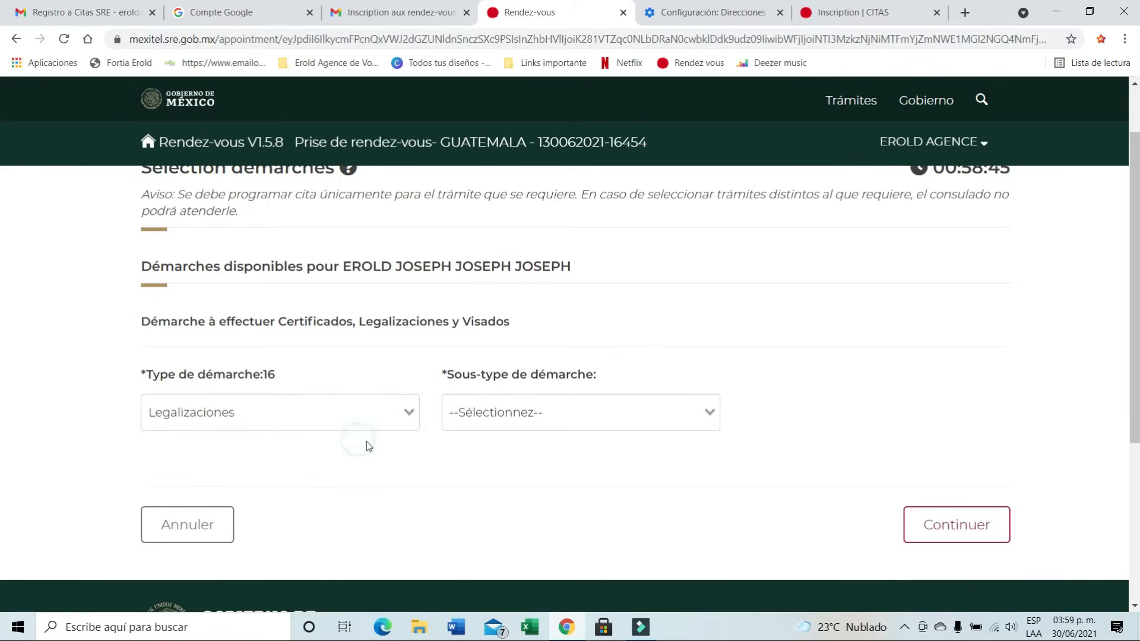
pyautogui.click(700, 414)
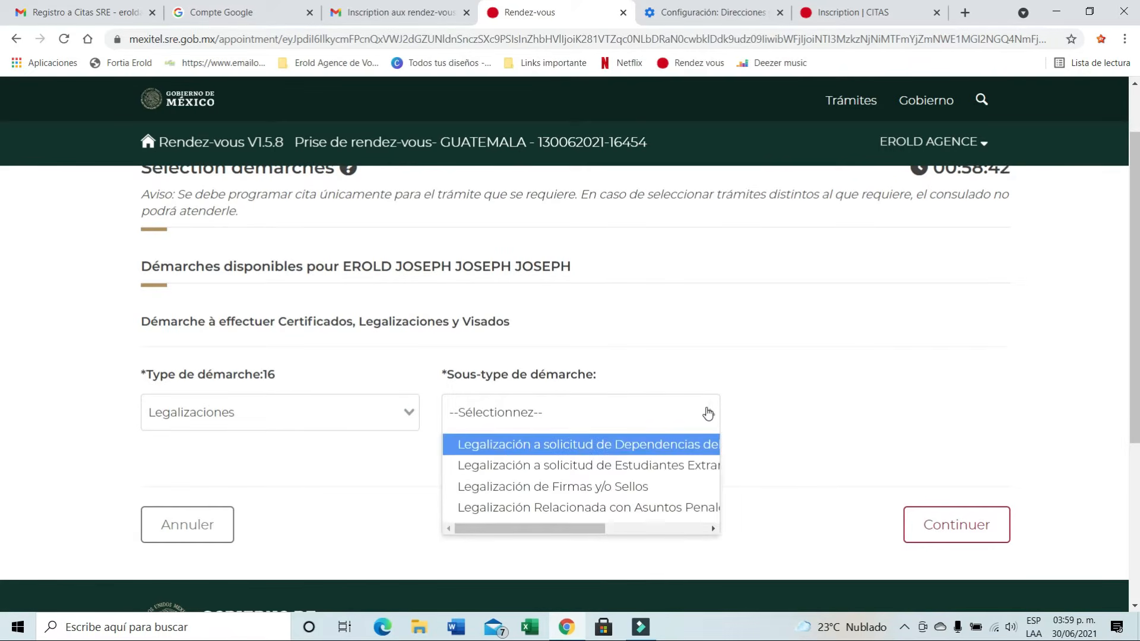
pyautogui.click(666, 485)
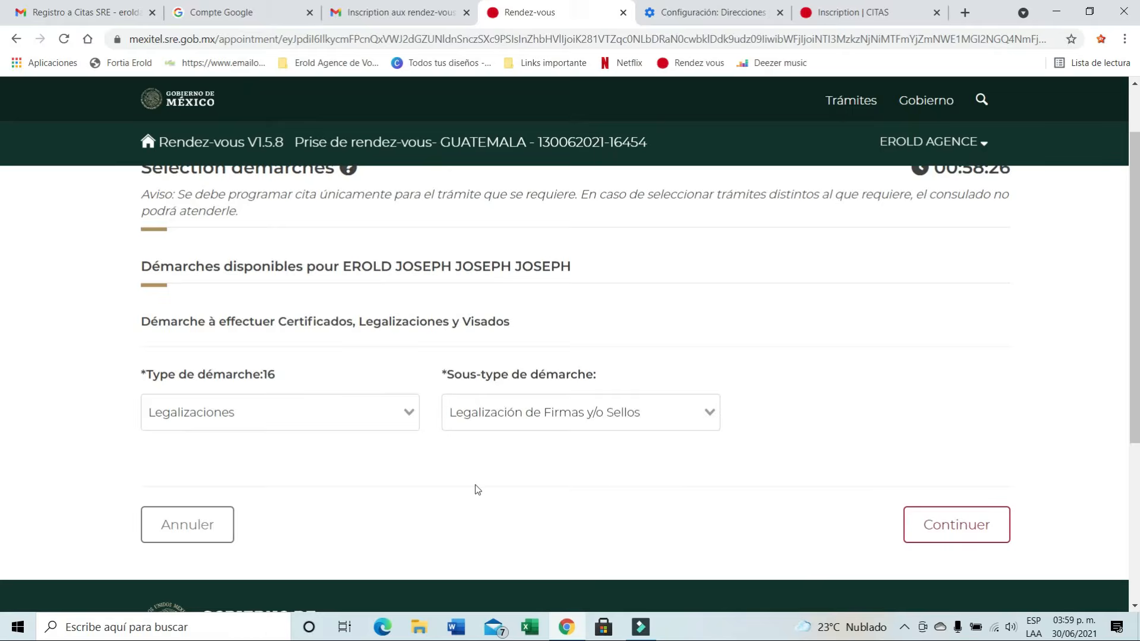
pyautogui.scroll(-2, 461, 488)
pyautogui.scroll(2, 442, 479)
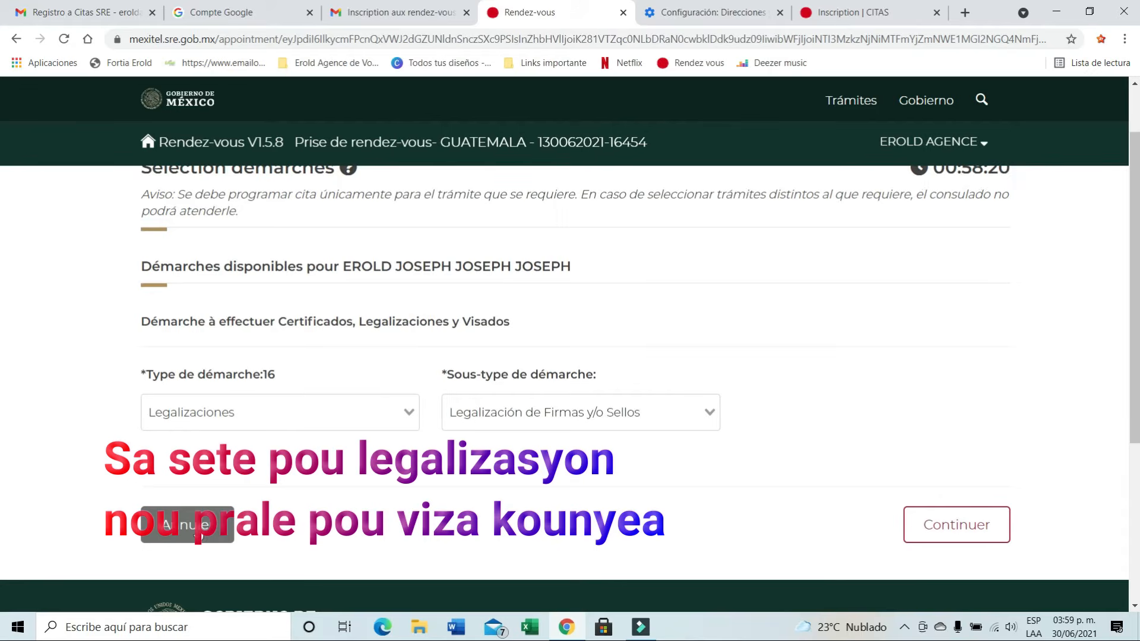
pyautogui.click(187, 525)
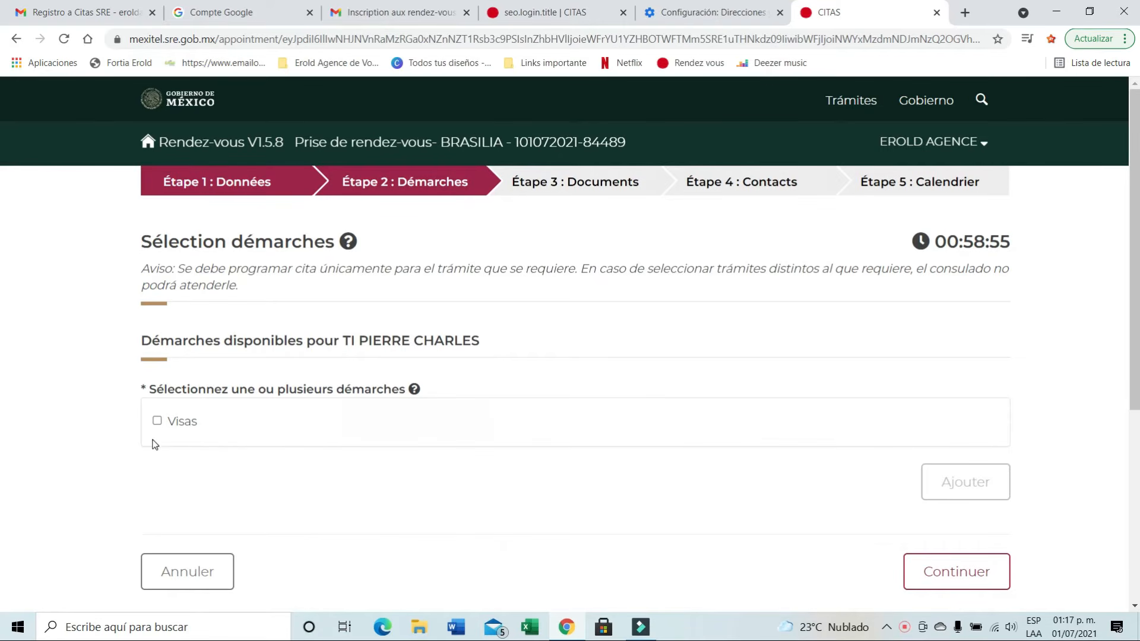
# Tick Visas and add it as the appointment's procedure.
pyautogui.click(157, 421)
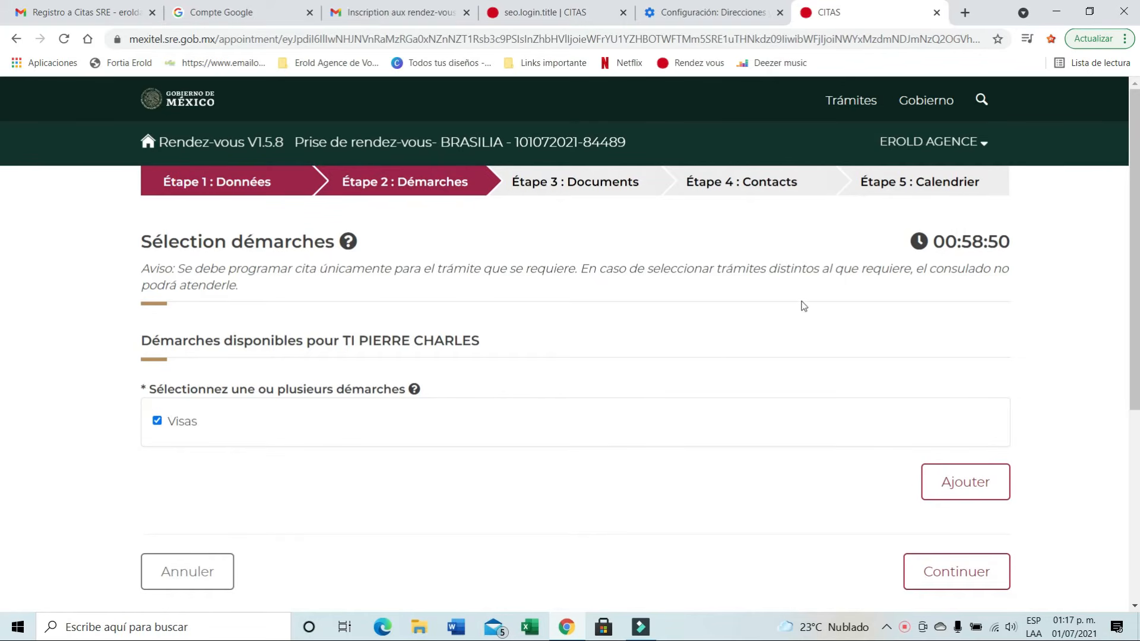
pyautogui.click(944, 480)
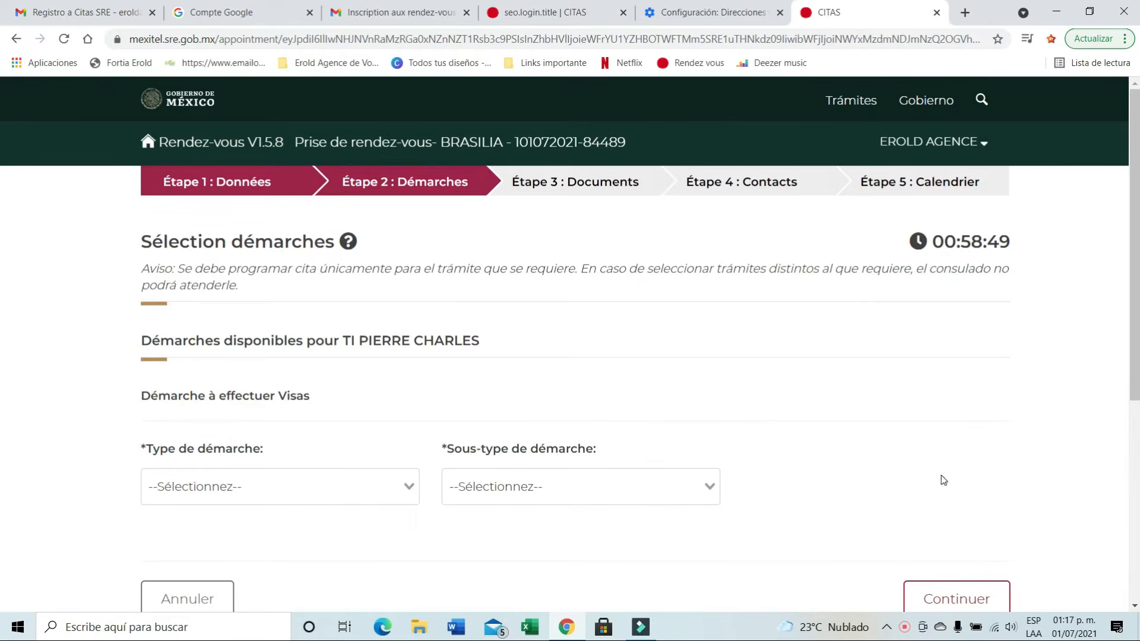
pyautogui.scroll(-1, 688, 448)
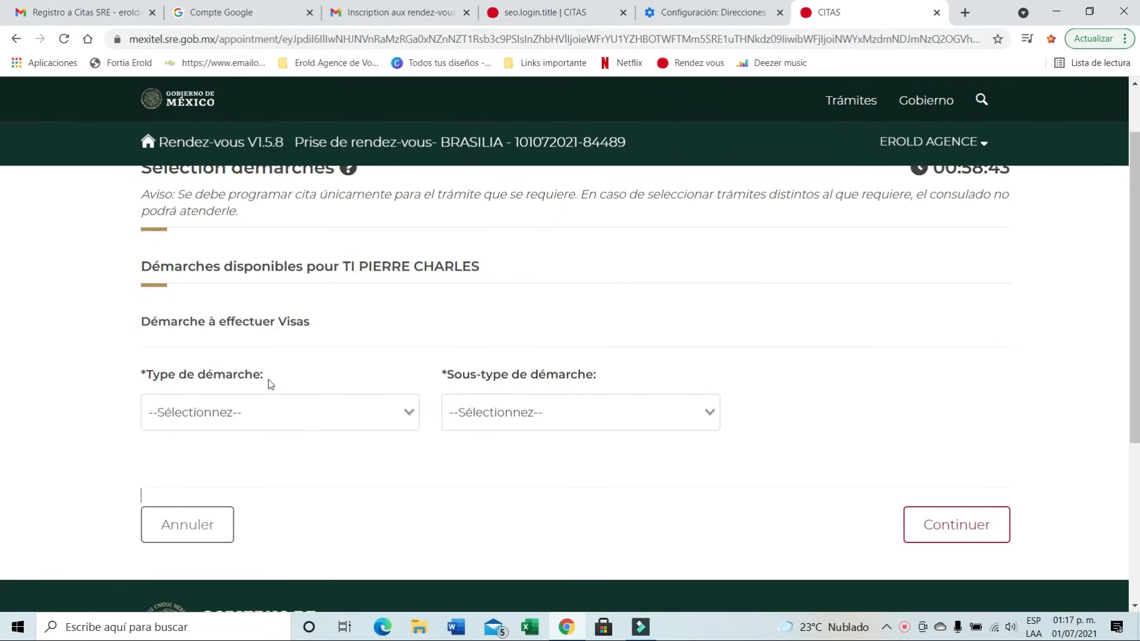
pyautogui.click(205, 419)
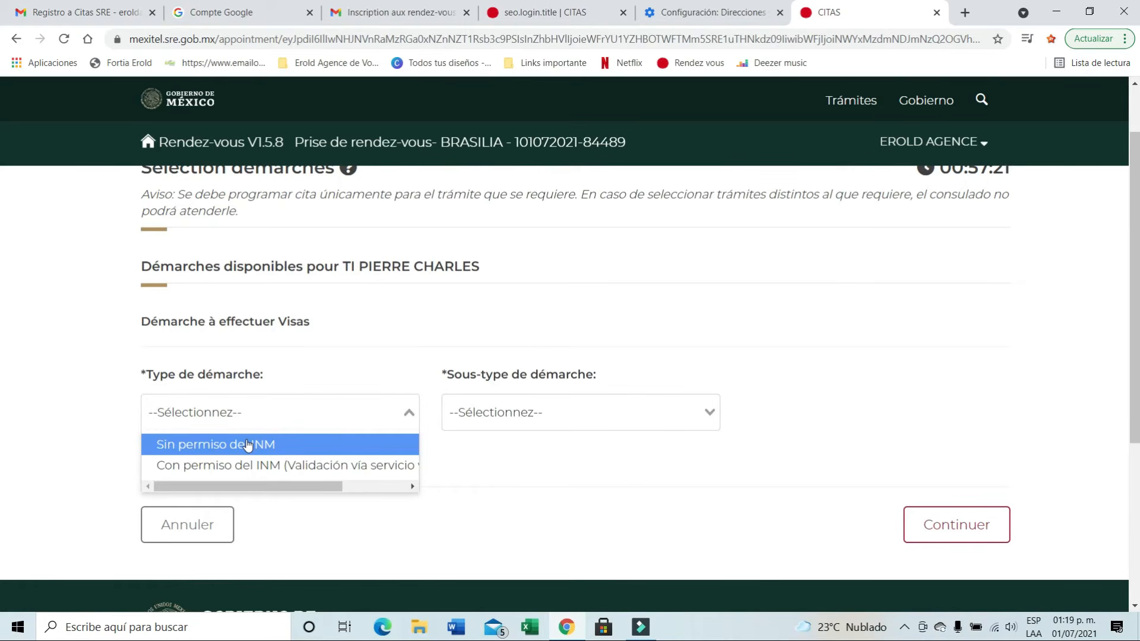
# Set visa type Sin permiso del INM, sub-type Visitante sin permiso para realizar actividades remuneradas, and continue.
pyautogui.click(248, 446)
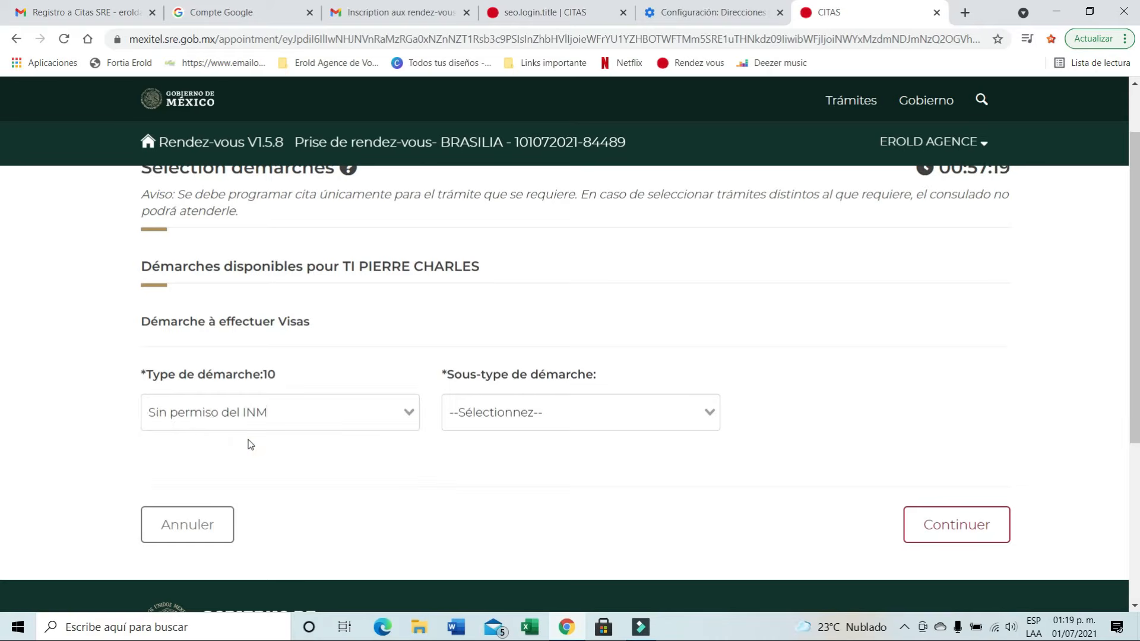
pyautogui.click(538, 420)
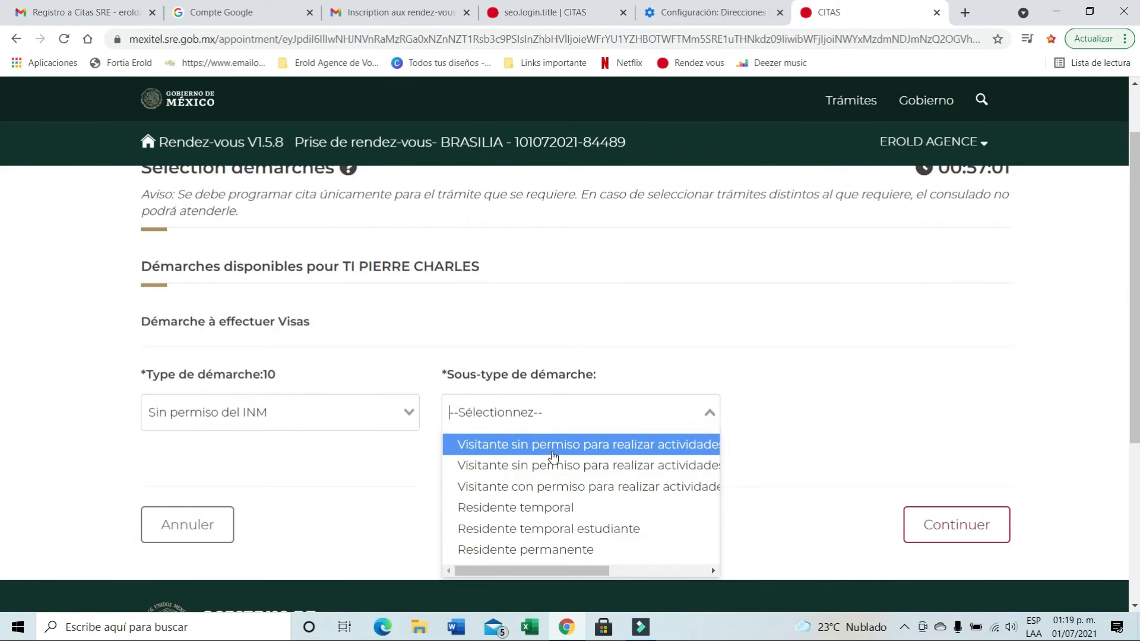
pyautogui.click(552, 448)
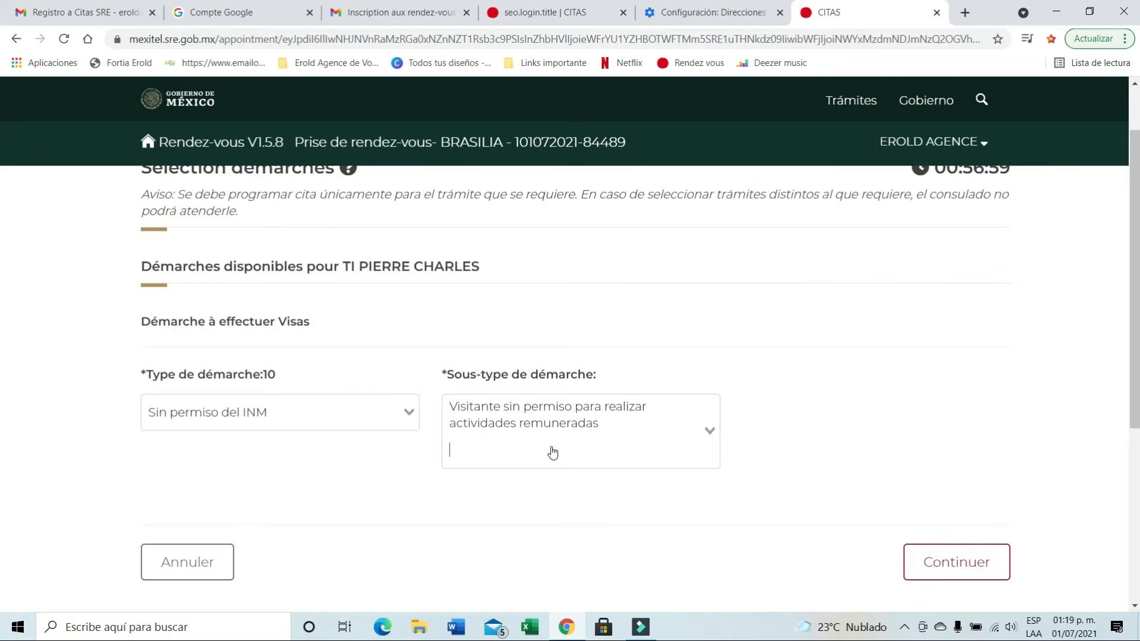
pyautogui.scroll(-2, 552, 453)
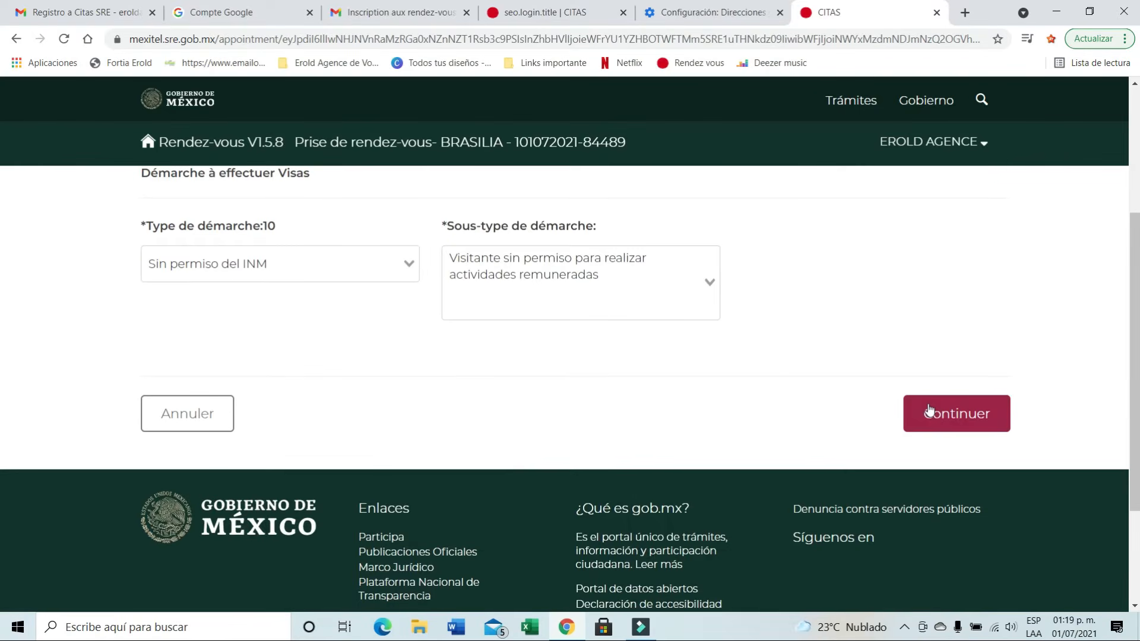
pyautogui.click(929, 411)
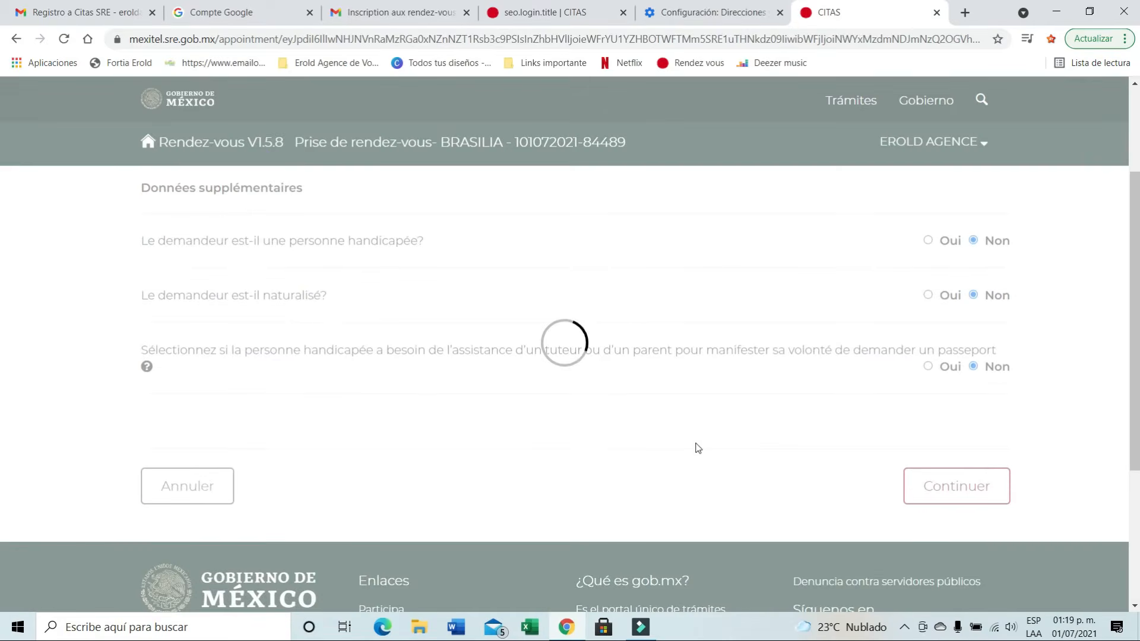
# Leave the Données supplémentaires answers on Non and continue to Étape 4 Contacts.
pyautogui.scroll(2, 689, 445)
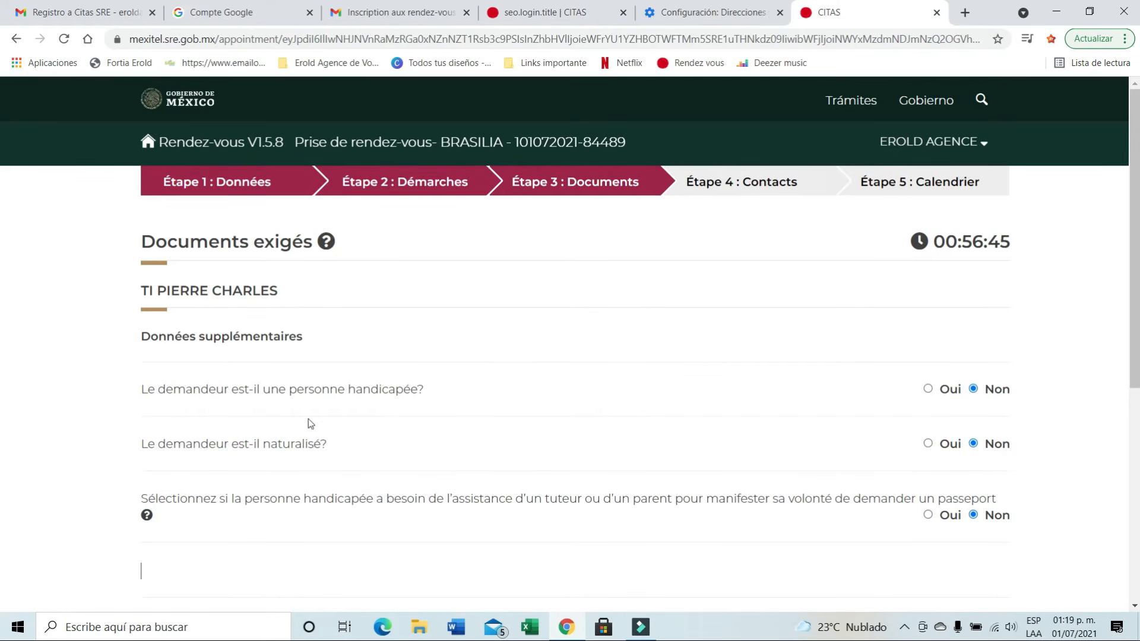
pyautogui.scroll(-5, 659, 396)
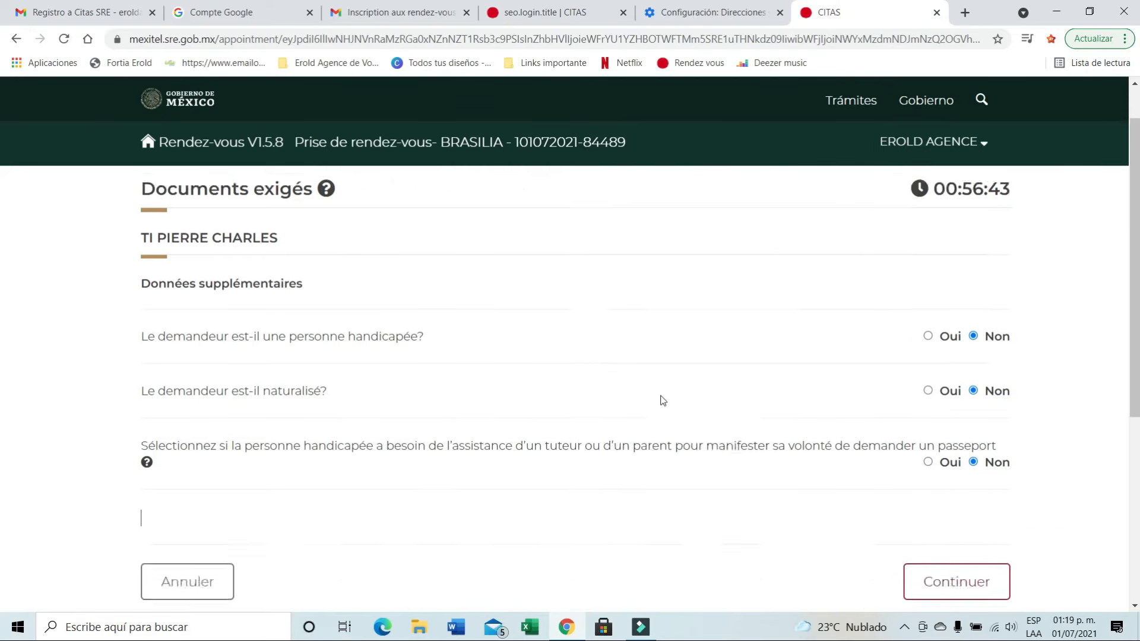
pyautogui.scroll(3, 716, 391)
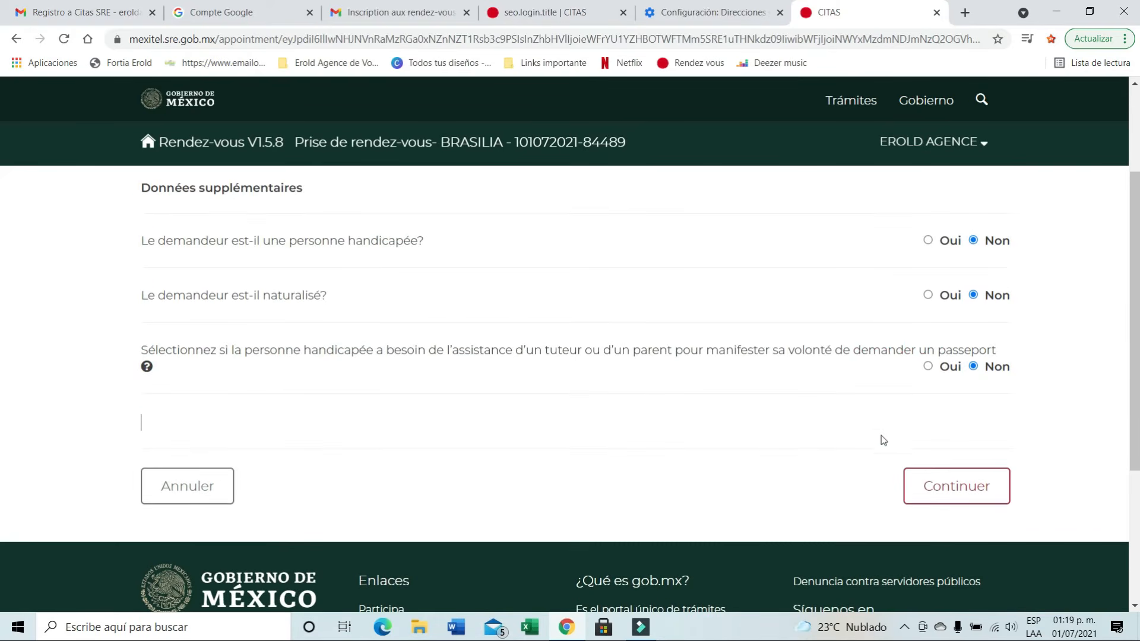
pyautogui.click(934, 485)
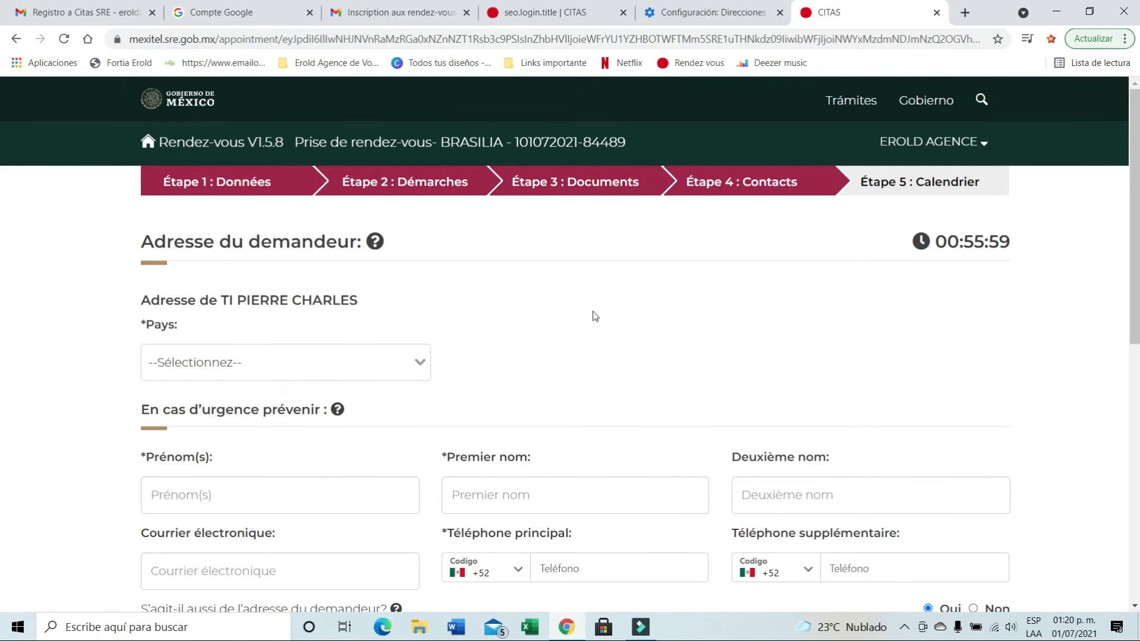
# Set the applicant's address country to Haití.
pyautogui.click(268, 362)
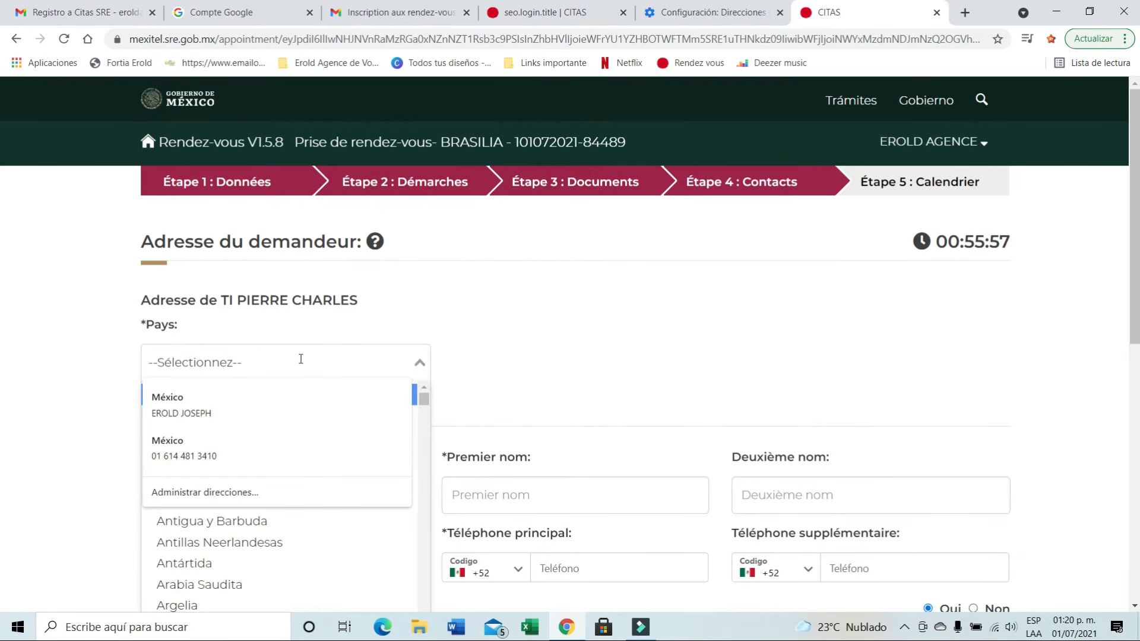
pyautogui.click(468, 323)
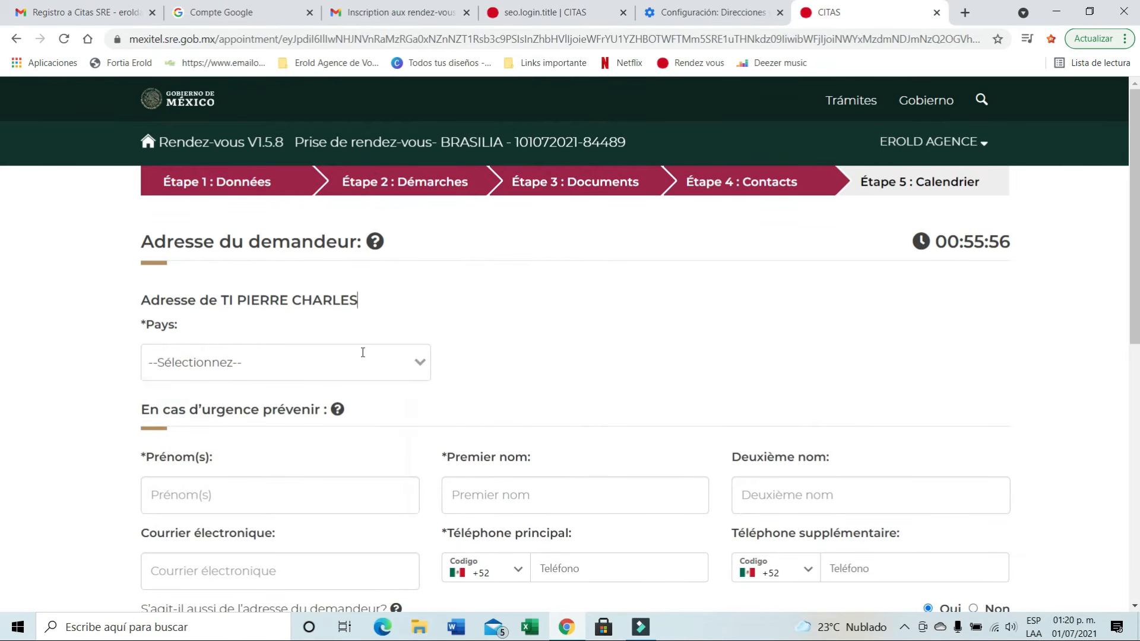
pyautogui.click(425, 362)
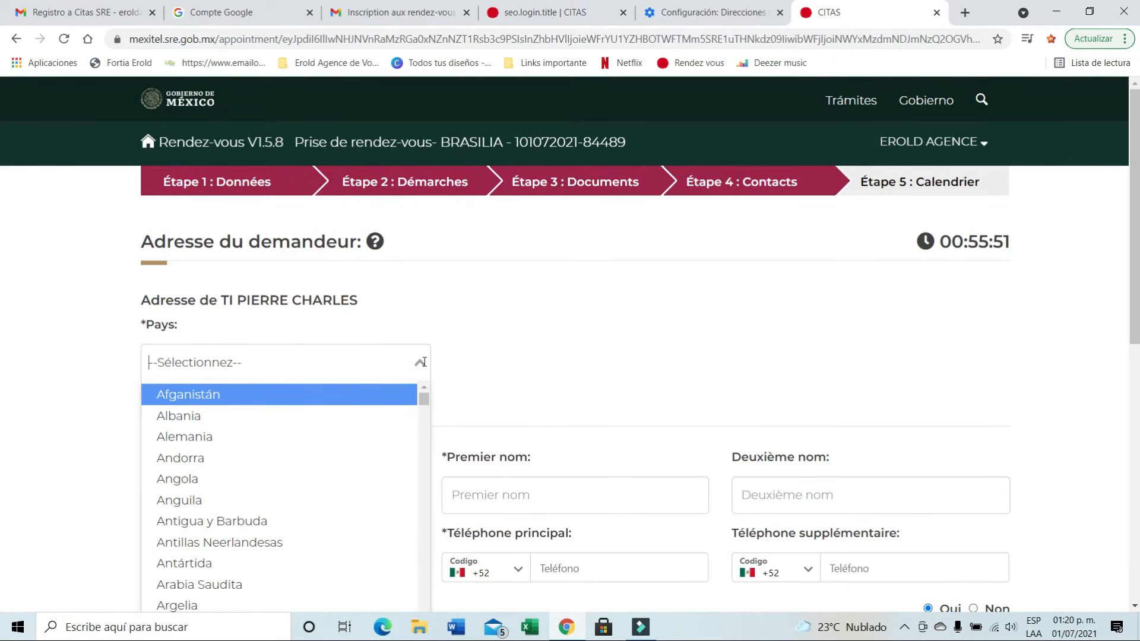
pyautogui.write('br')
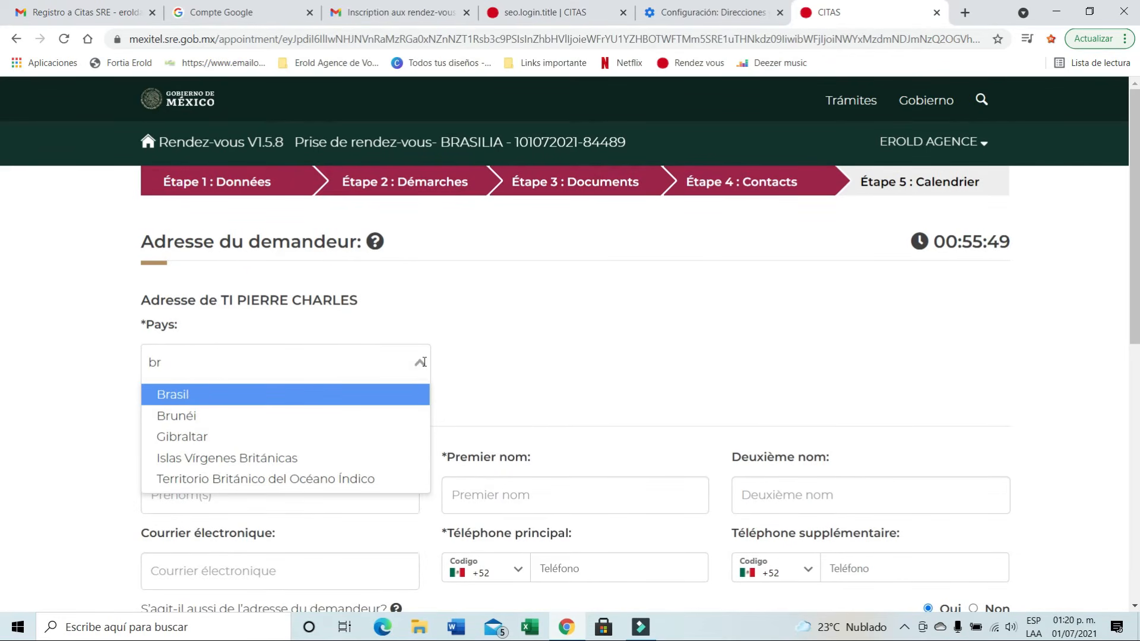
pyautogui.click(409, 395)
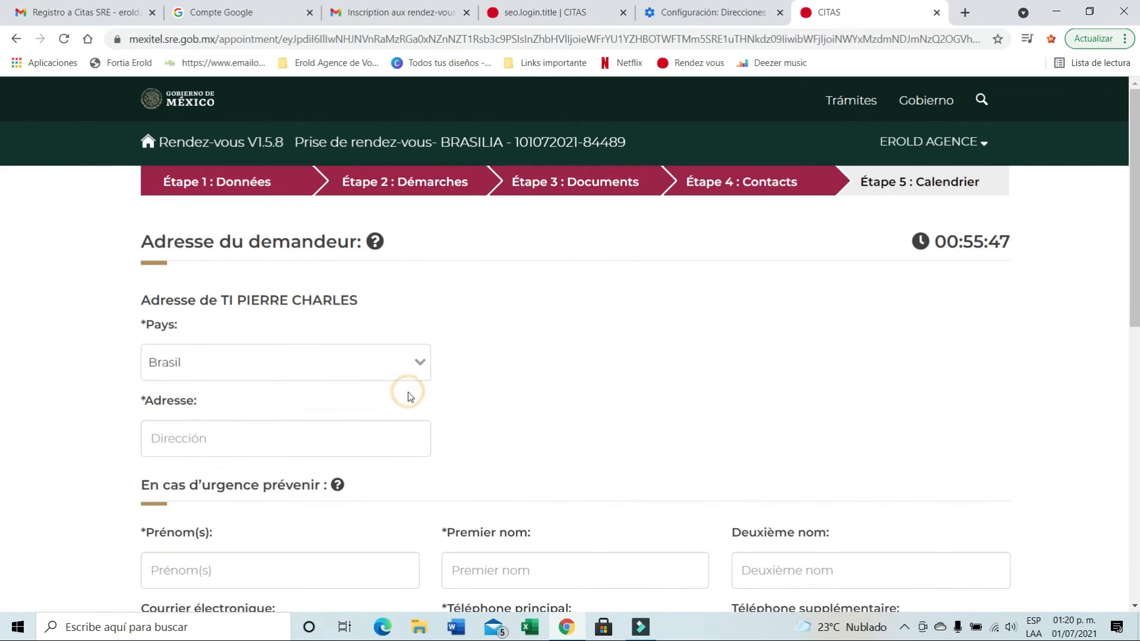
pyautogui.click(419, 362)
pyautogui.write('h')
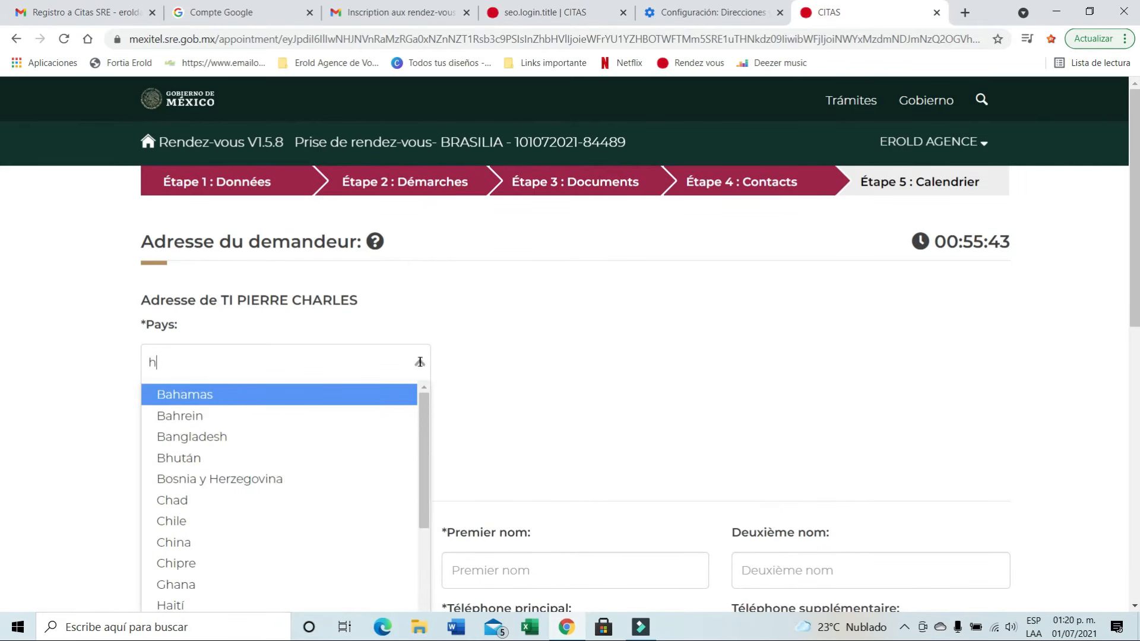
pyautogui.write('aiti')
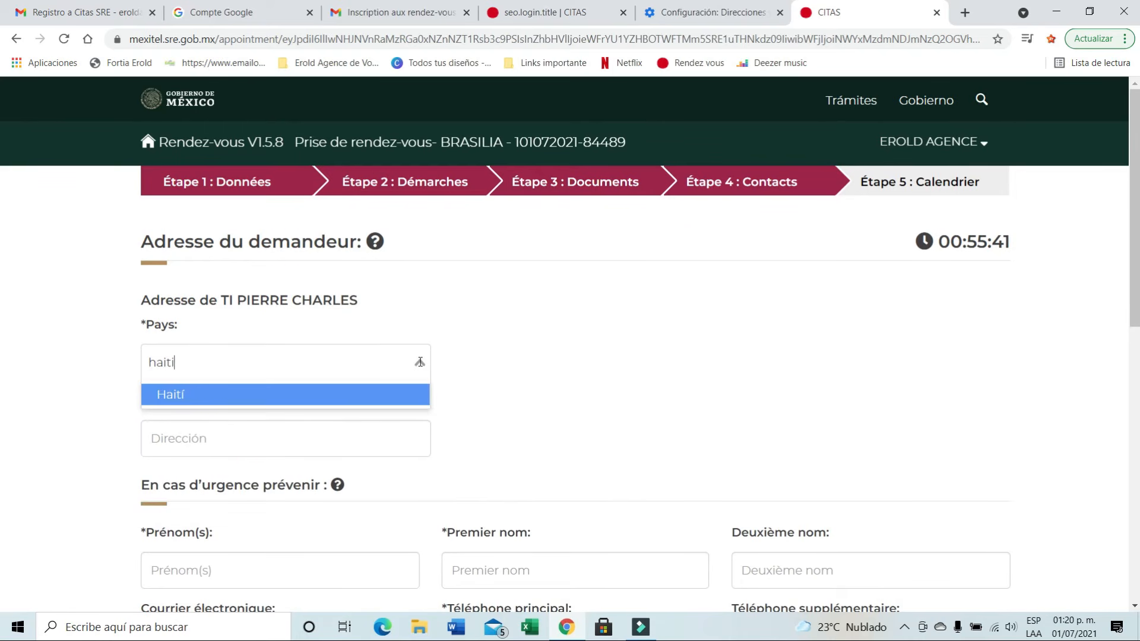
pyautogui.click(419, 396)
# Enter the applicant's street address.
pyautogui.click(396, 439)
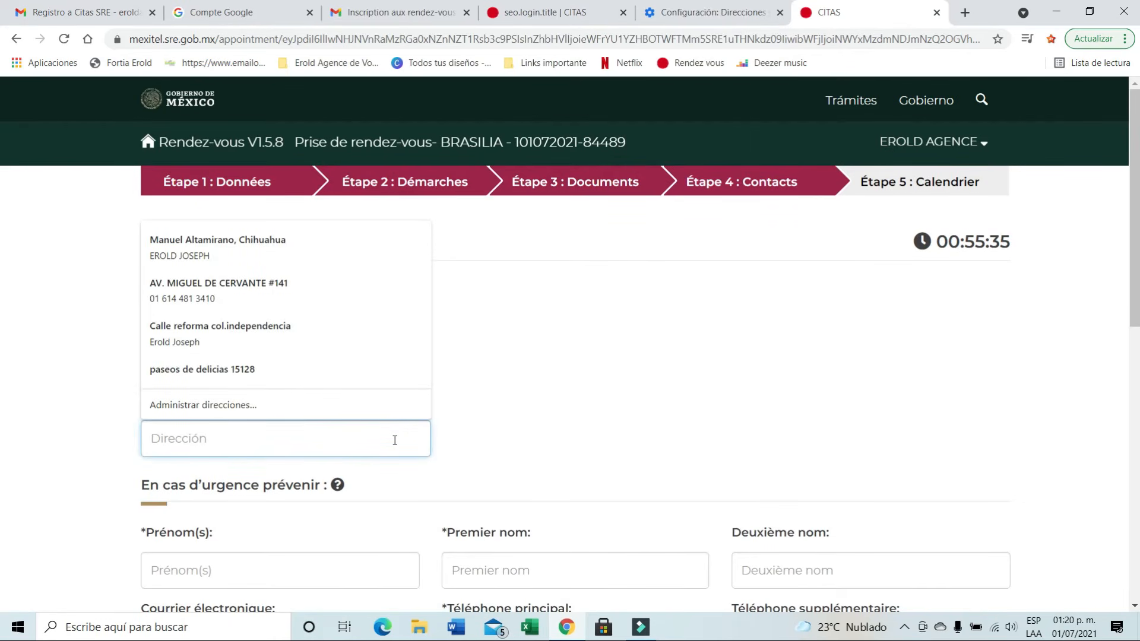
pyautogui.write('5')
pyautogui.press('BackSpace')
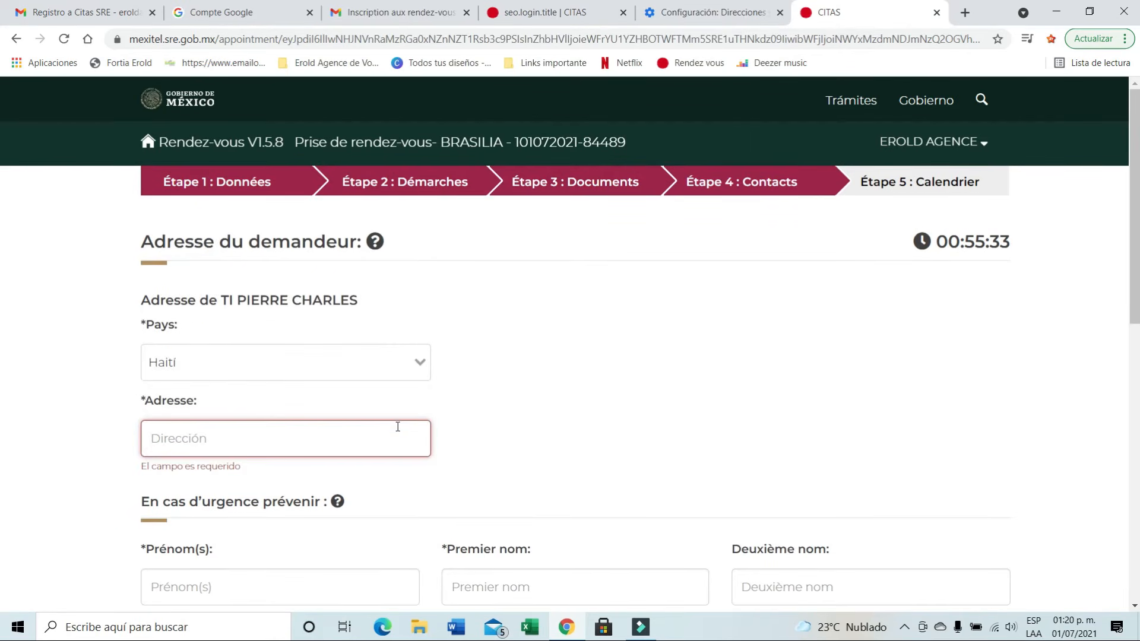
pyautogui.write('DELMA')
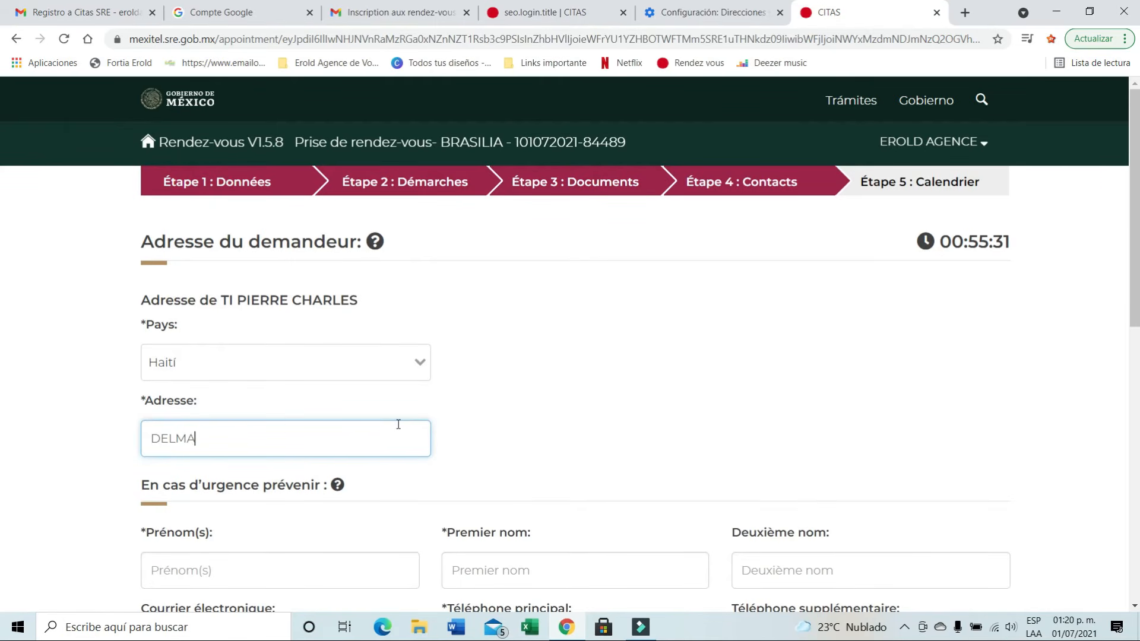
pyautogui.write('S')
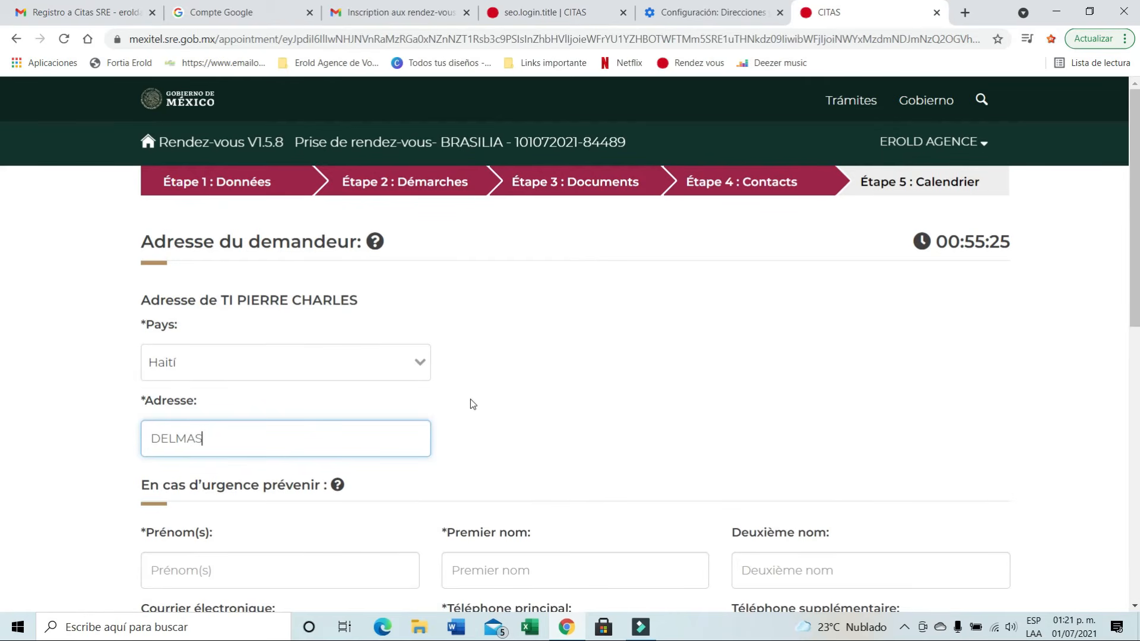
pyautogui.scroll(-1, 470, 399)
pyautogui.click(434, 398)
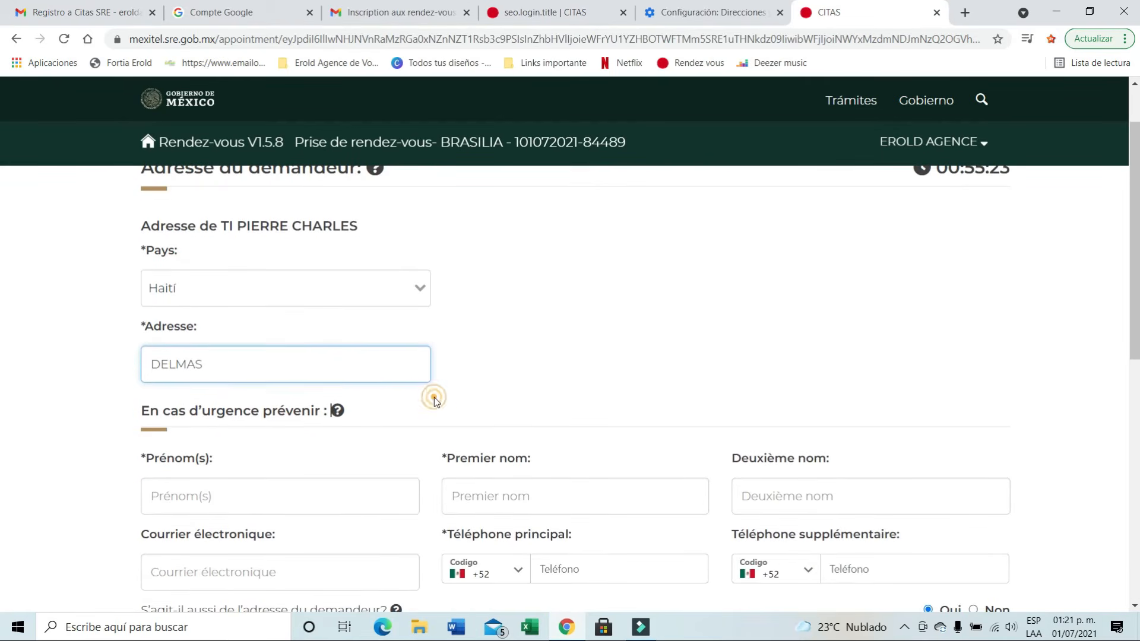
pyautogui.scroll(-1, 333, 410)
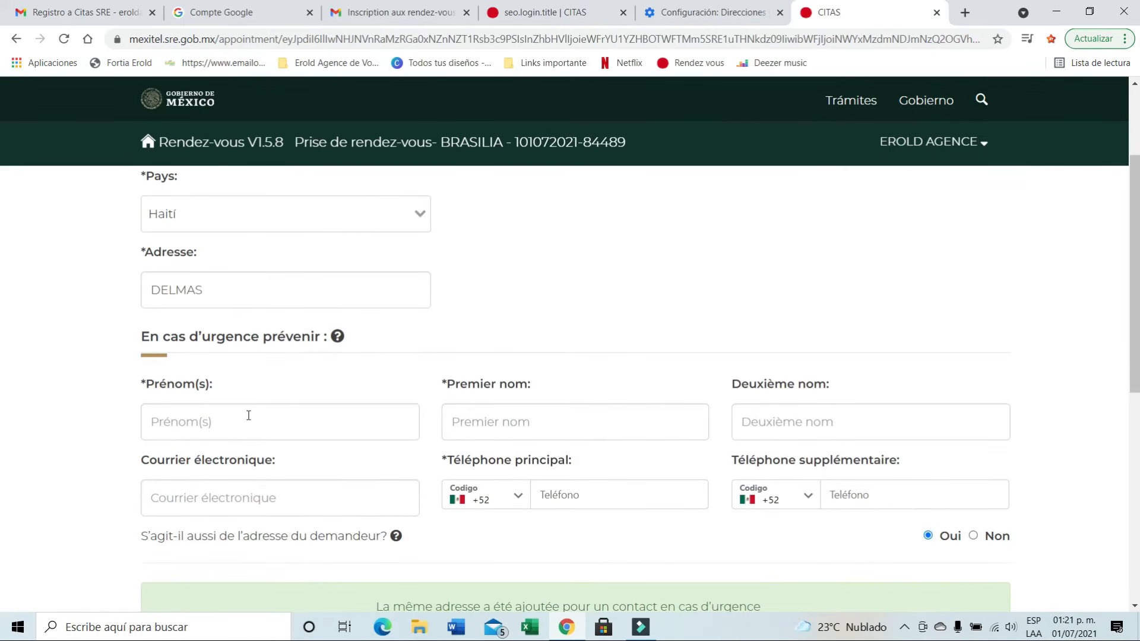
# Enter the emergency contact's first name and last name.
pyautogui.click(249, 420)
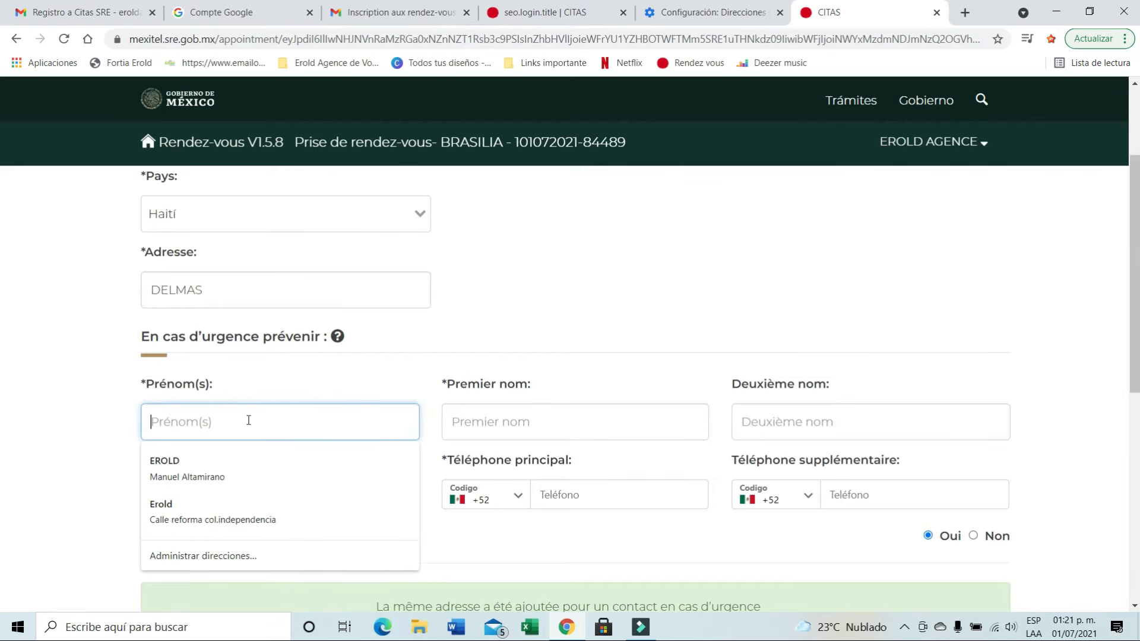
pyautogui.press('Tab')
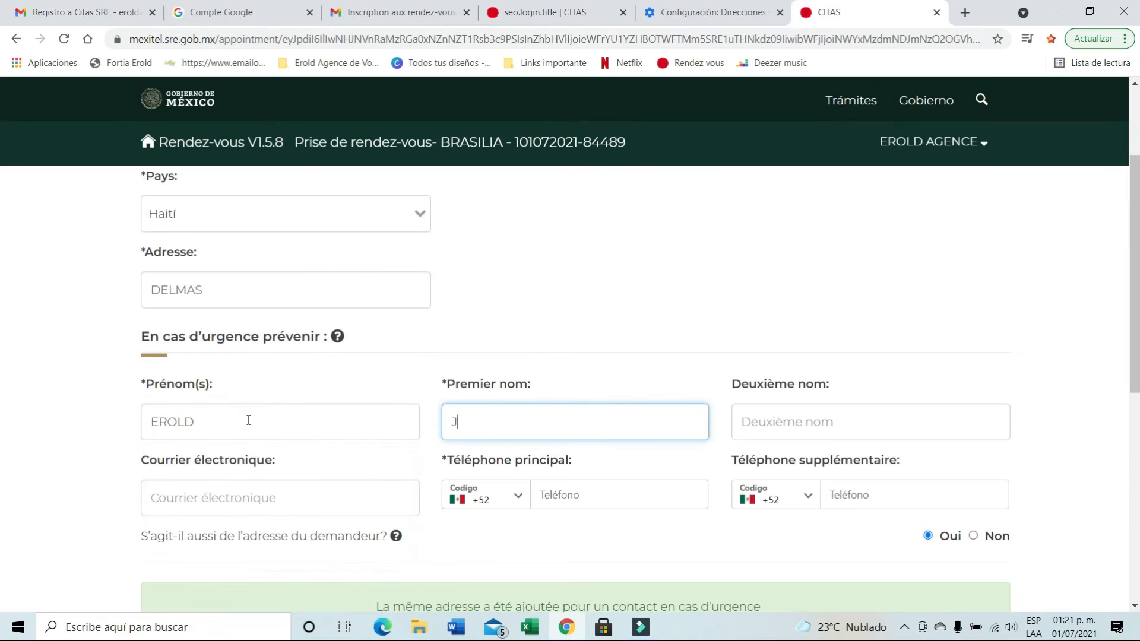
pyautogui.press('BackSpace')
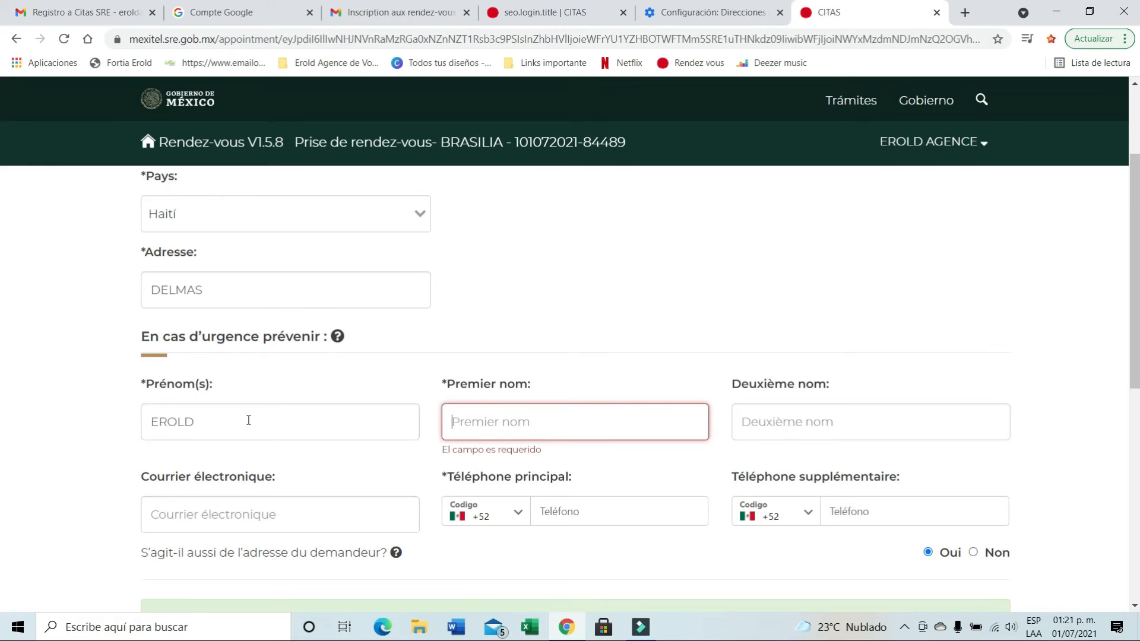
pyautogui.click(508, 423)
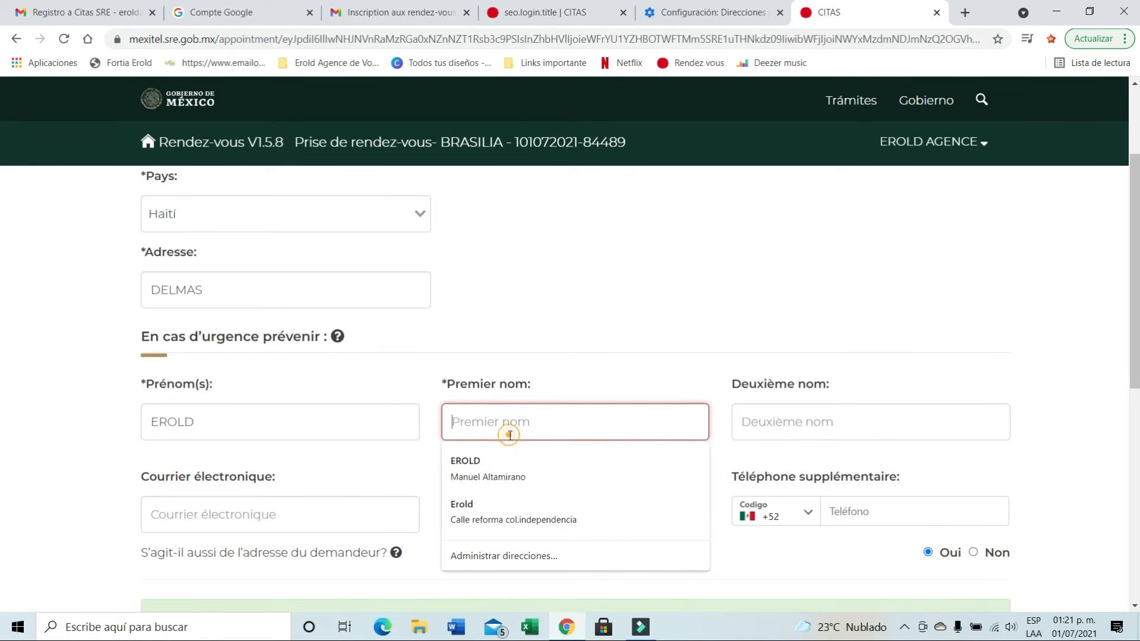
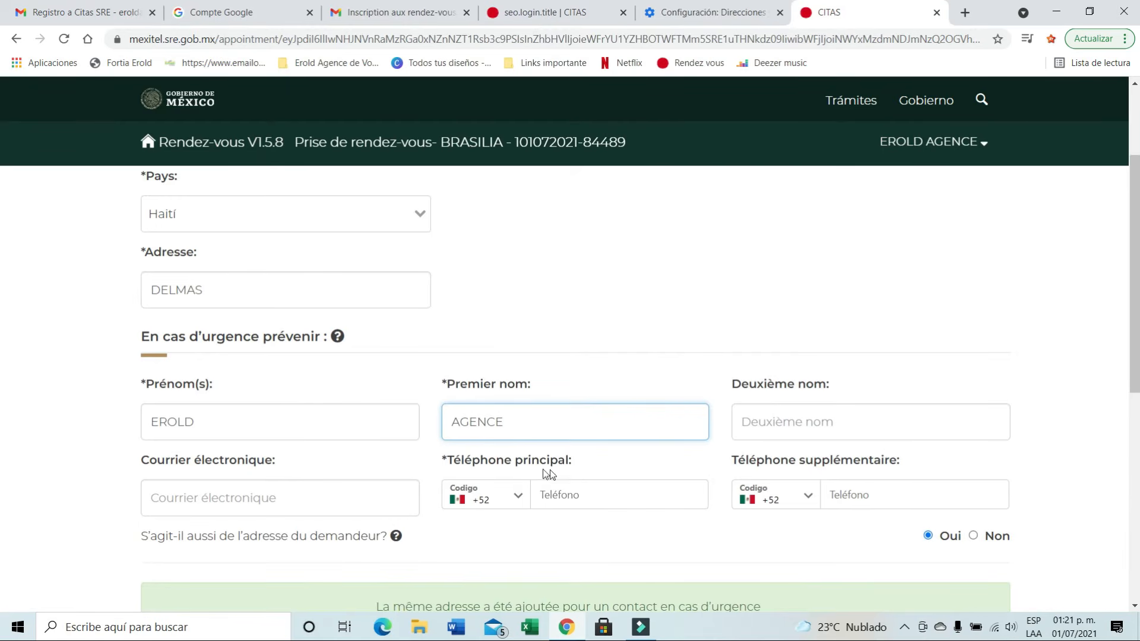
# Enter the emergency contact's e-mail address.
pyautogui.scroll(-1, 307, 492)
pyautogui.click(243, 423)
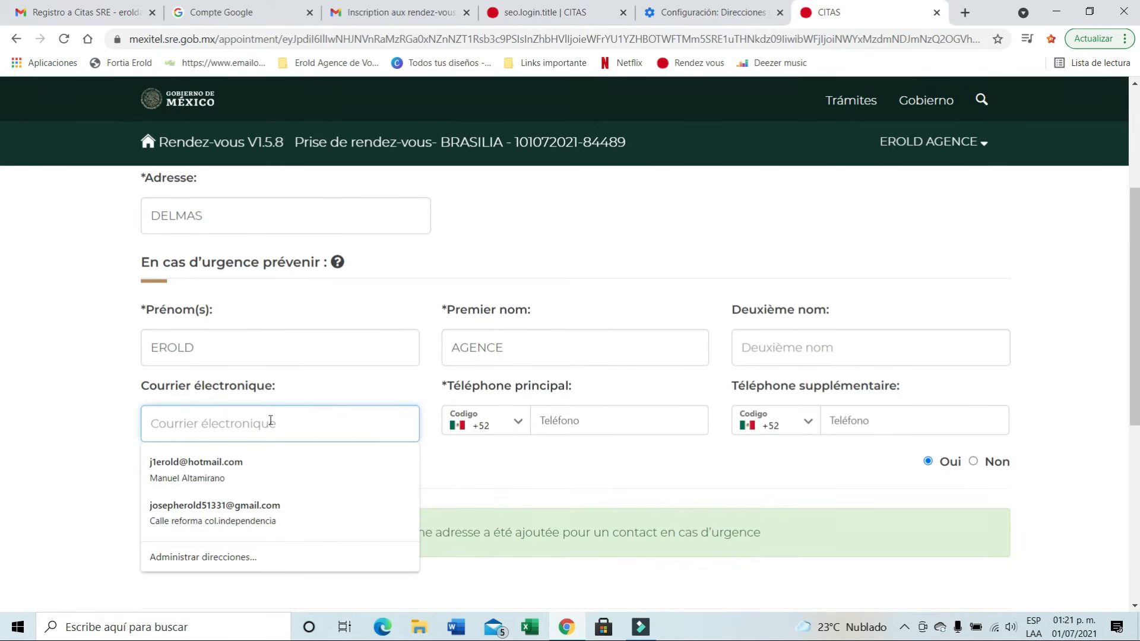
pyautogui.write('J')
pyautogui.press('BackSpace')
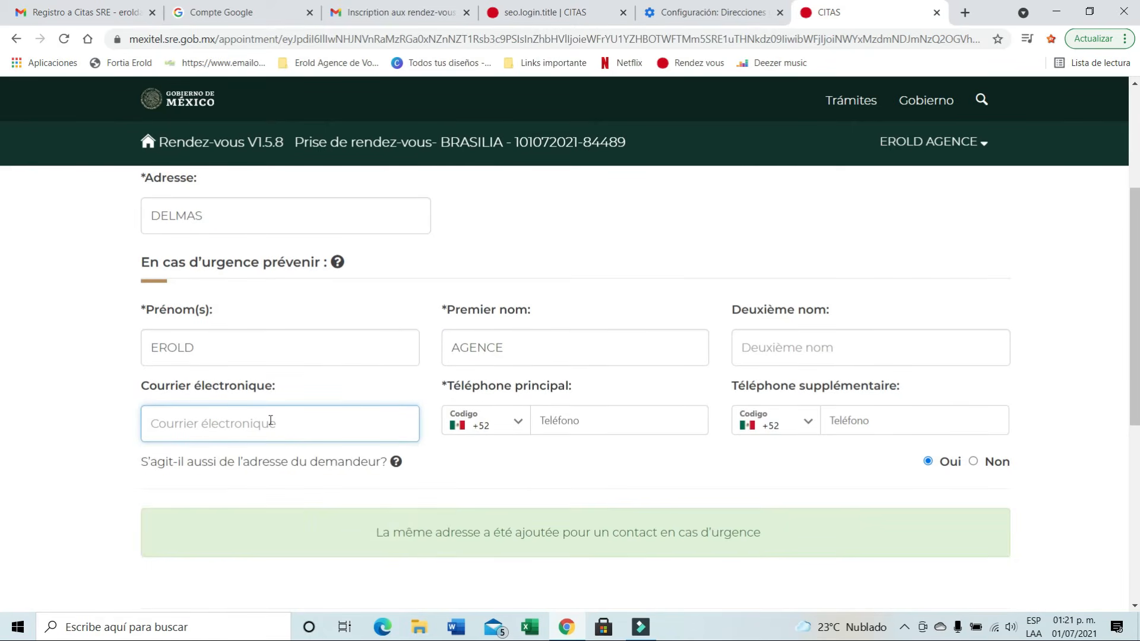
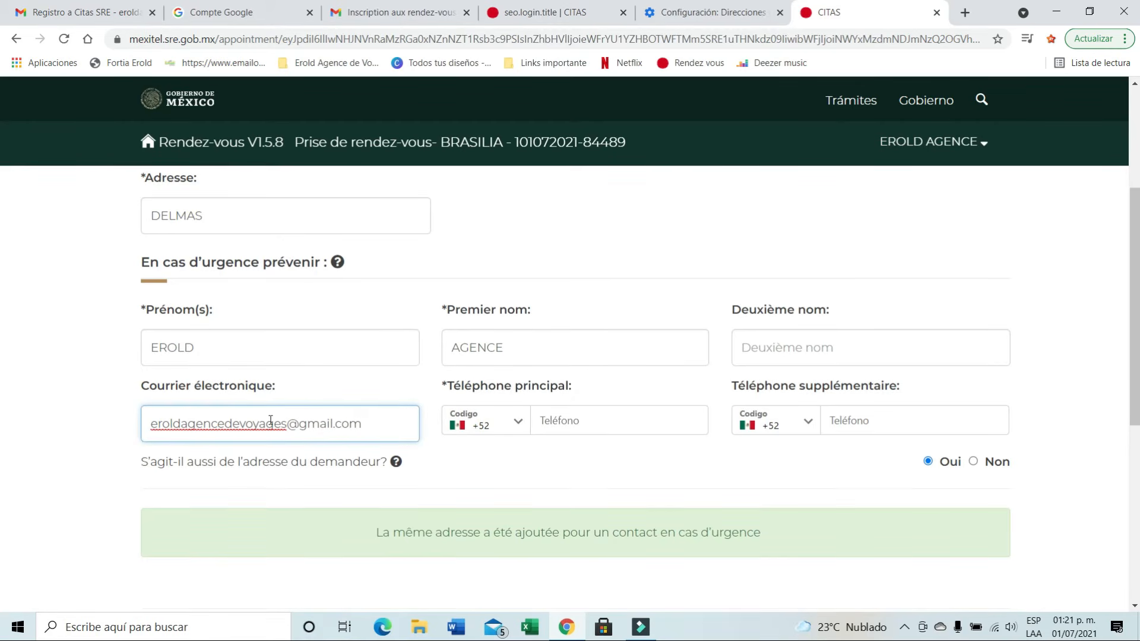
pyautogui.click(584, 448)
pyautogui.click(597, 422)
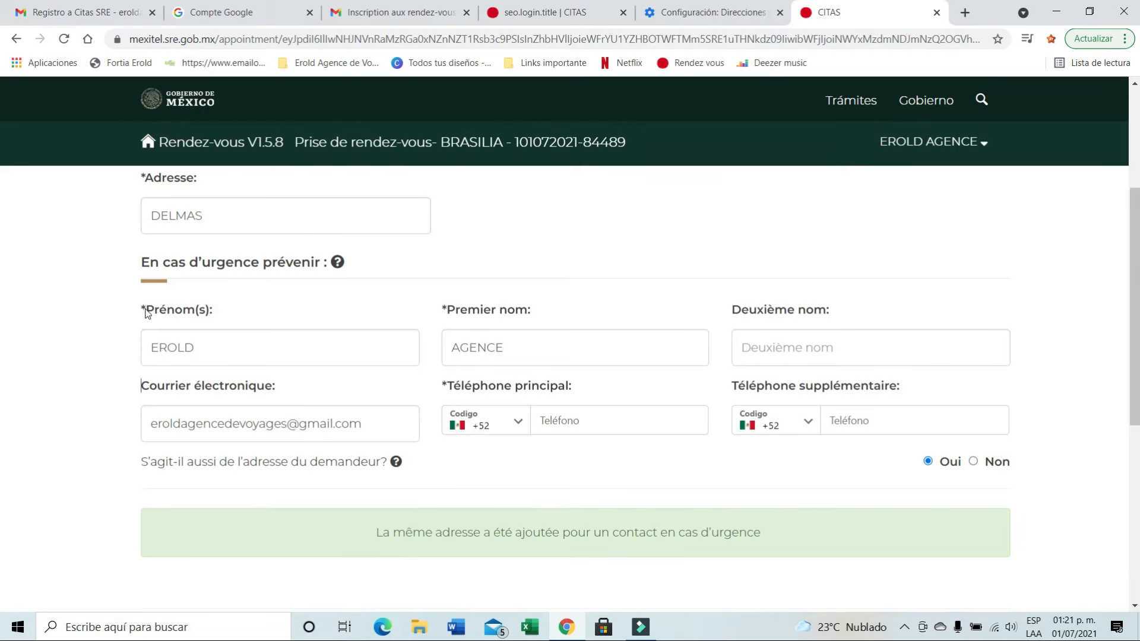
# Autofill the main phone from a saved number and clear the second surname.
pyautogui.click(584, 422)
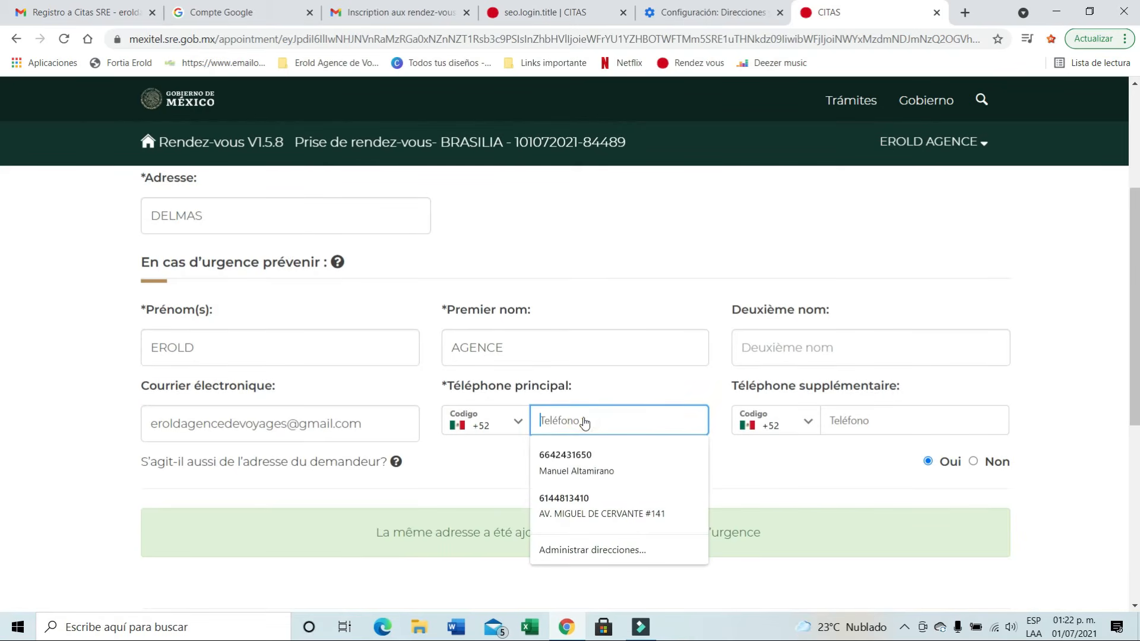
pyautogui.click(577, 460)
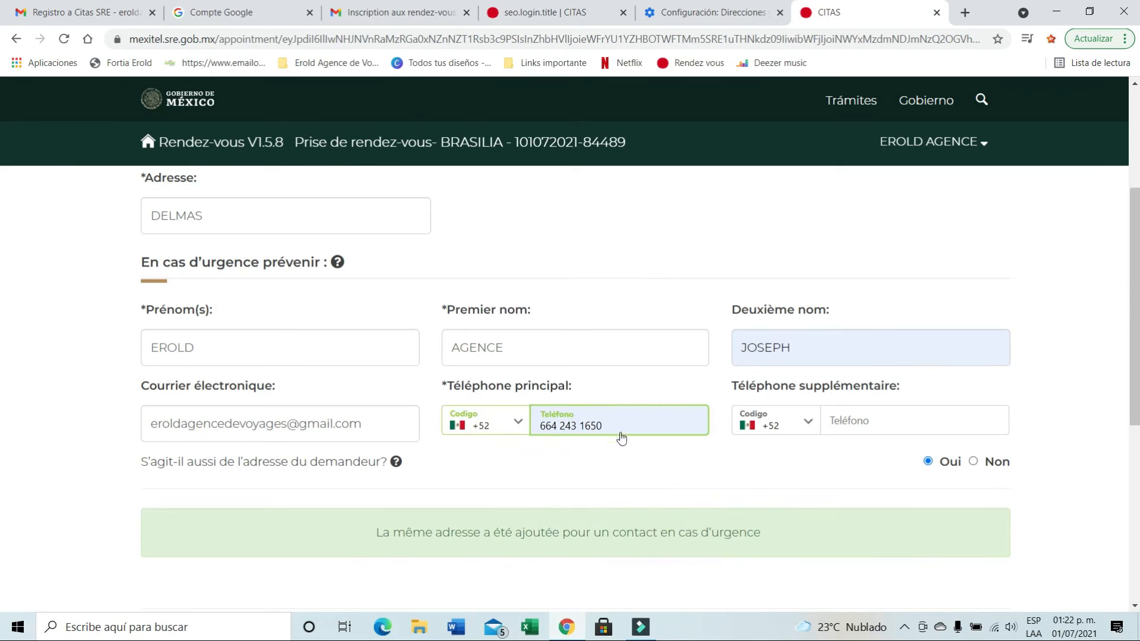
pyautogui.moveTo(804, 347); pyautogui.dragTo(739, 347)
pyautogui.press('BackSpace')
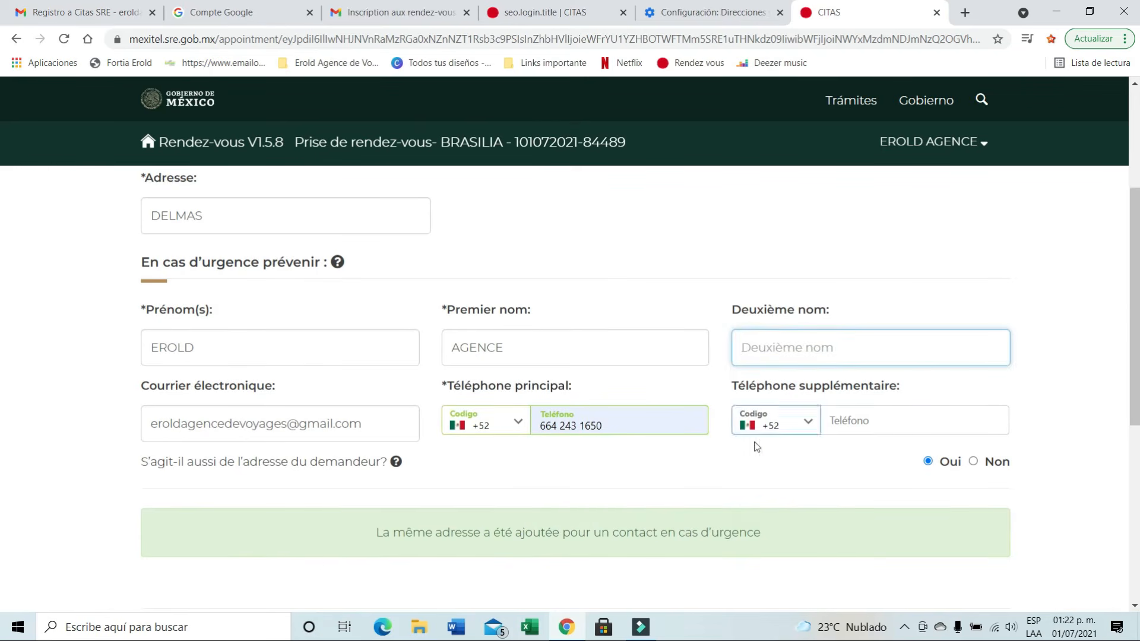
# Submit the completed emergency contact form to bring up the Résumé du rendez-vous summary.
pyautogui.scroll(-2, 886, 433)
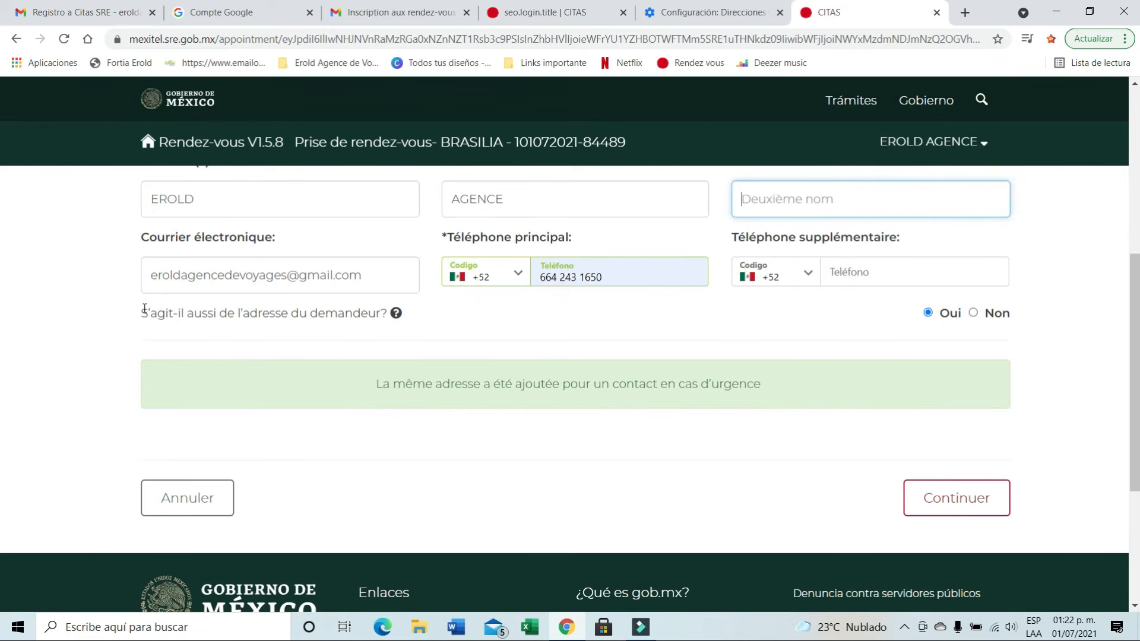
pyautogui.moveTo(141, 311); pyautogui.dragTo(389, 311)
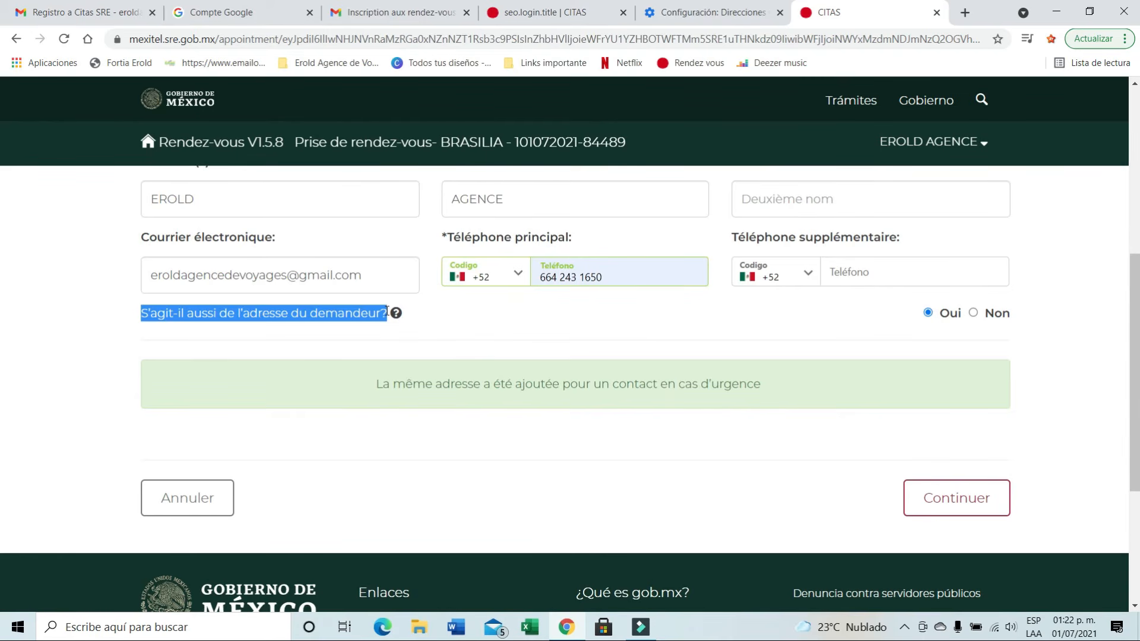
pyautogui.click(650, 327)
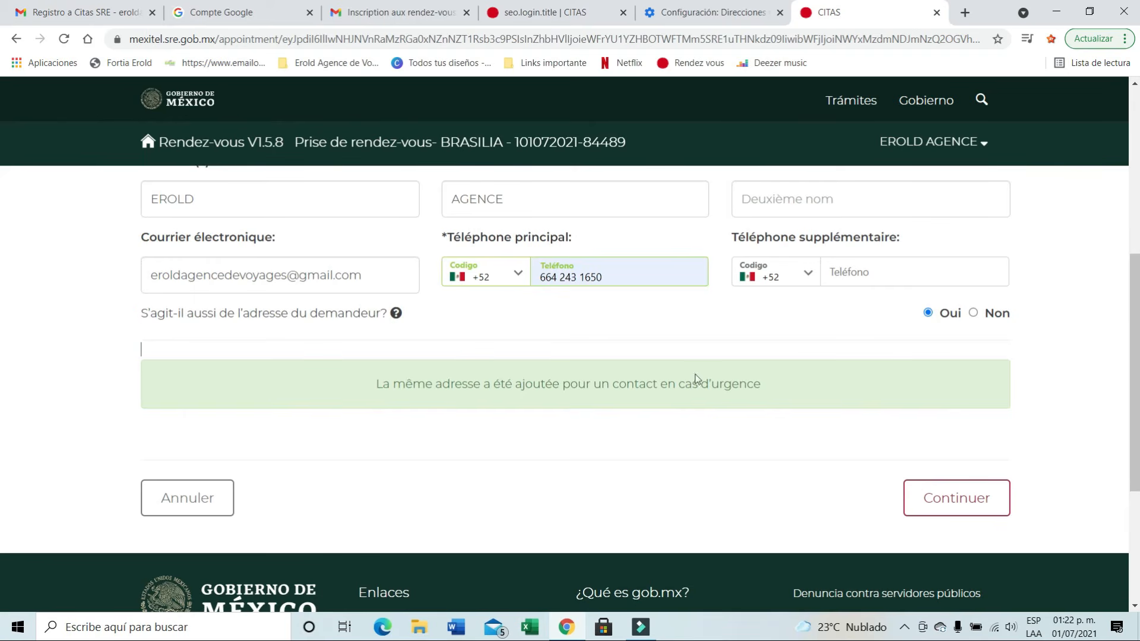
pyautogui.click(946, 500)
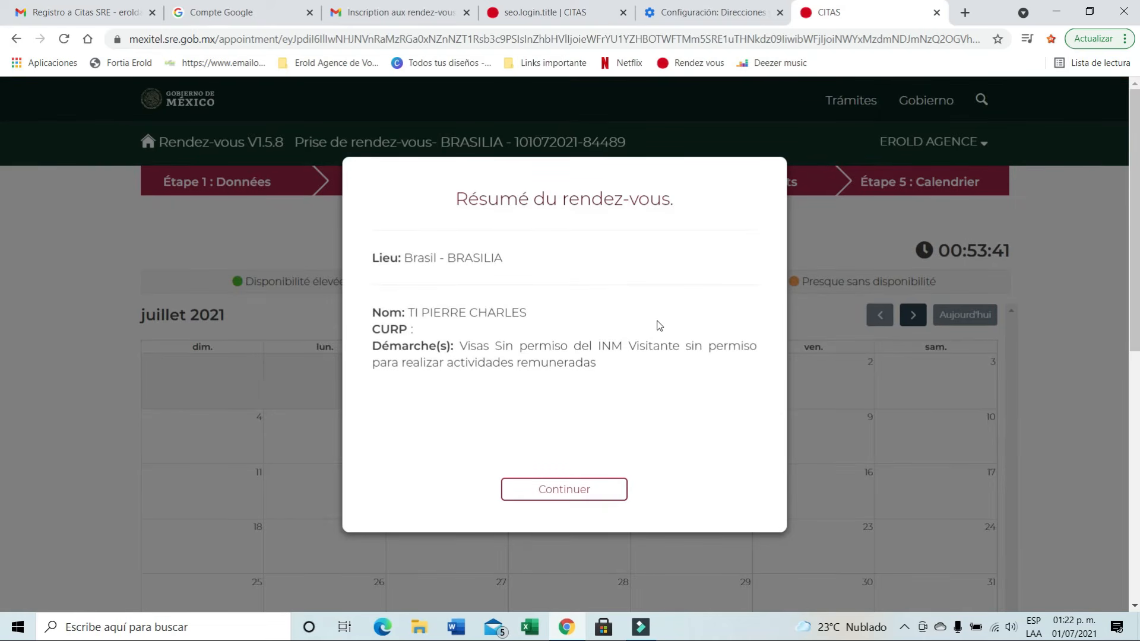
# Close the summary and pick Tuesday 3 August, showing the 09:30am and 09:45am slots.
pyautogui.click(611, 492)
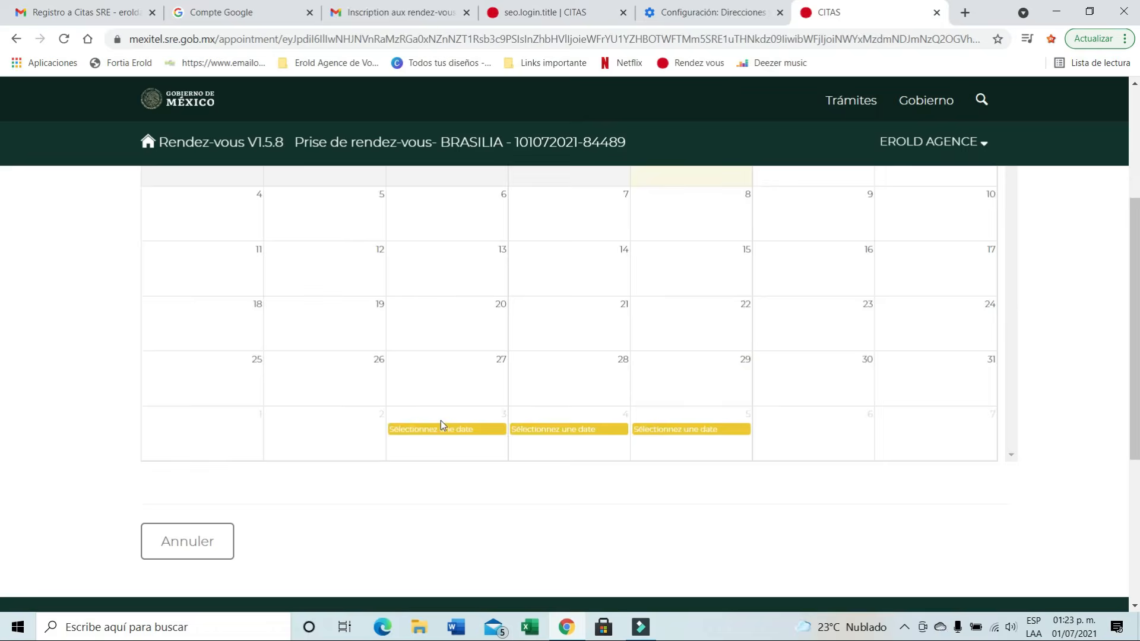
pyautogui.scroll(2, 440, 419)
pyautogui.scroll(-1, 440, 419)
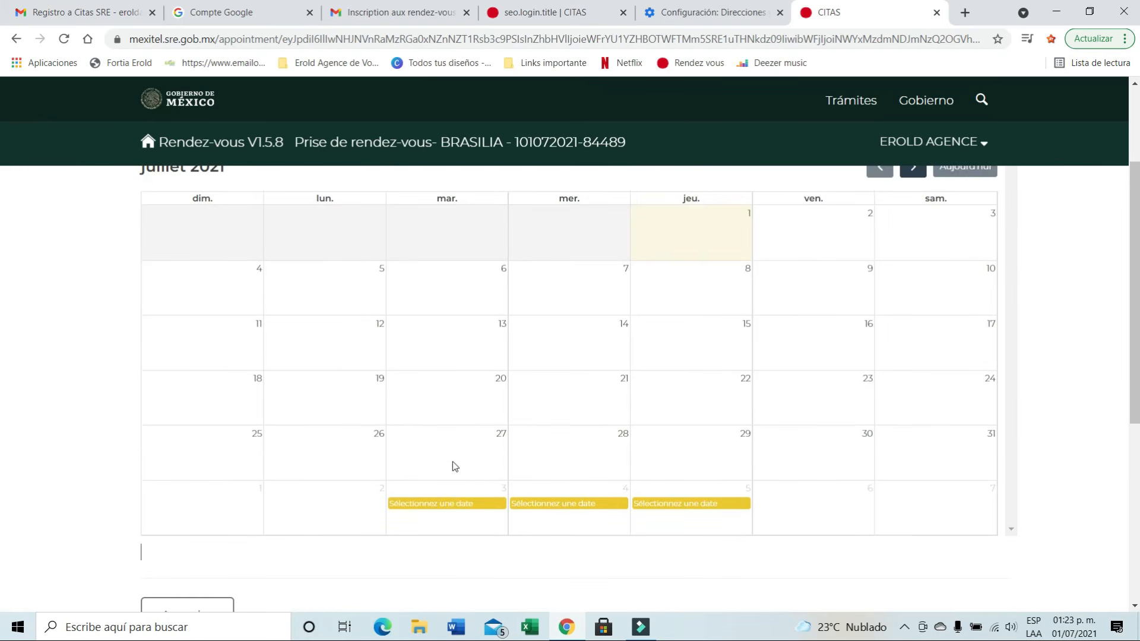
pyautogui.click(490, 503)
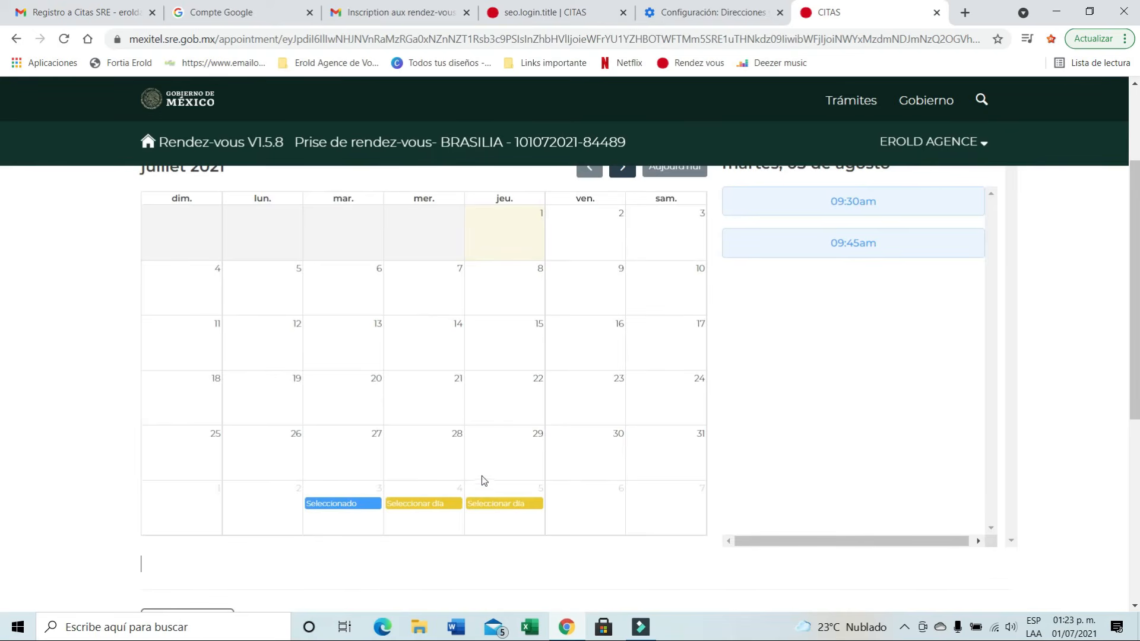
pyautogui.scroll(2, 561, 376)
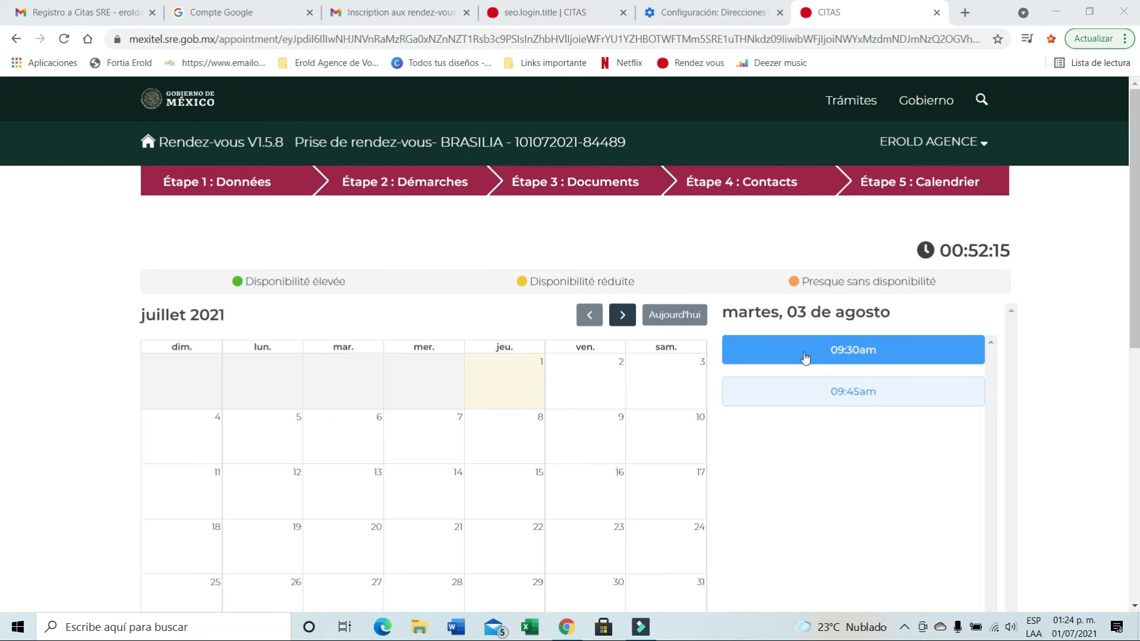
# Schedule the 09:30am slot on 2021-08-03, download the confirmation PDF, and finish the booking.
pyautogui.click(805, 357)
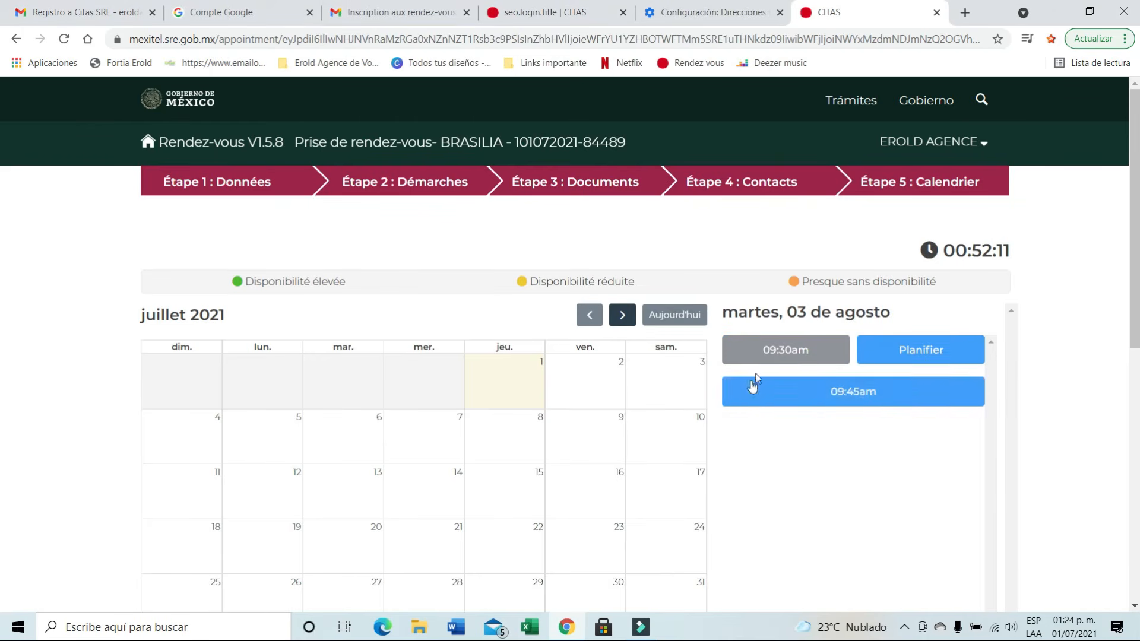
pyautogui.click(920, 352)
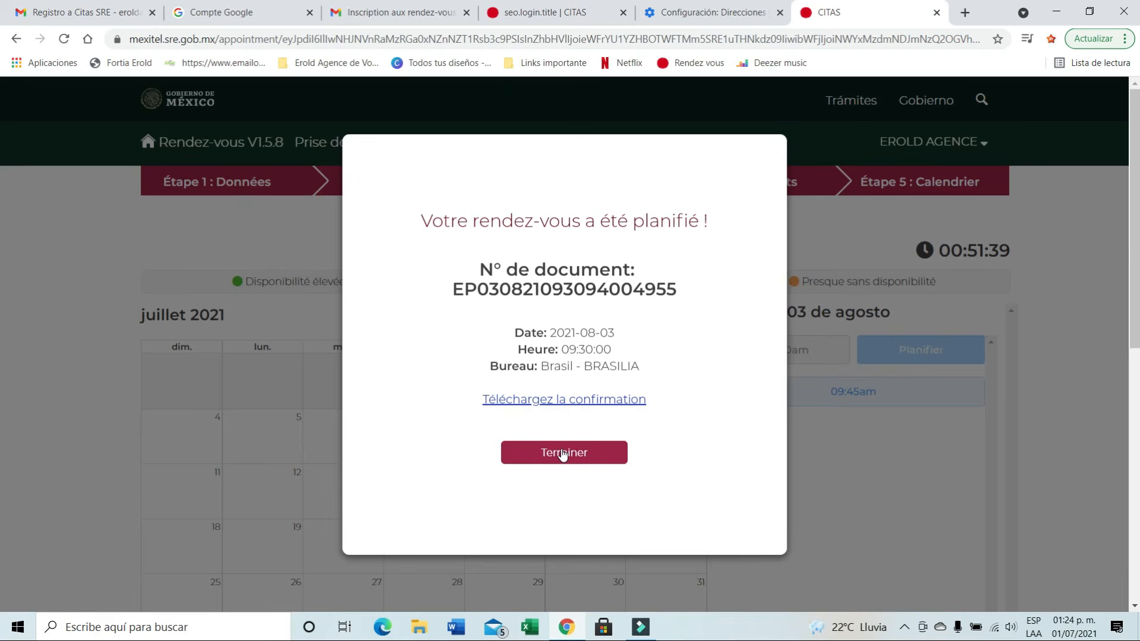
pyautogui.click(573, 401)
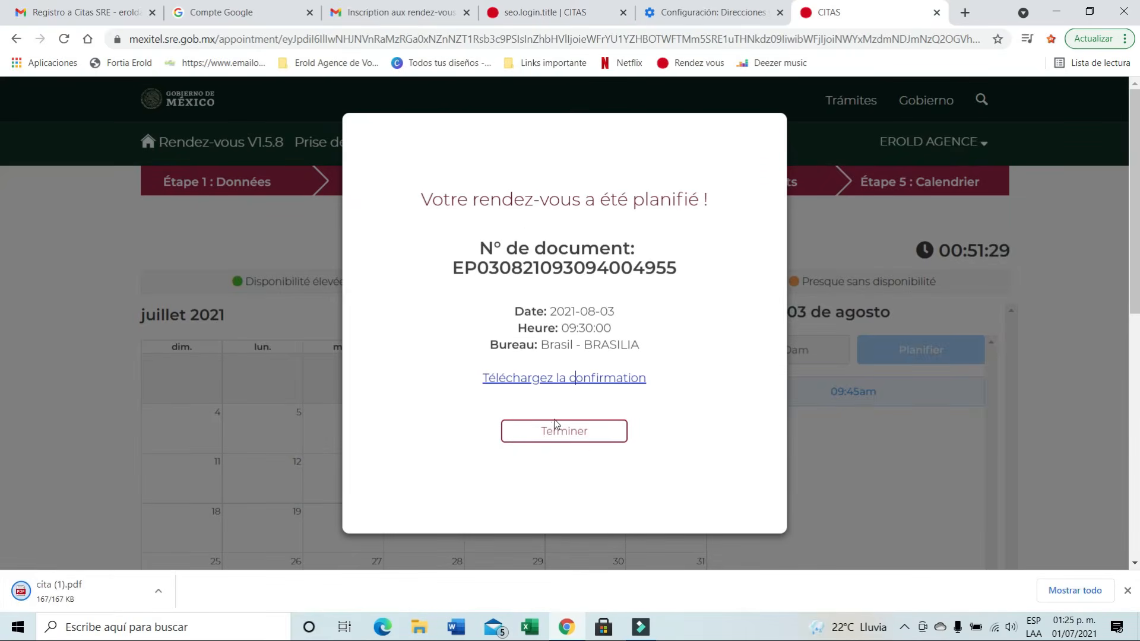
pyautogui.click(515, 435)
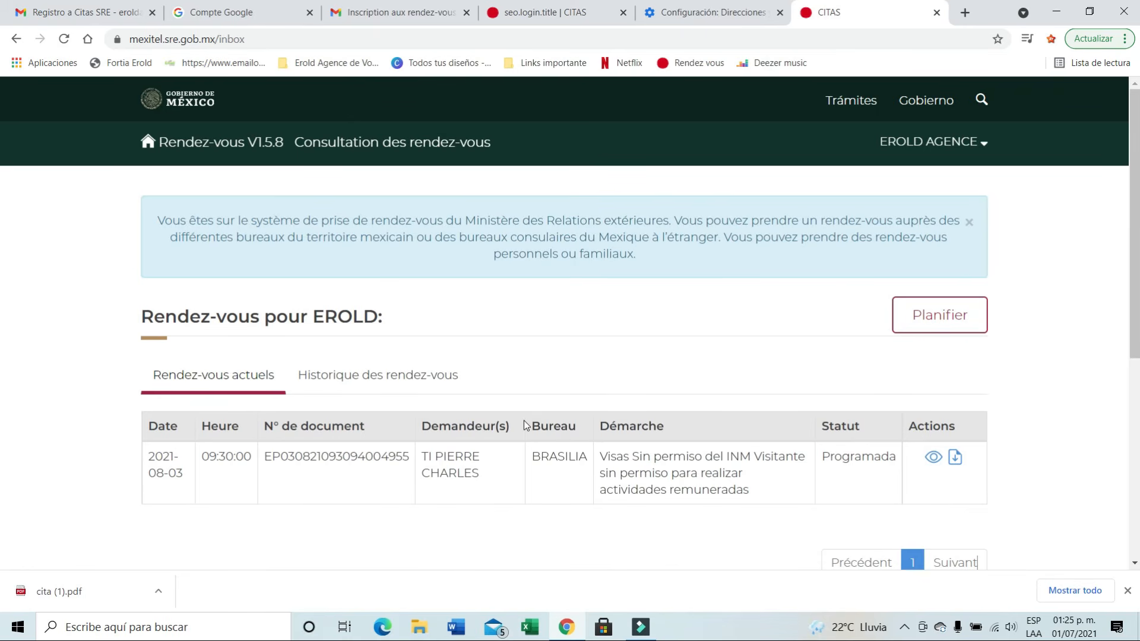
# Refresh the Gmail inbox and open the 'Confirmation de rendez-vous' email down to its PDF attachment.
pyautogui.click(363, 13)
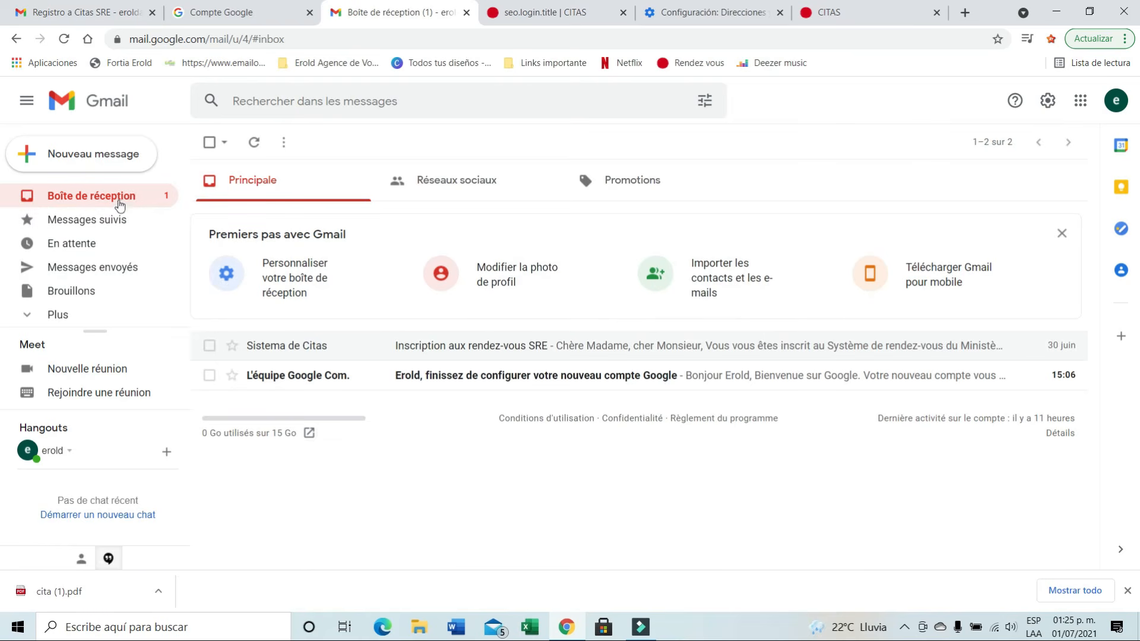
pyautogui.click(123, 198)
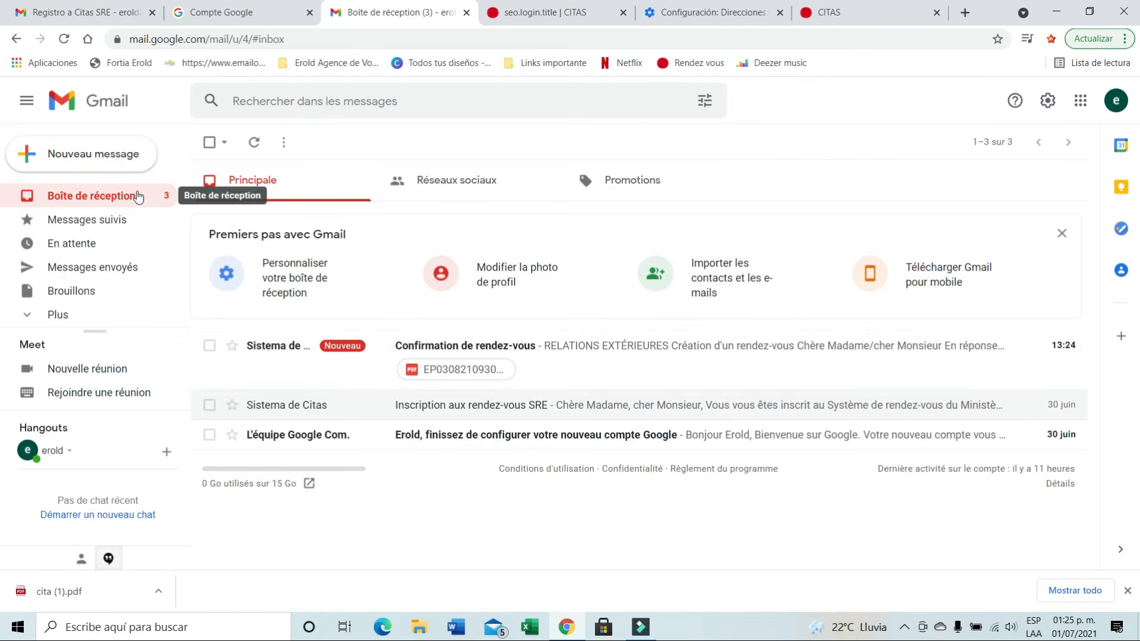
pyautogui.click(570, 355)
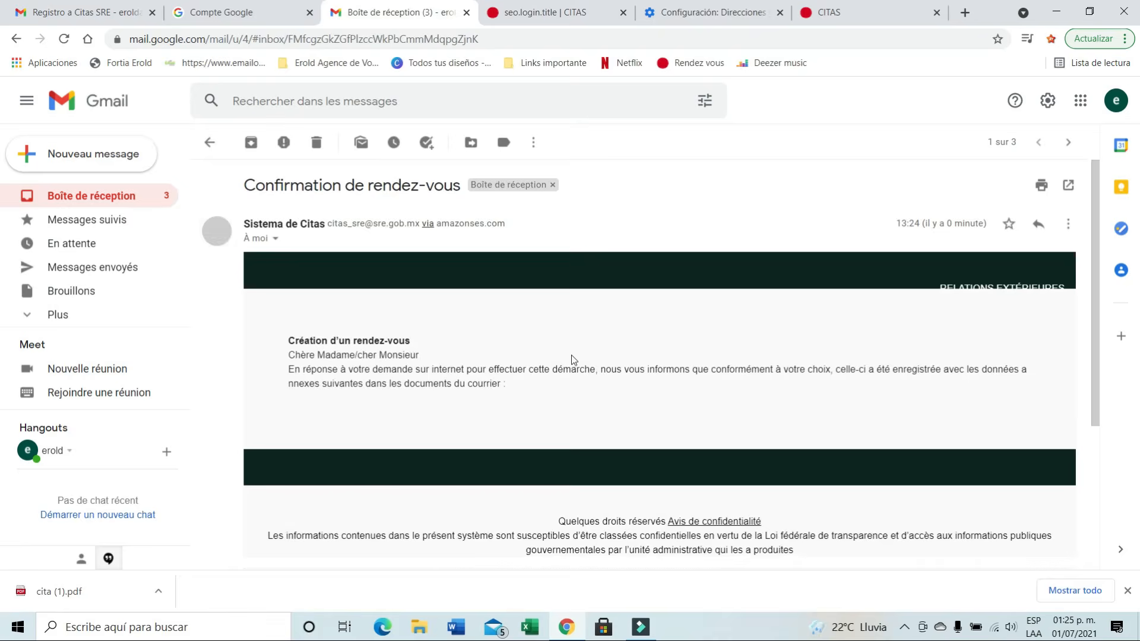
pyautogui.scroll(-5, 515, 350)
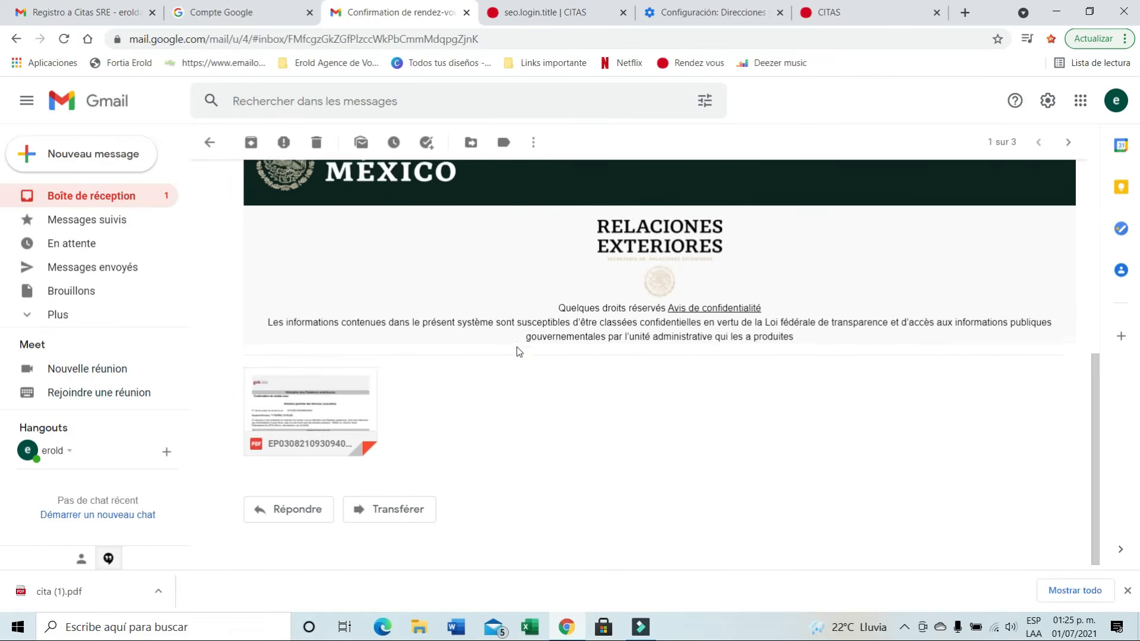
# Open the confirmation PDF and review the Brasilia visa appointment on 2021-08-03 at 09:30.
pyautogui.click(304, 394)
pyautogui.scroll(-3, 429, 342)
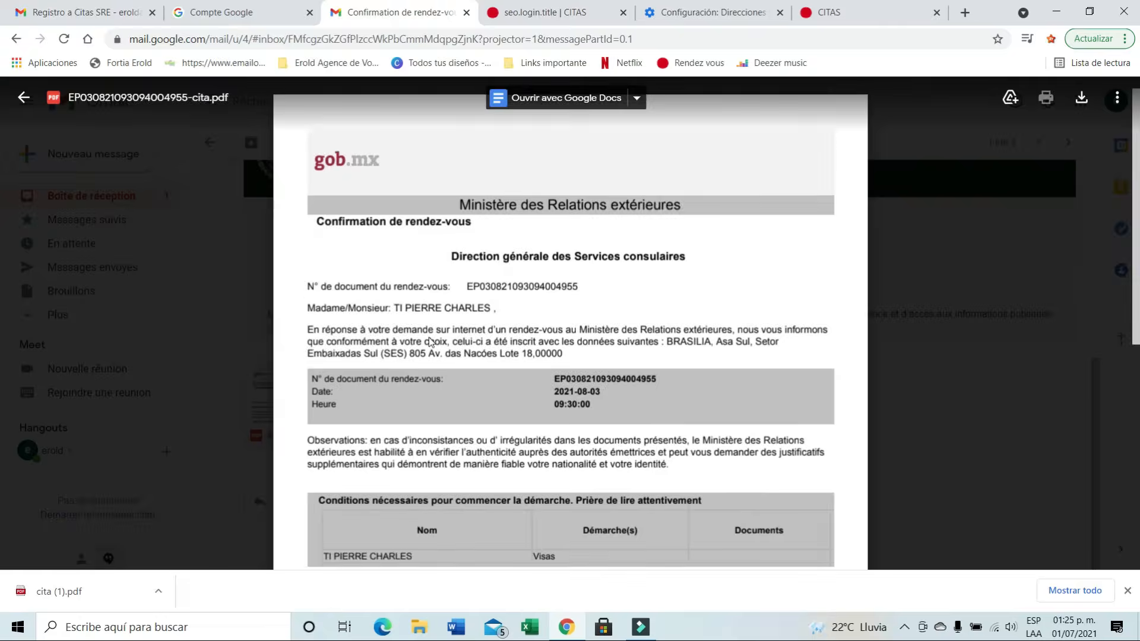
pyautogui.scroll(5, 431, 342)
pyautogui.scroll(-2, 431, 335)
pyautogui.scroll(2, 430, 333)
pyautogui.scroll(2, 404, 283)
pyautogui.moveTo(326, 250); pyautogui.dragTo(454, 251)
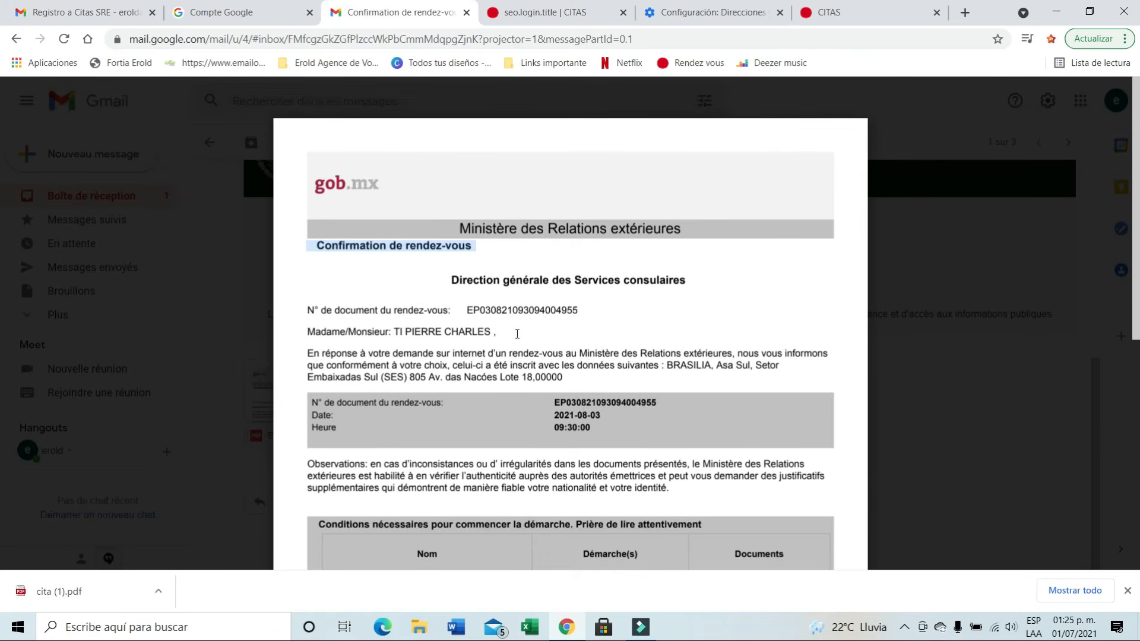
pyautogui.scroll(-2, 457, 353)
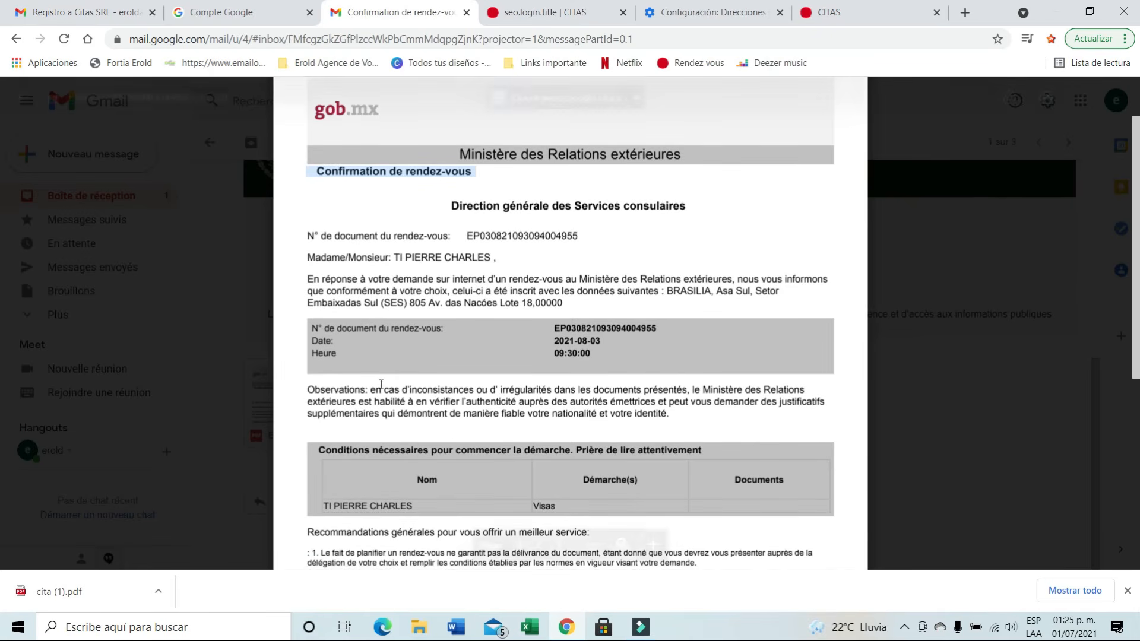
pyautogui.scroll(-4, 500, 354)
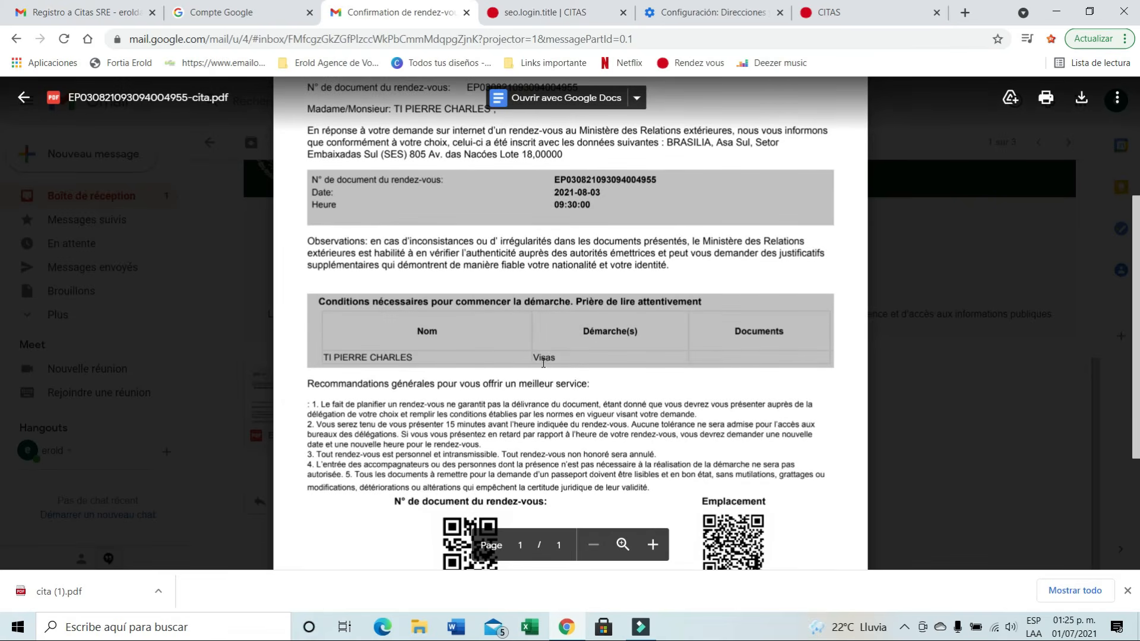
pyautogui.scroll(-5, 543, 363)
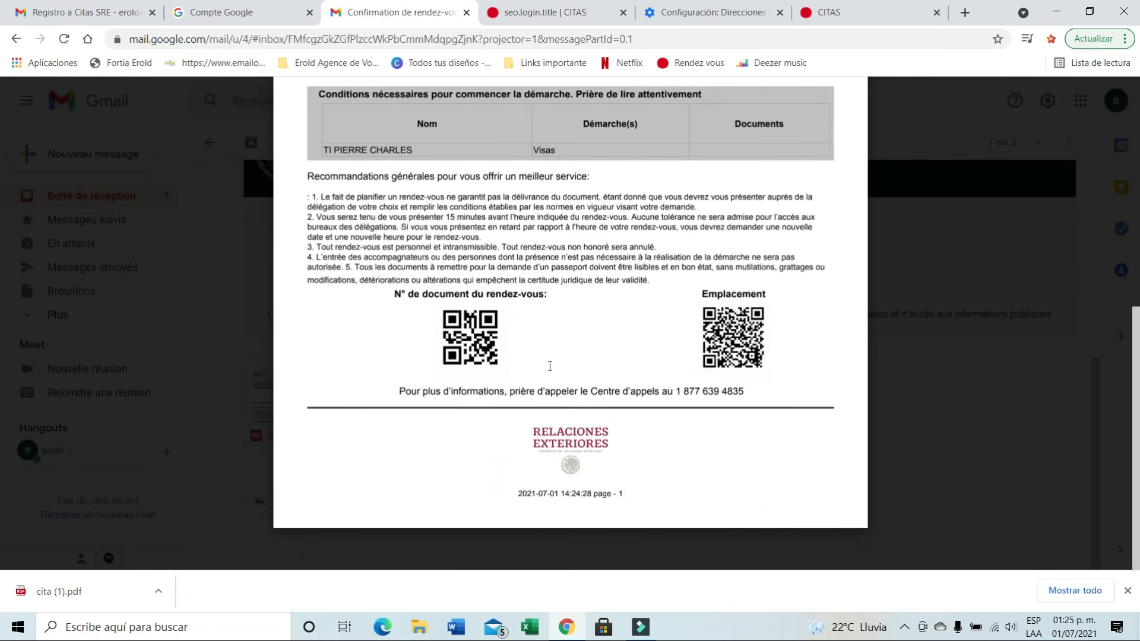
pyautogui.scroll(10, 550, 366)
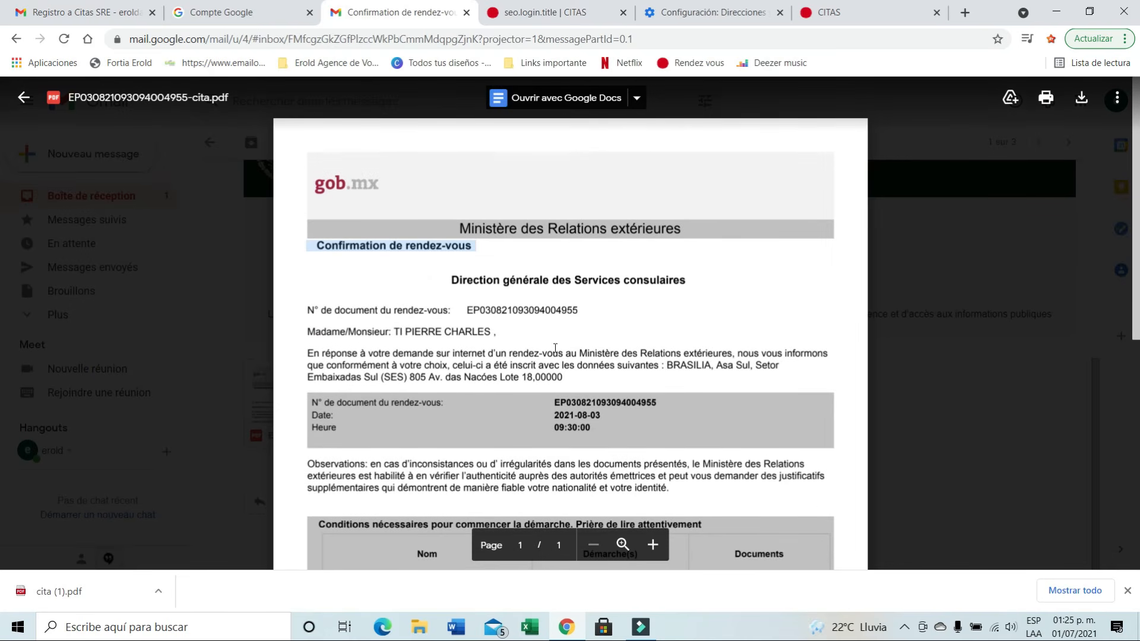